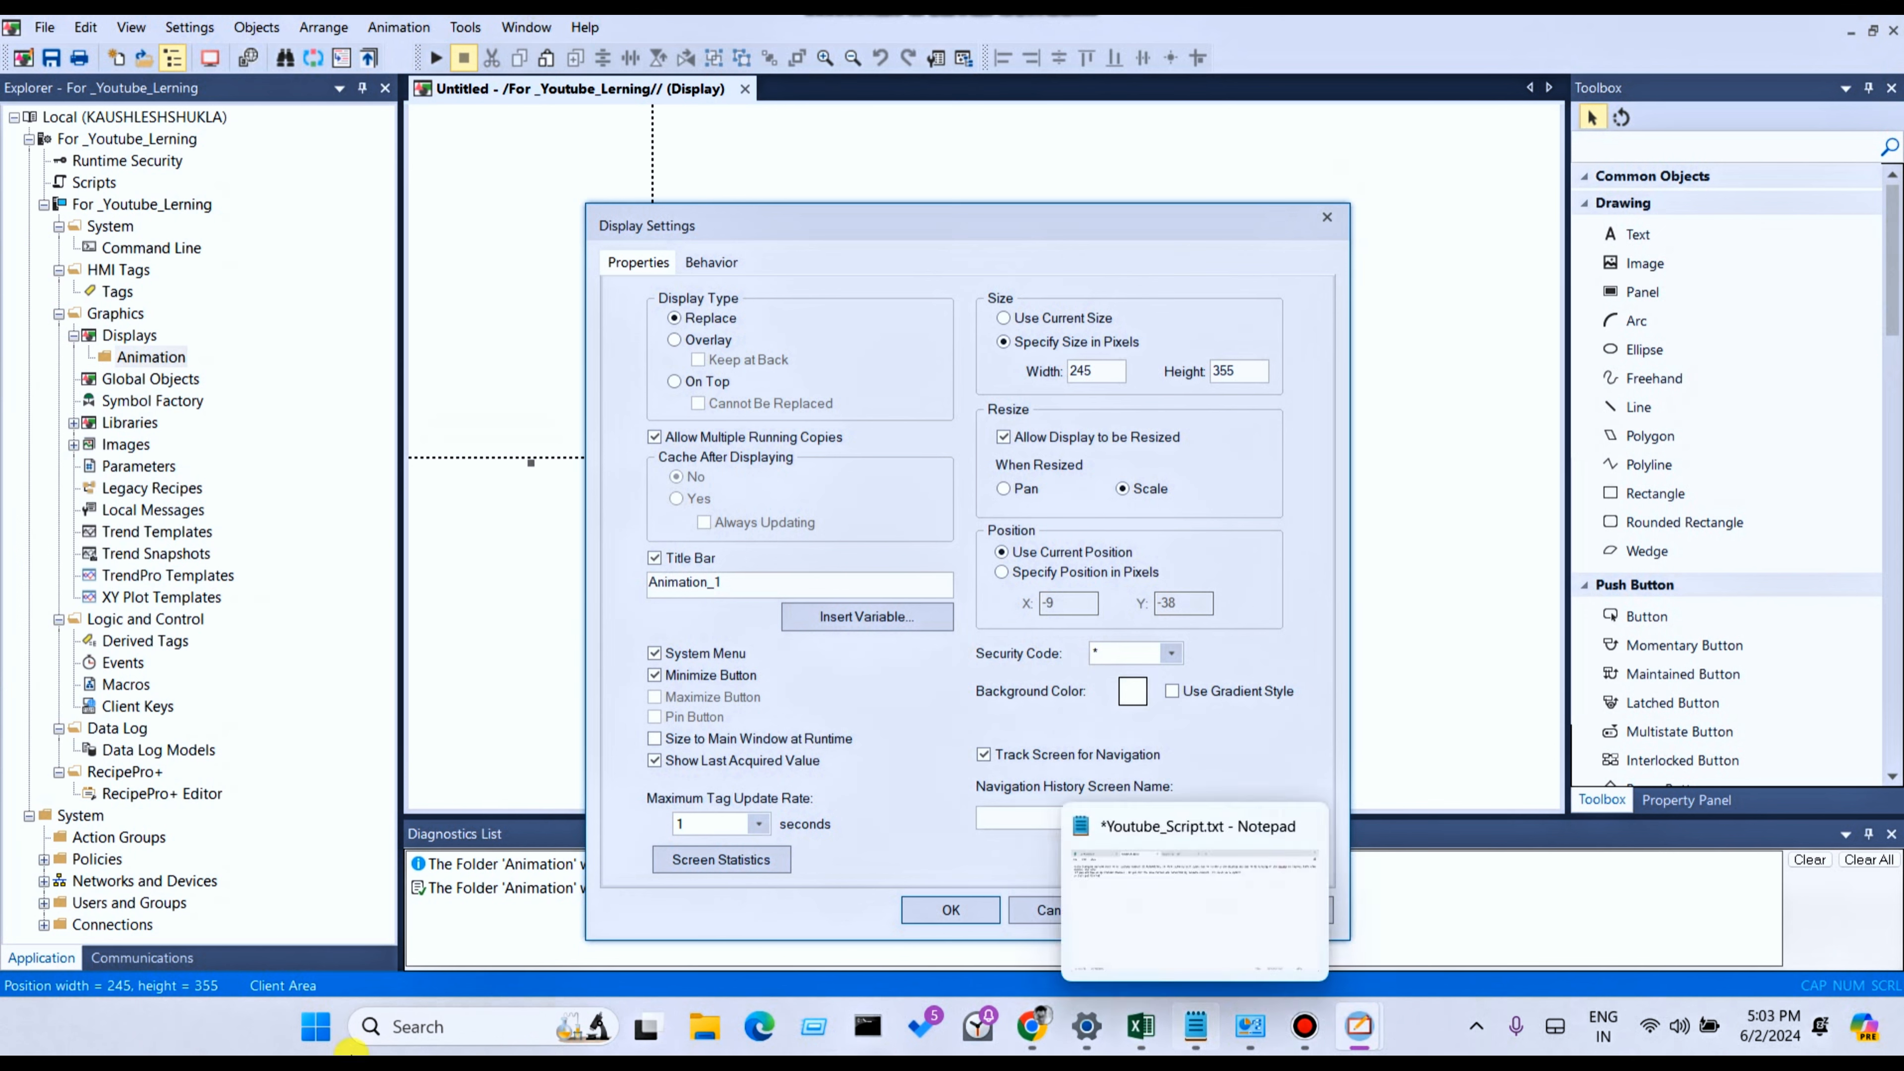
Enable Size to Main Window at Runtime and set the maximum tag update rate to 0.05 seconds.
left_click(655, 740)
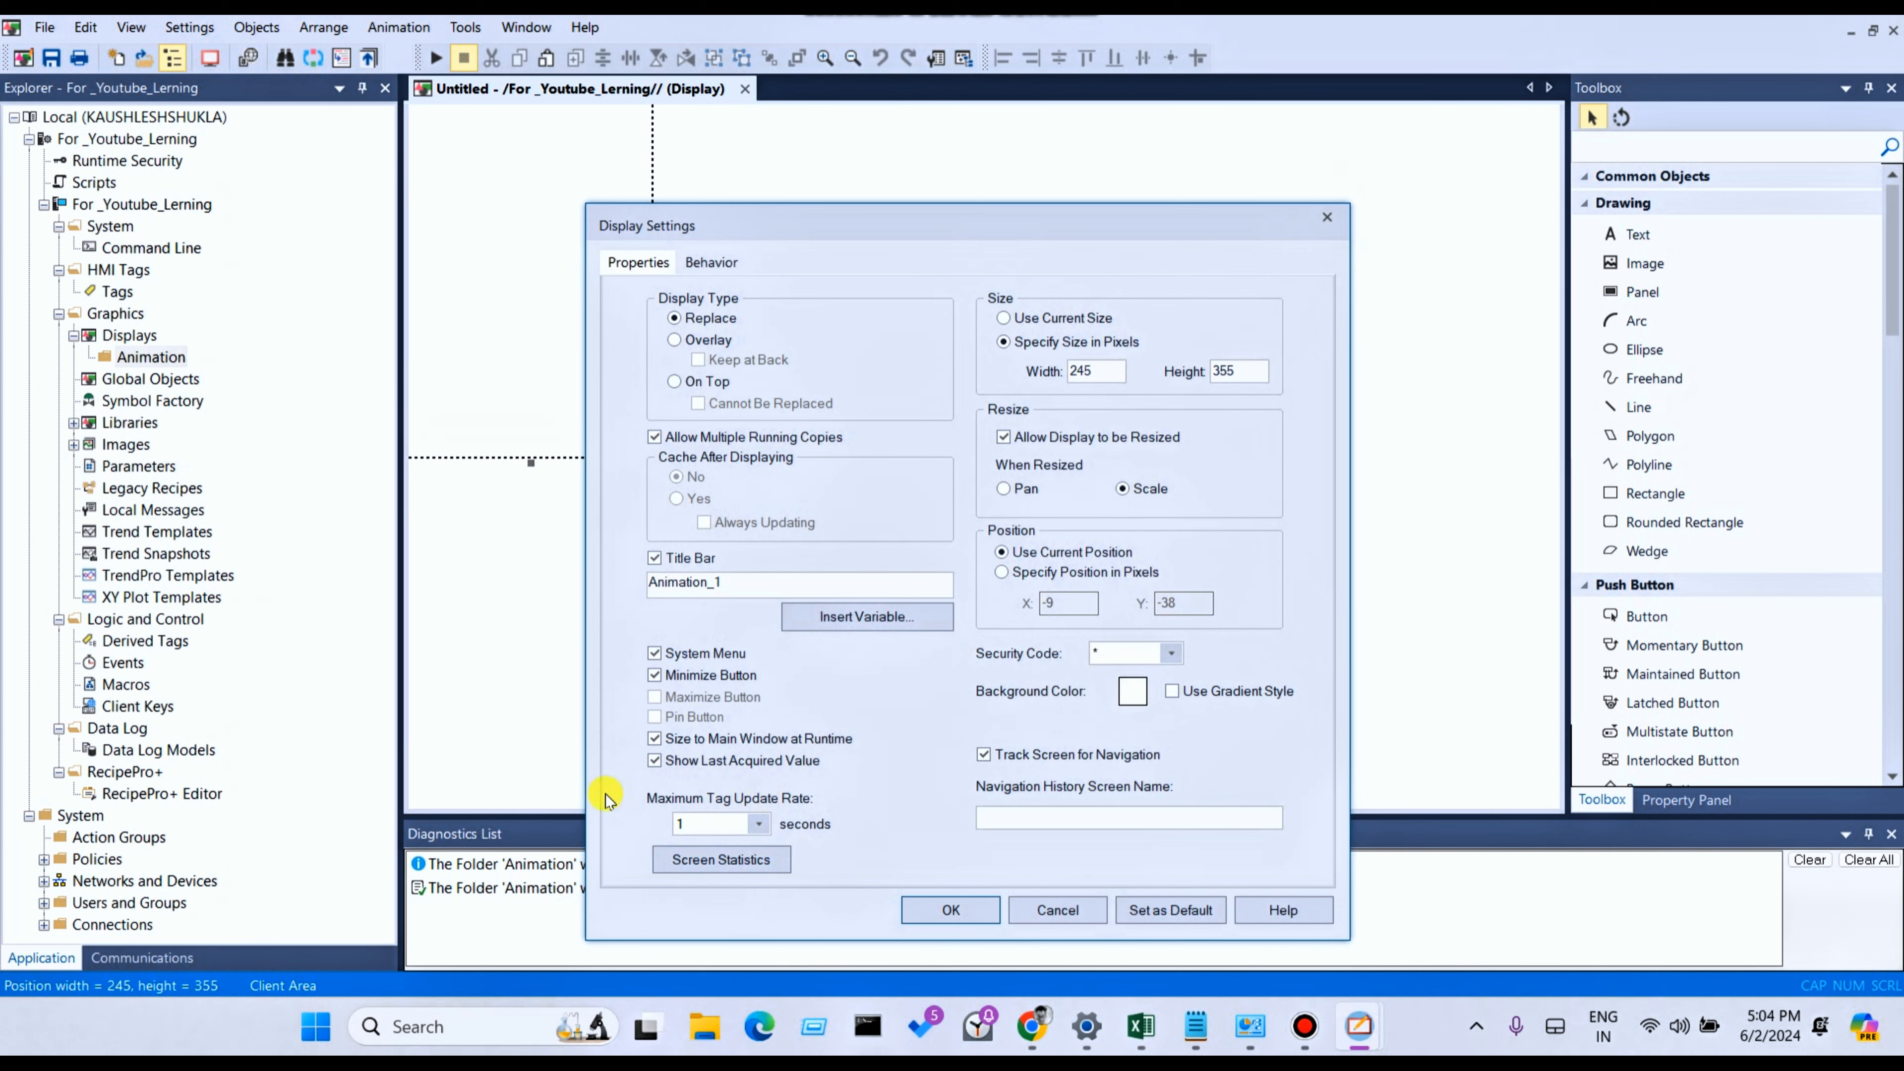
left_click(768, 823)
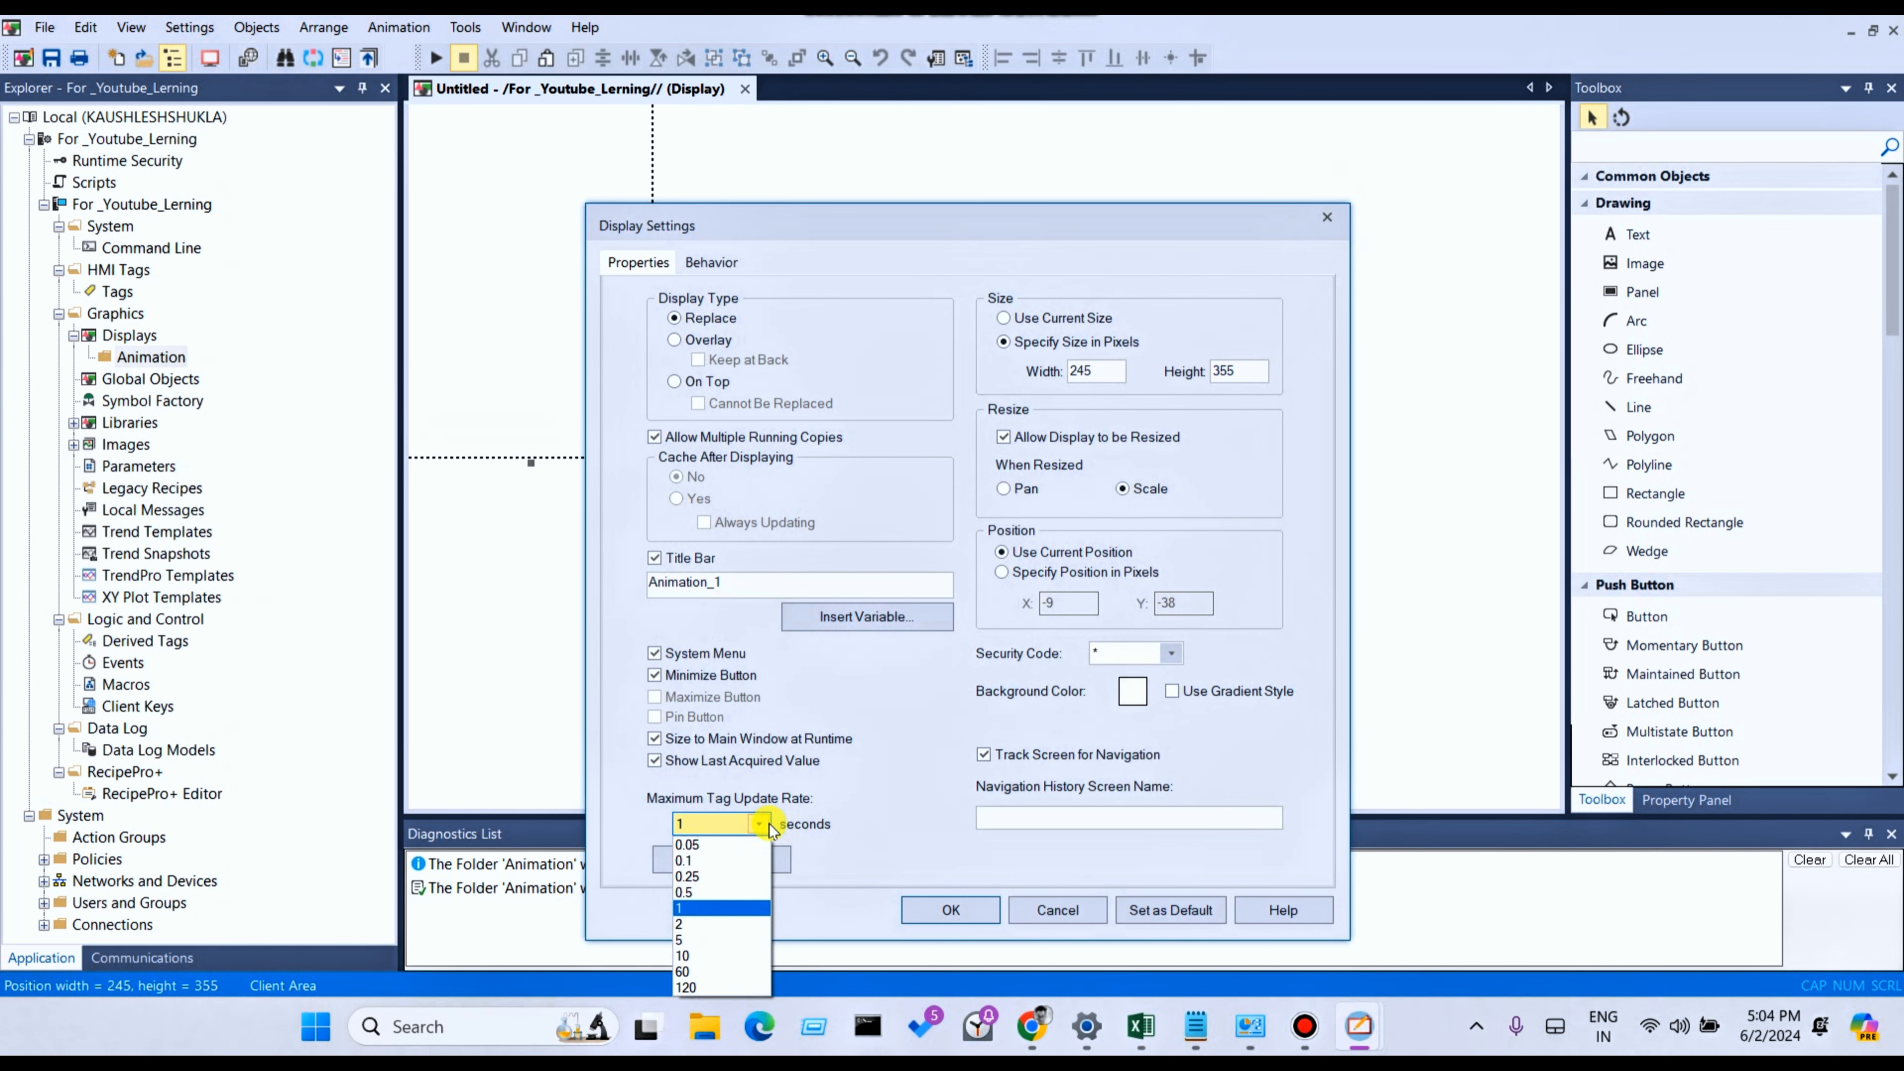
left_click(694, 843)
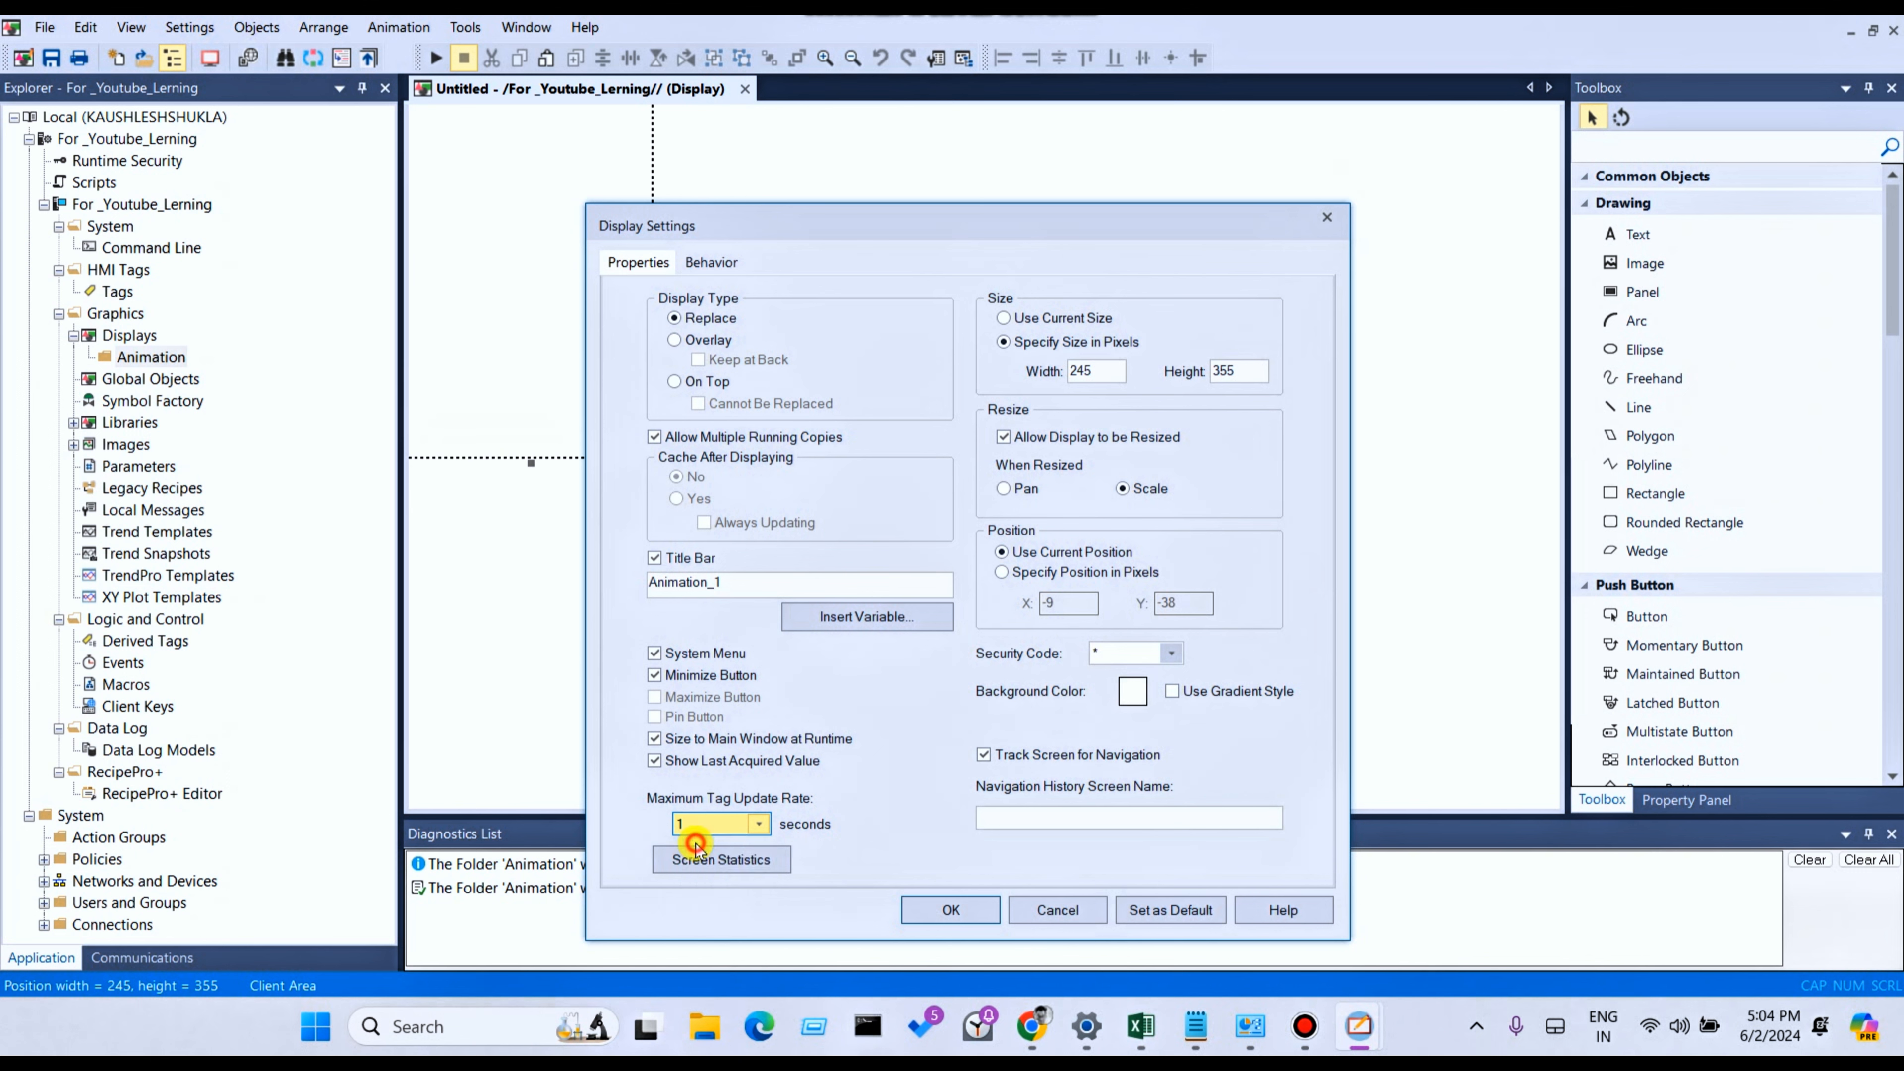
left_click(760, 824)
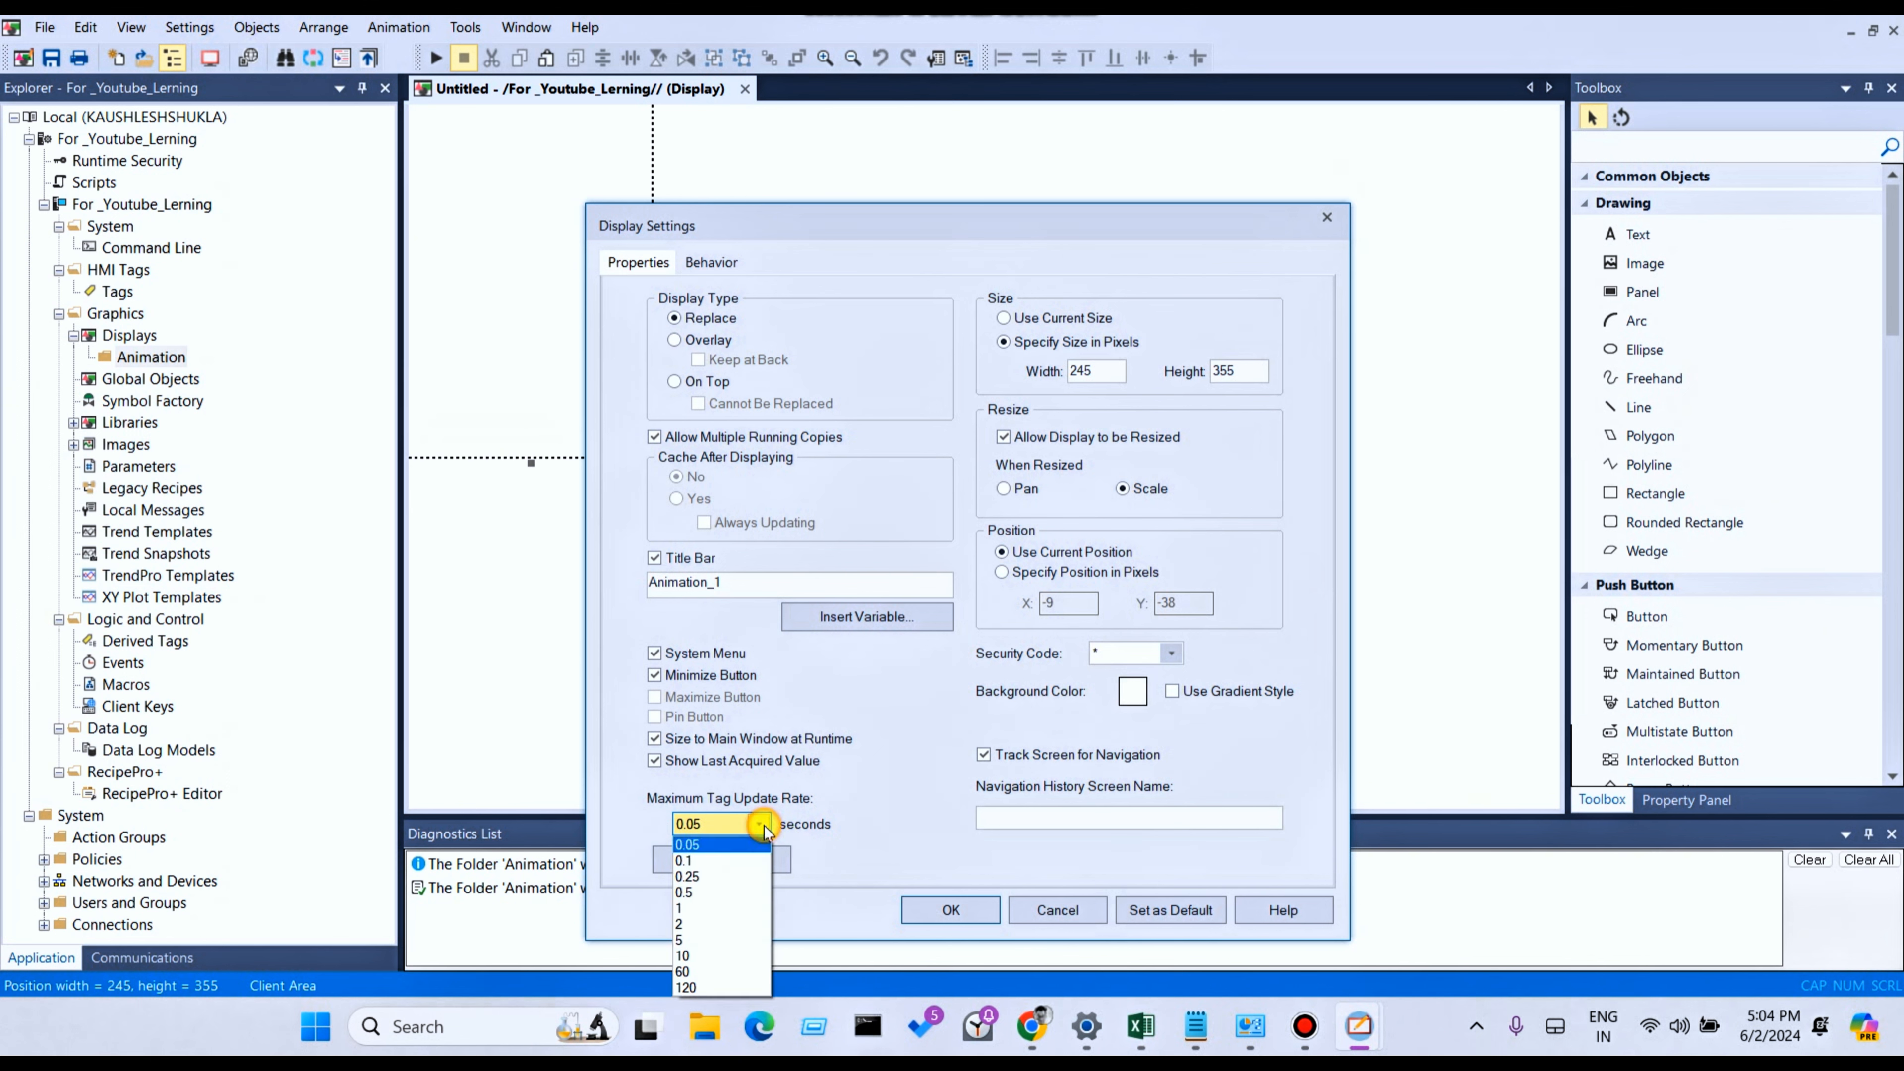
left_click(718, 905)
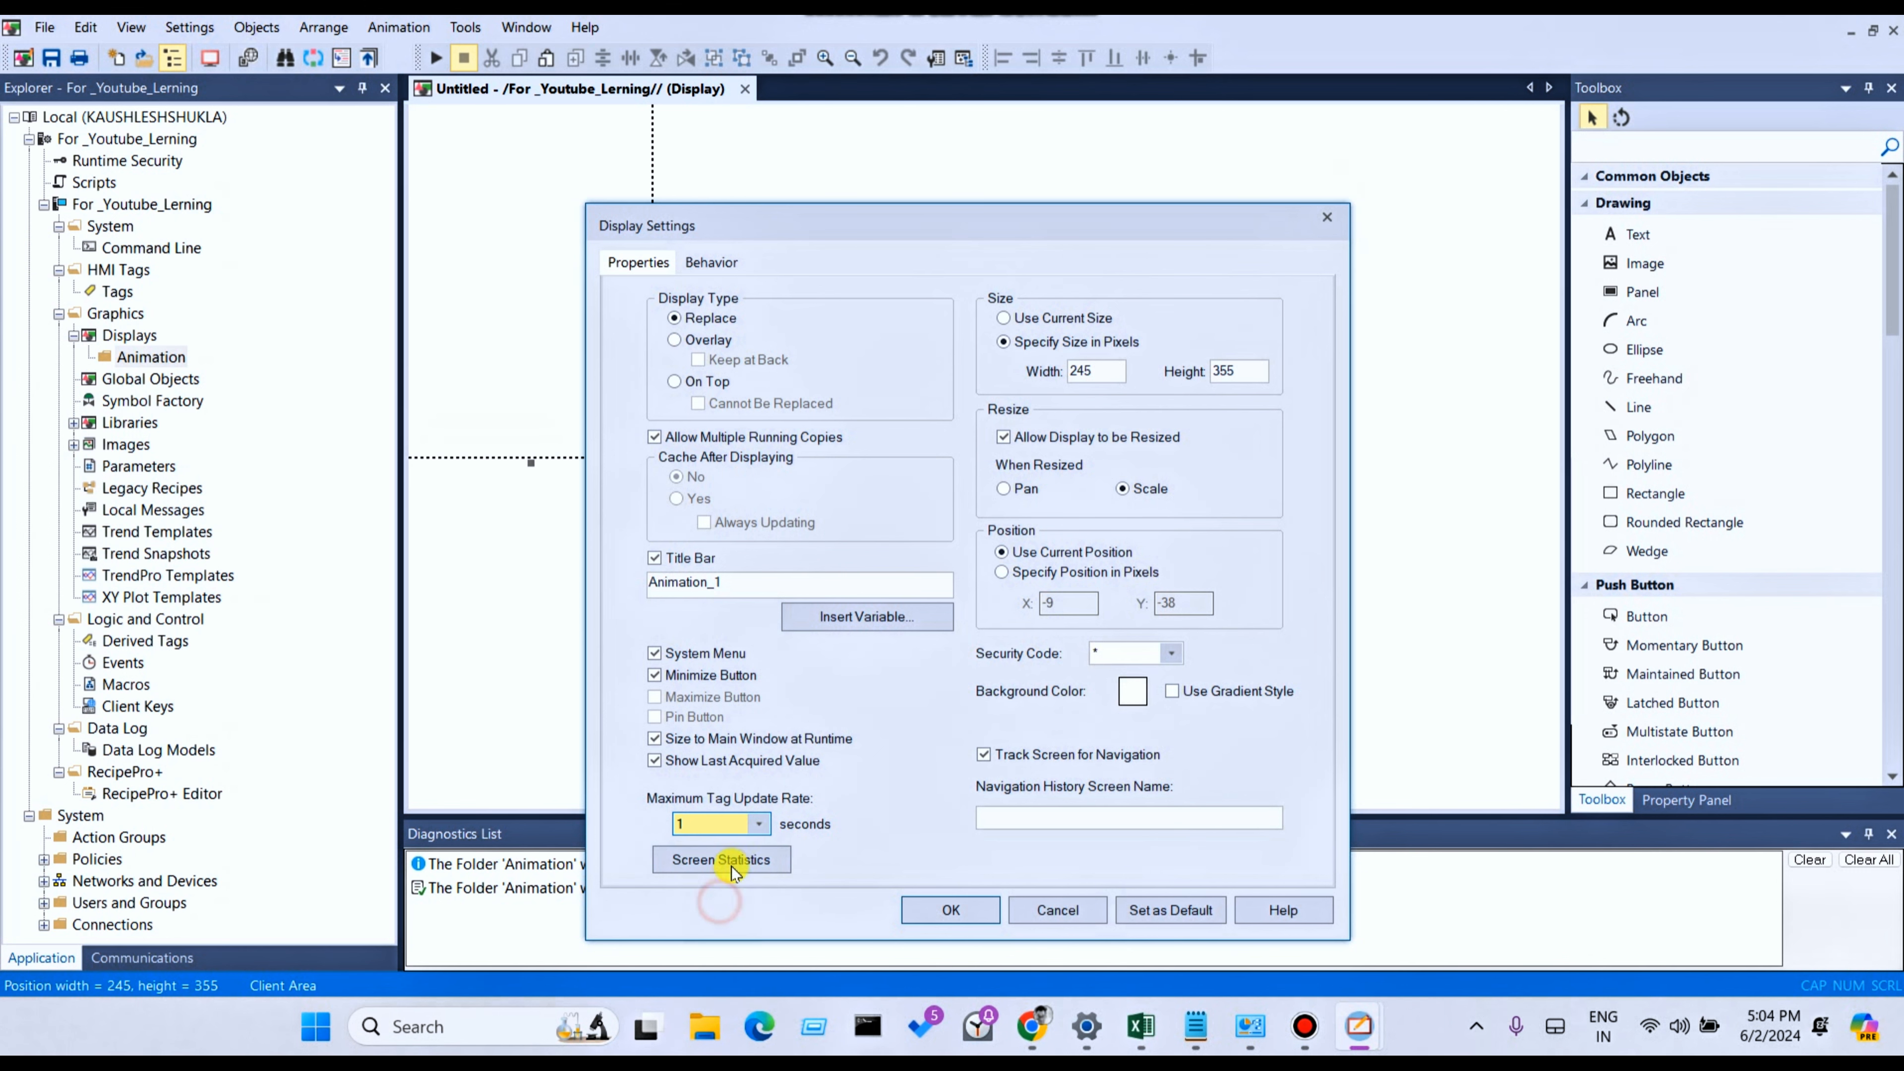
left_click(750, 825)
left_click_drag(838, 225, 646, 318)
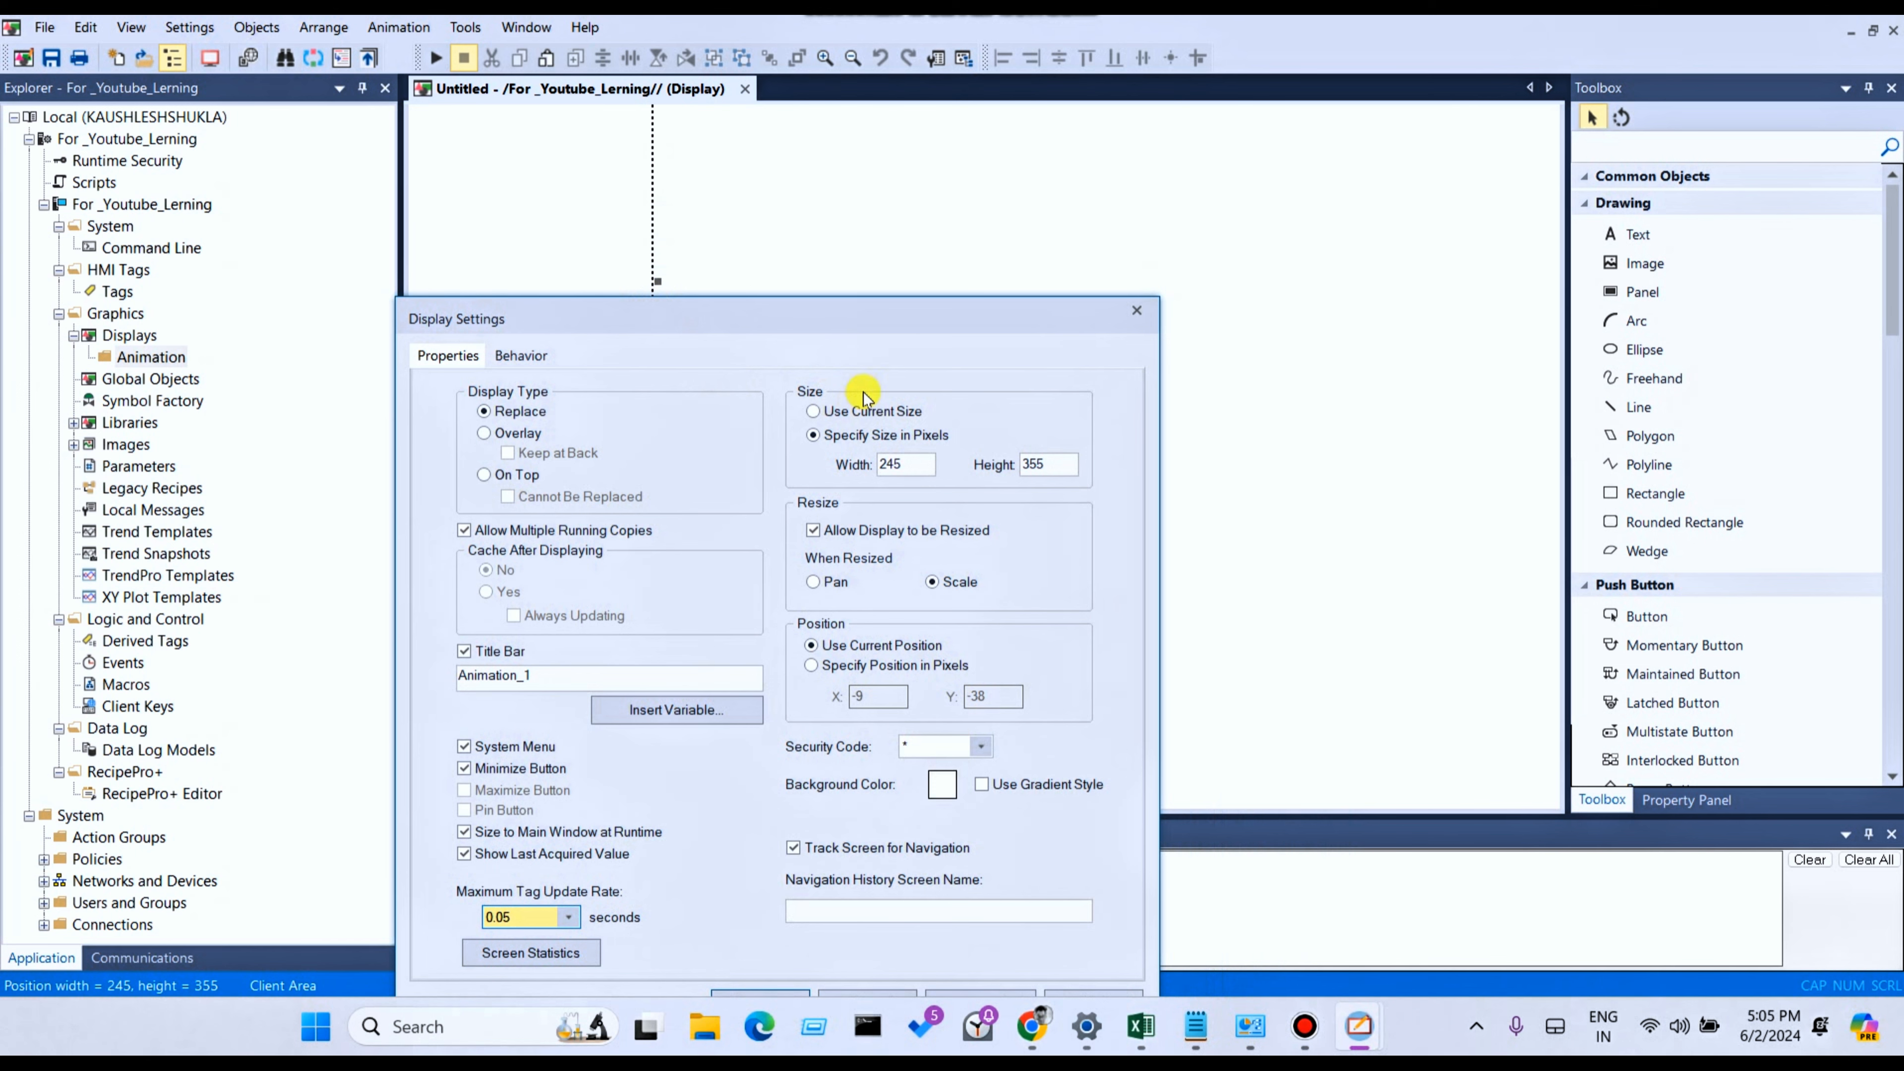
left_click_drag(862, 319, 869, 336)
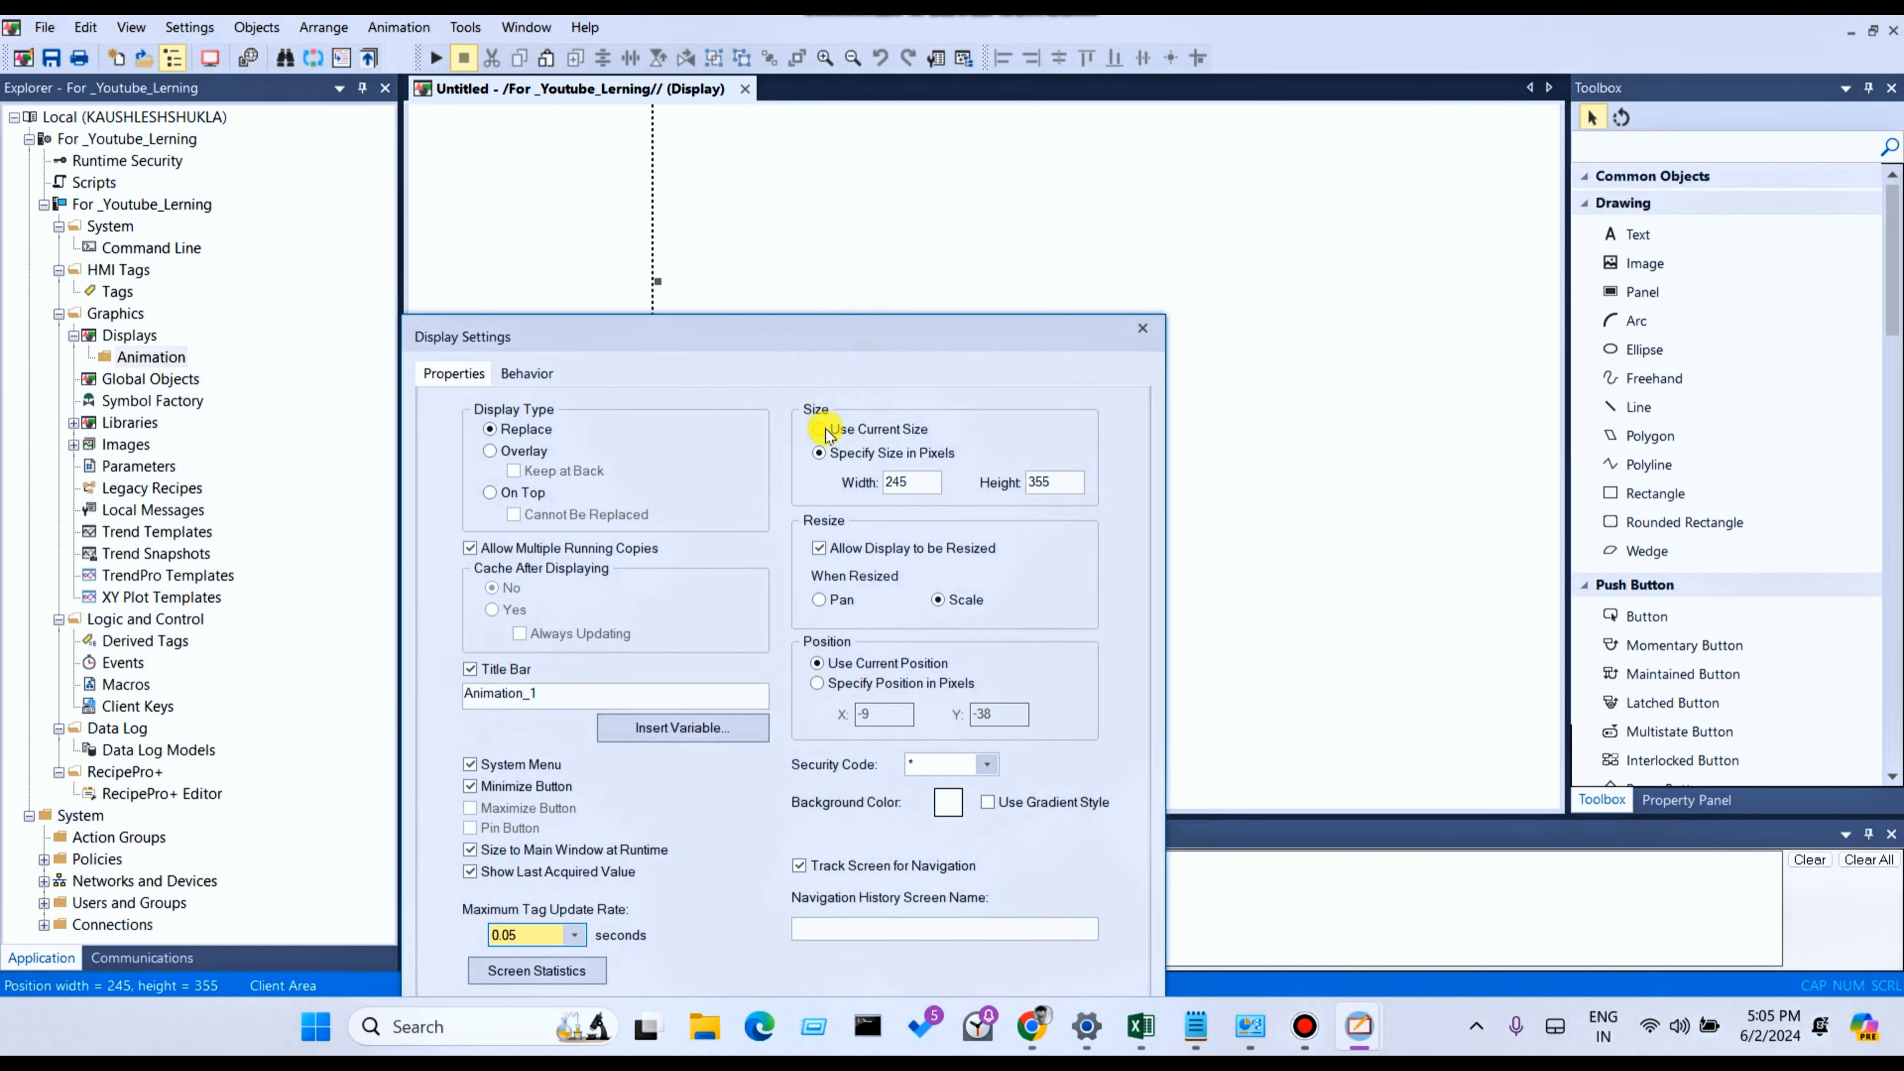
left_click_drag(773, 336, 1125, 419)
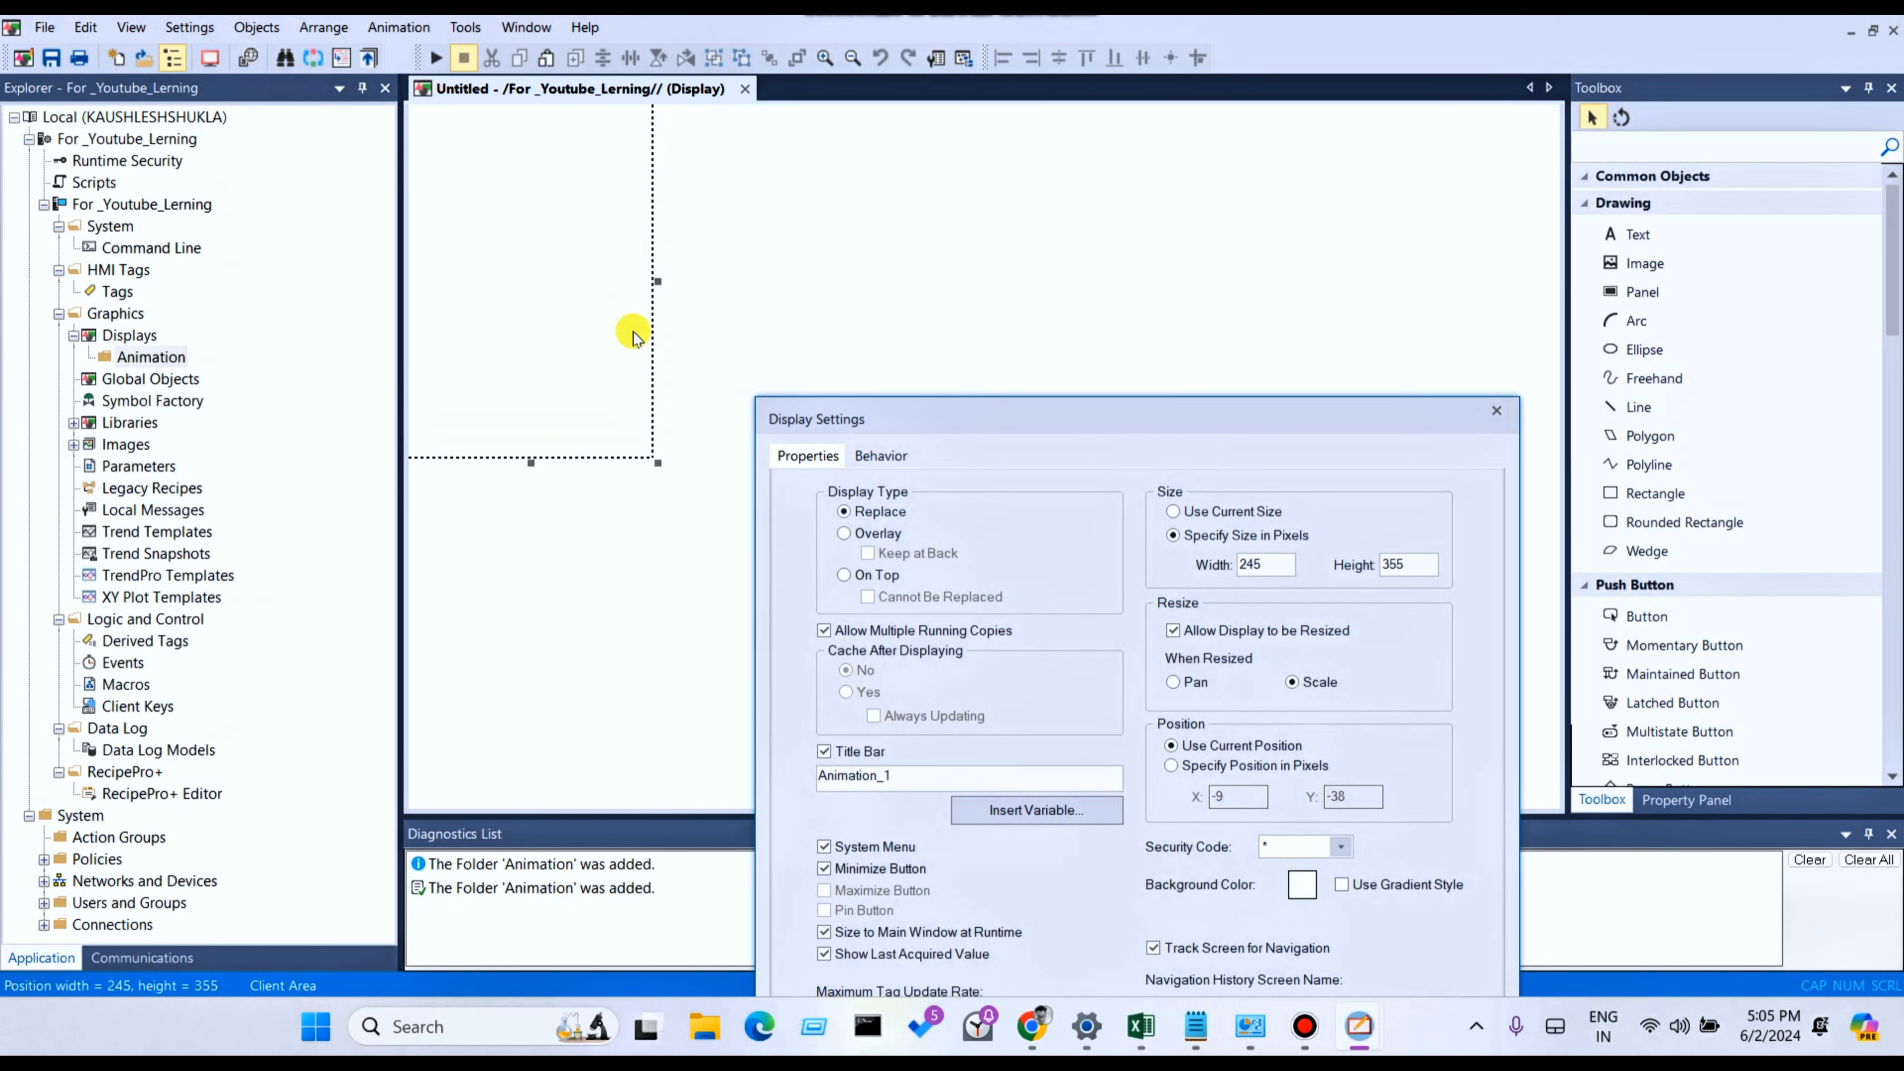
left_click_drag(1008, 420, 728, 465)
left_click_drag(991, 468, 973, 377)
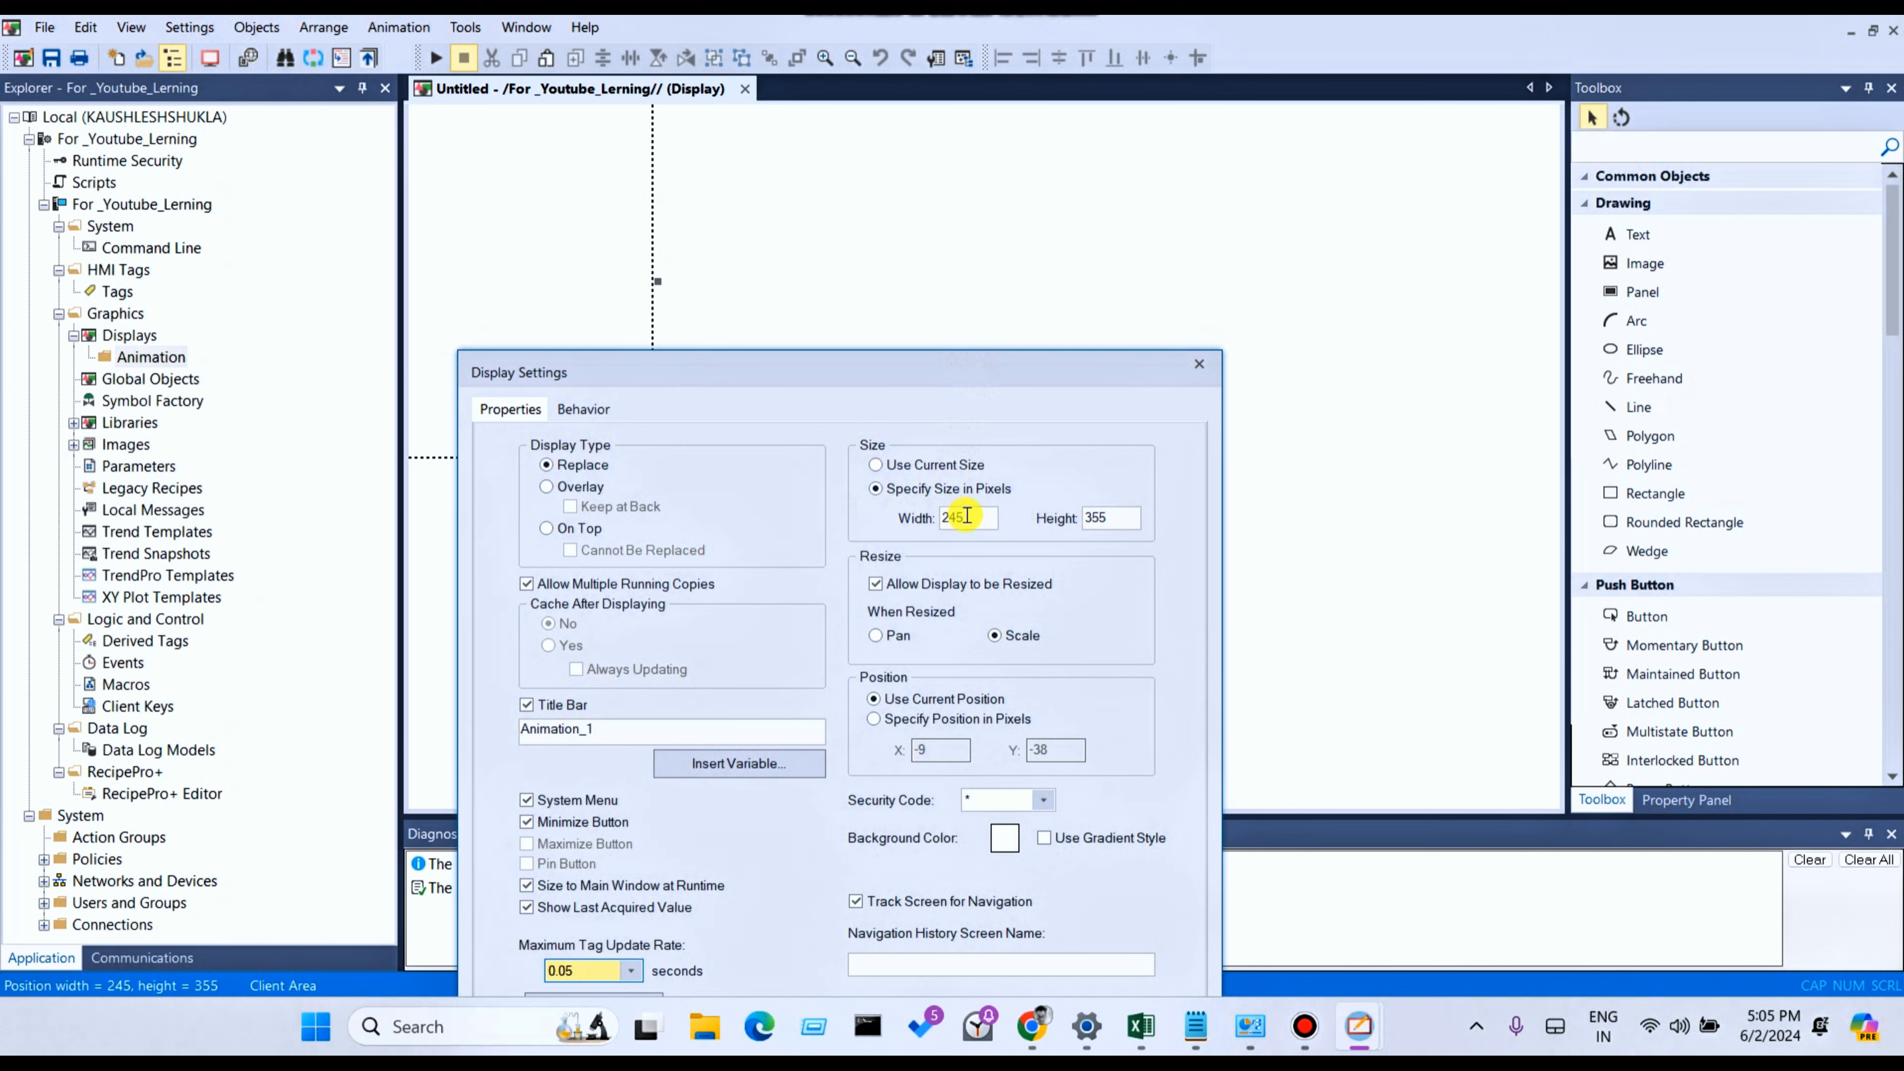
left_click(946, 519)
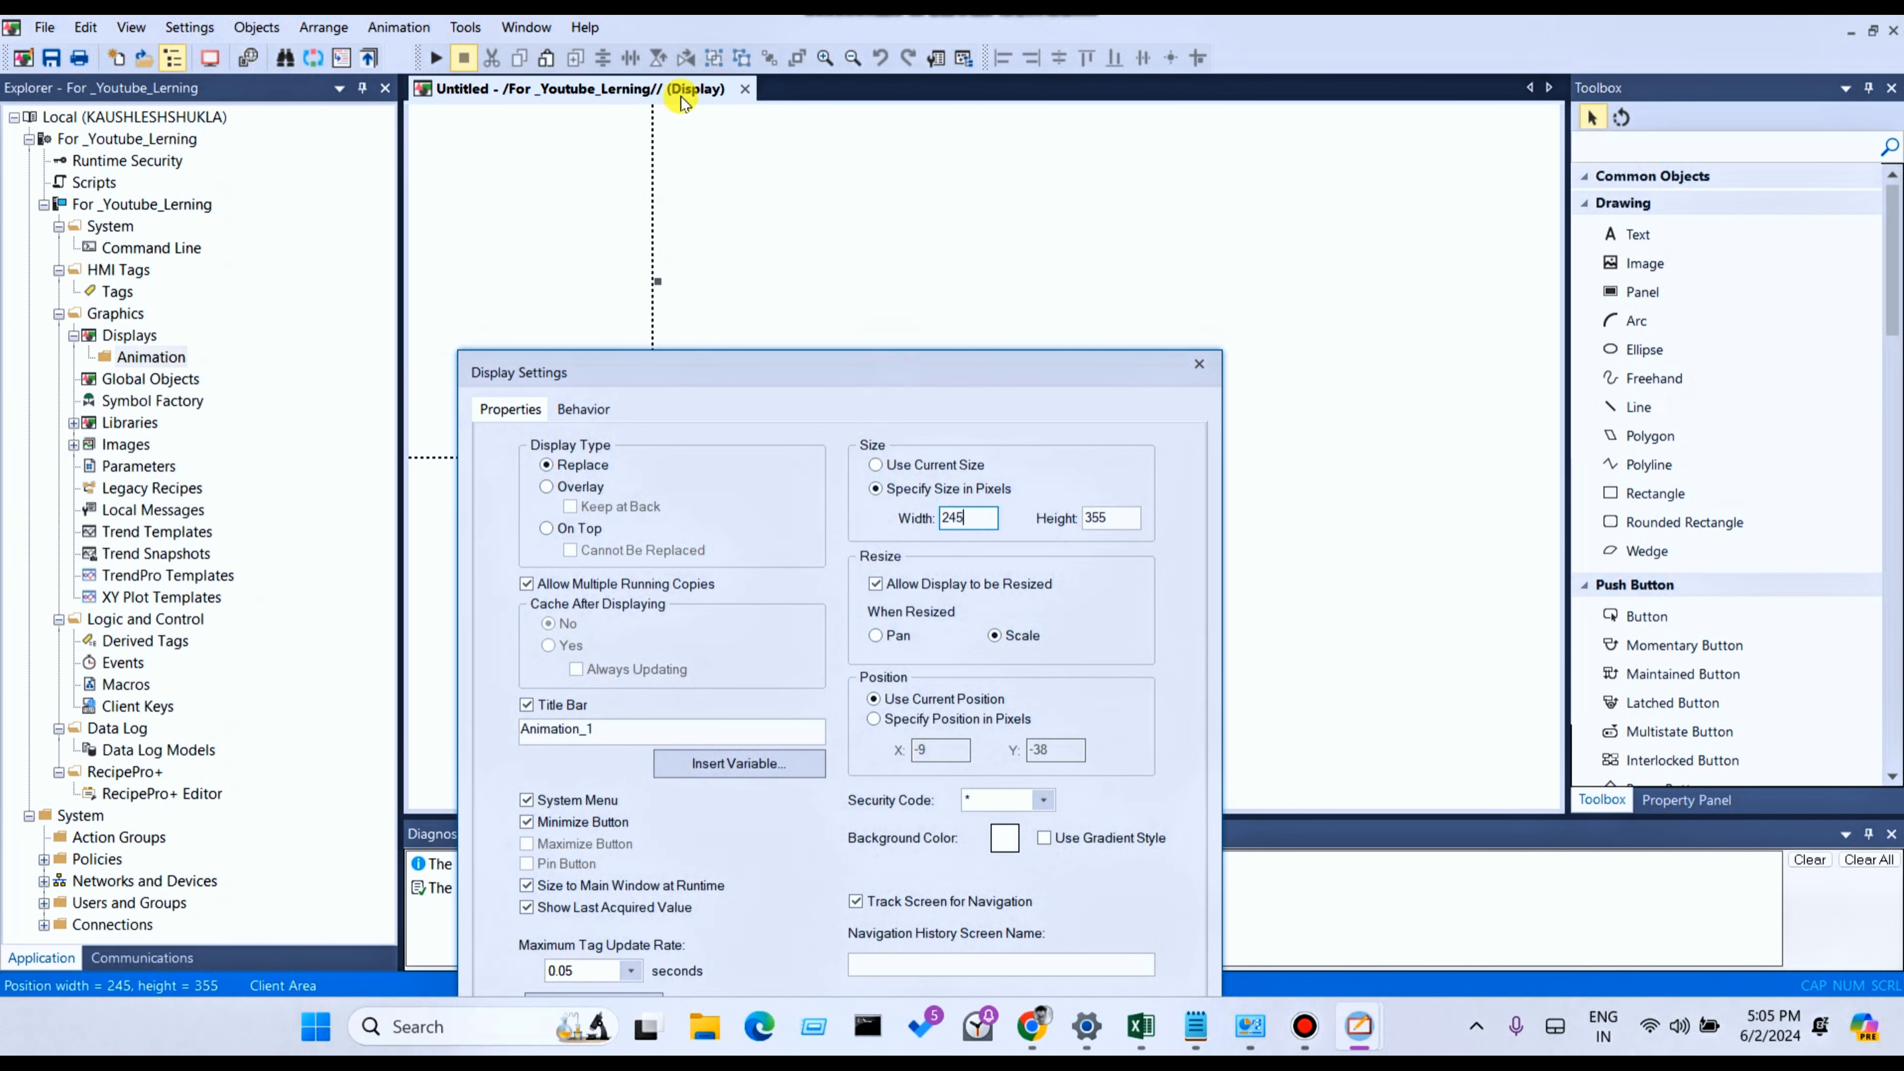
left_click_drag(659, 380, 1008, 417)
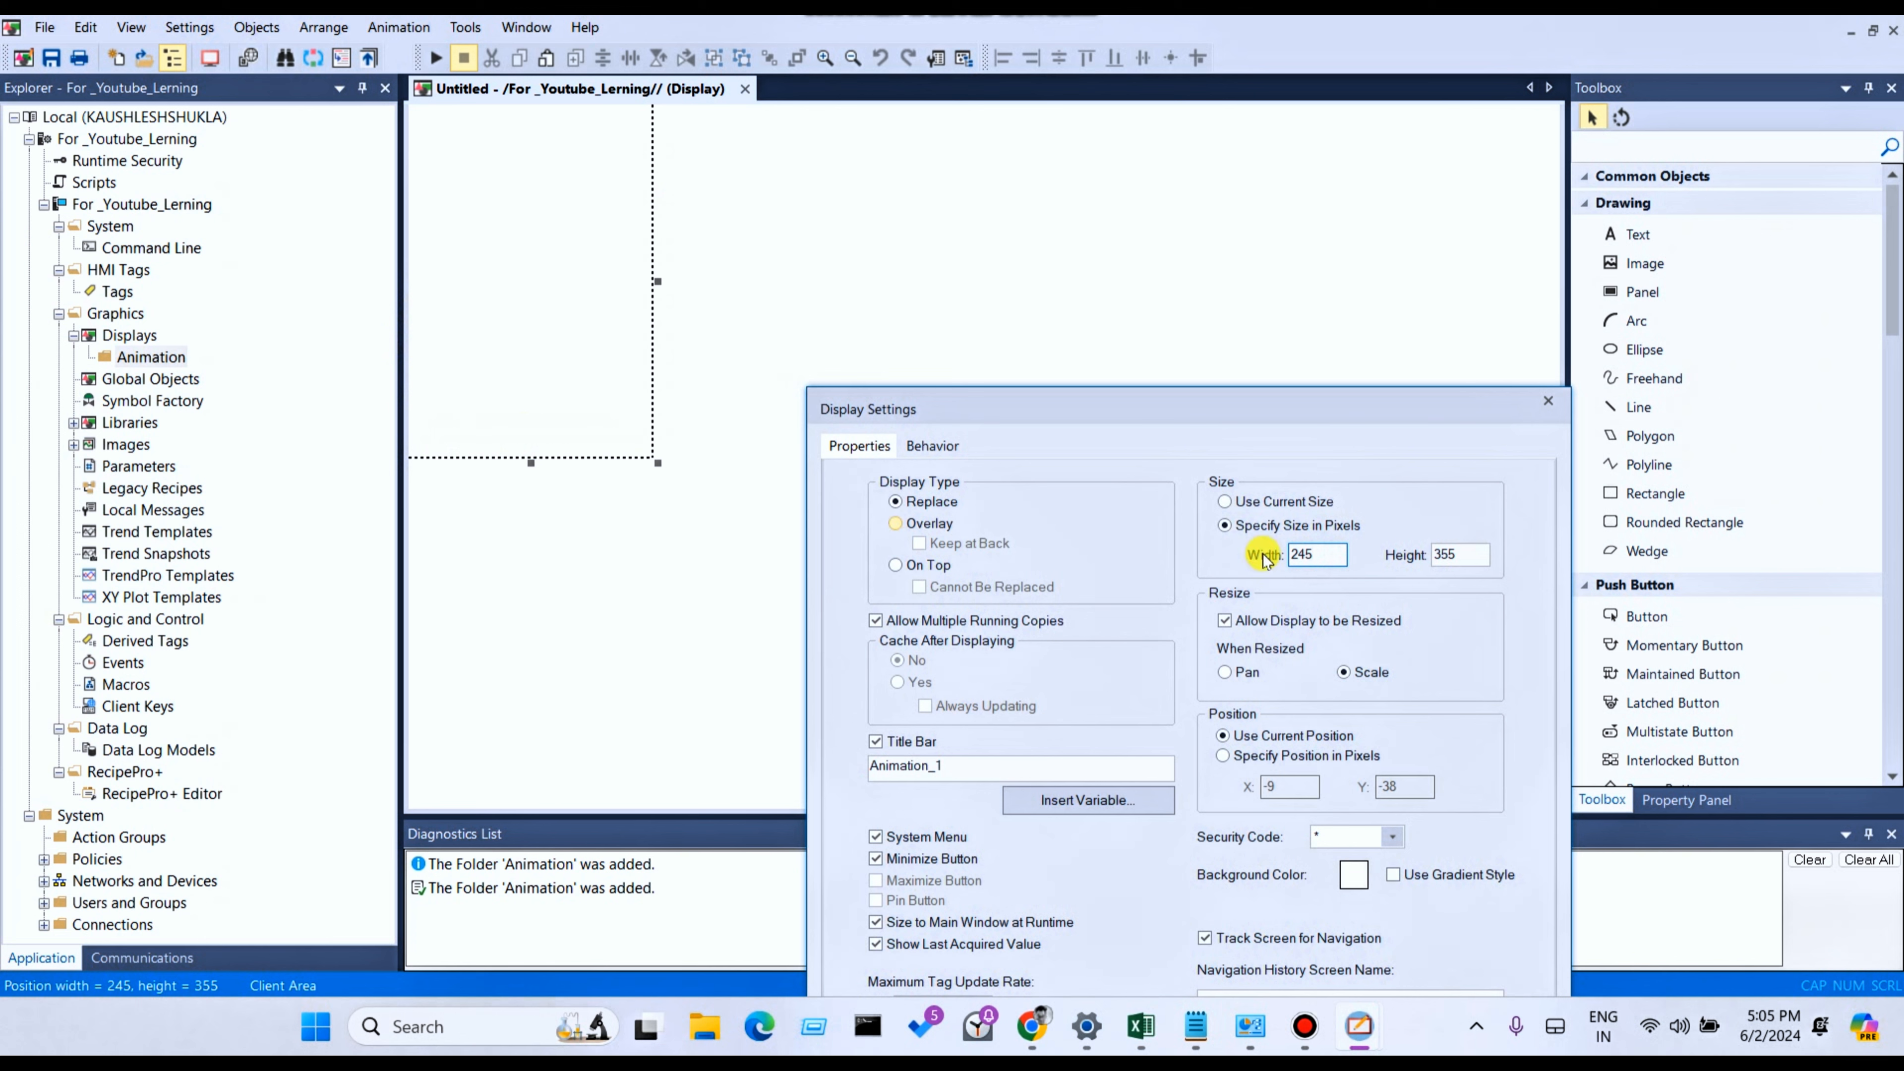
left_click_drag(1447, 554, 1461, 553)
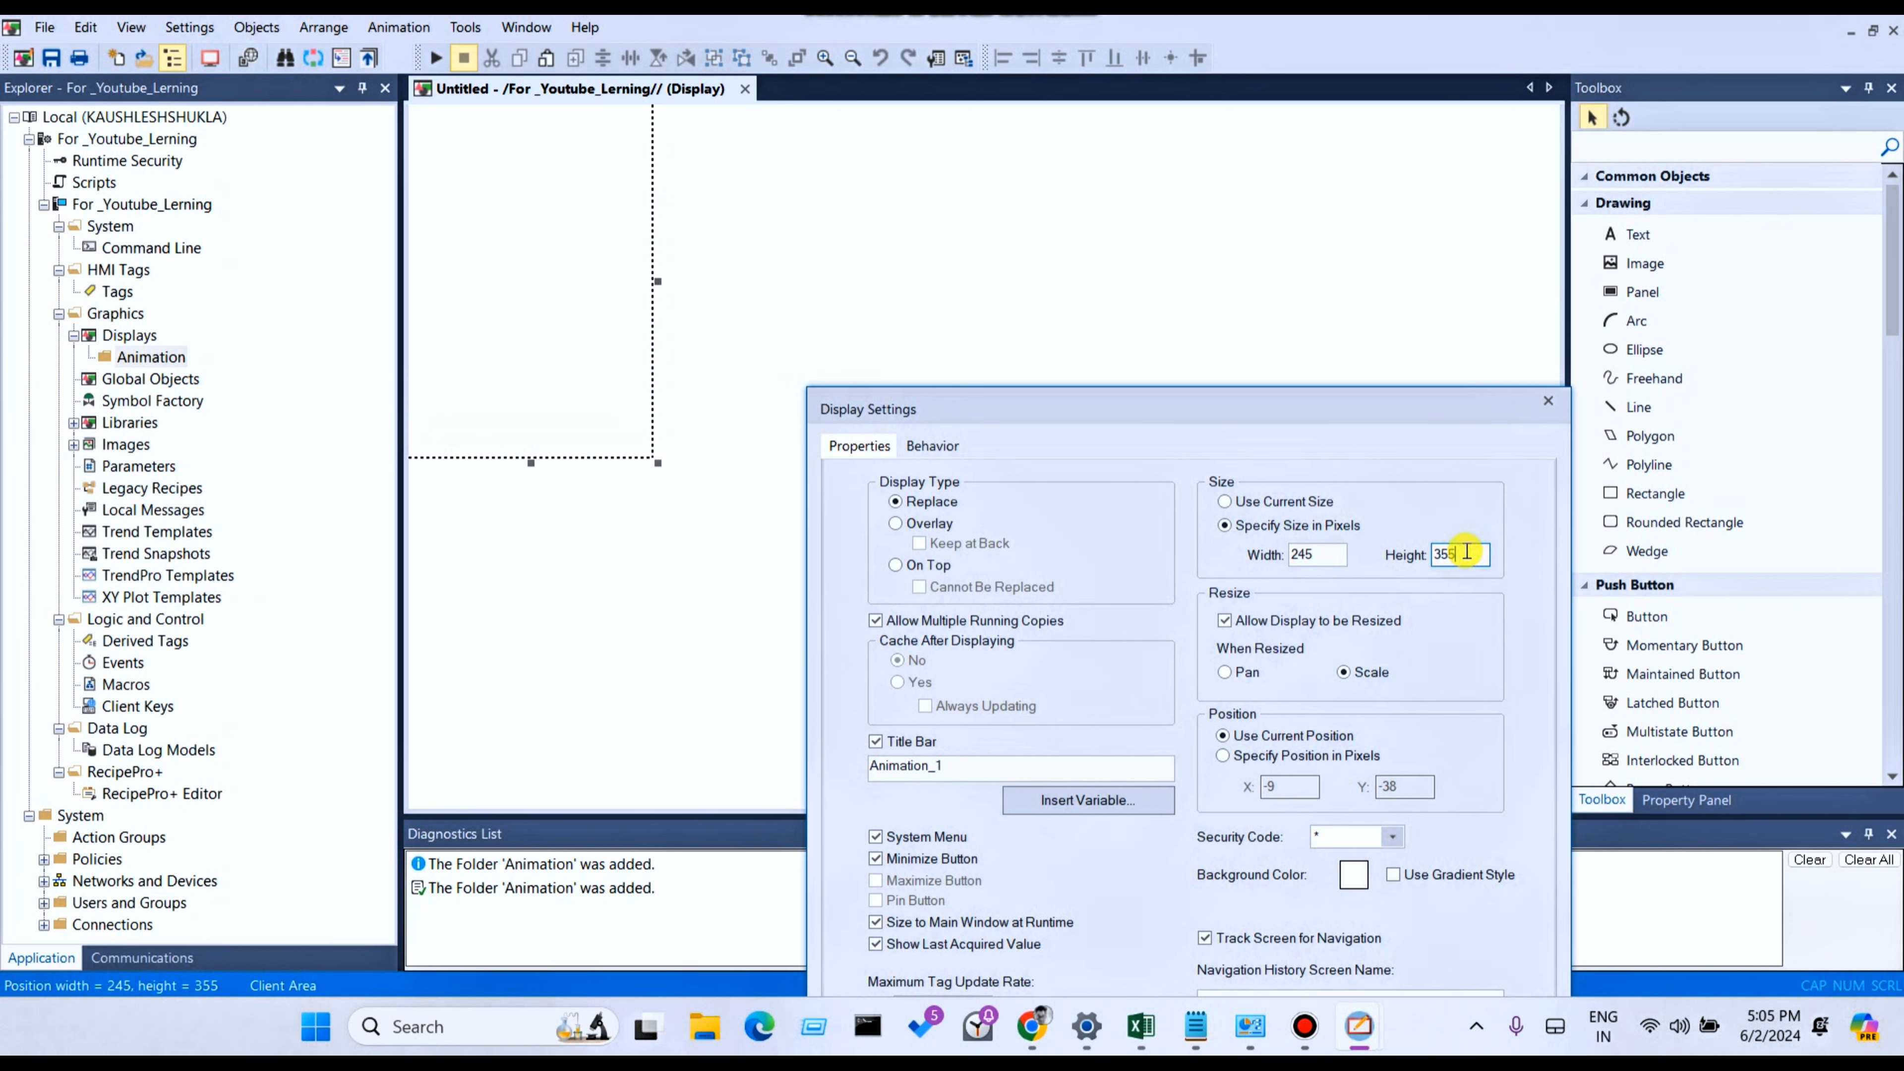
Switch the display size option to Use Current Size and back to Specify Size in Pixels.
left_click(1227, 500)
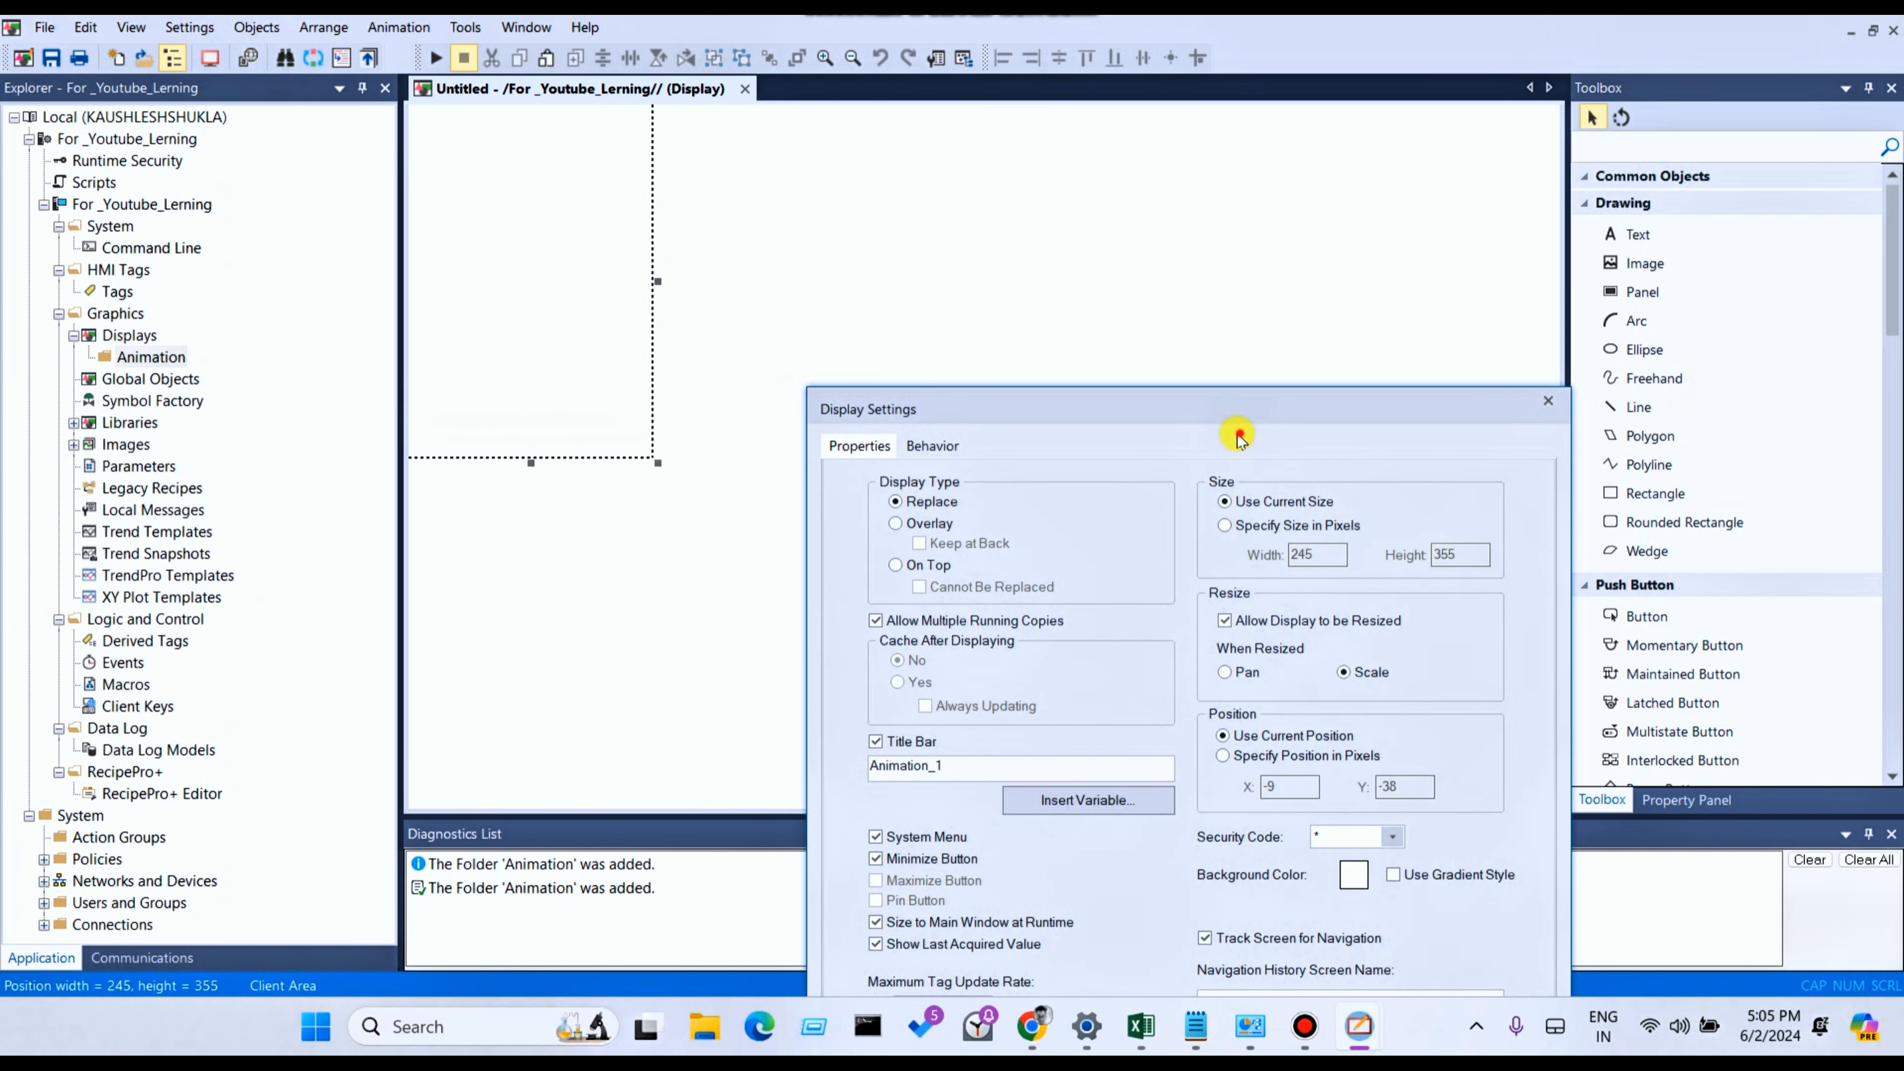
left_click_drag(1237, 408, 978, 409)
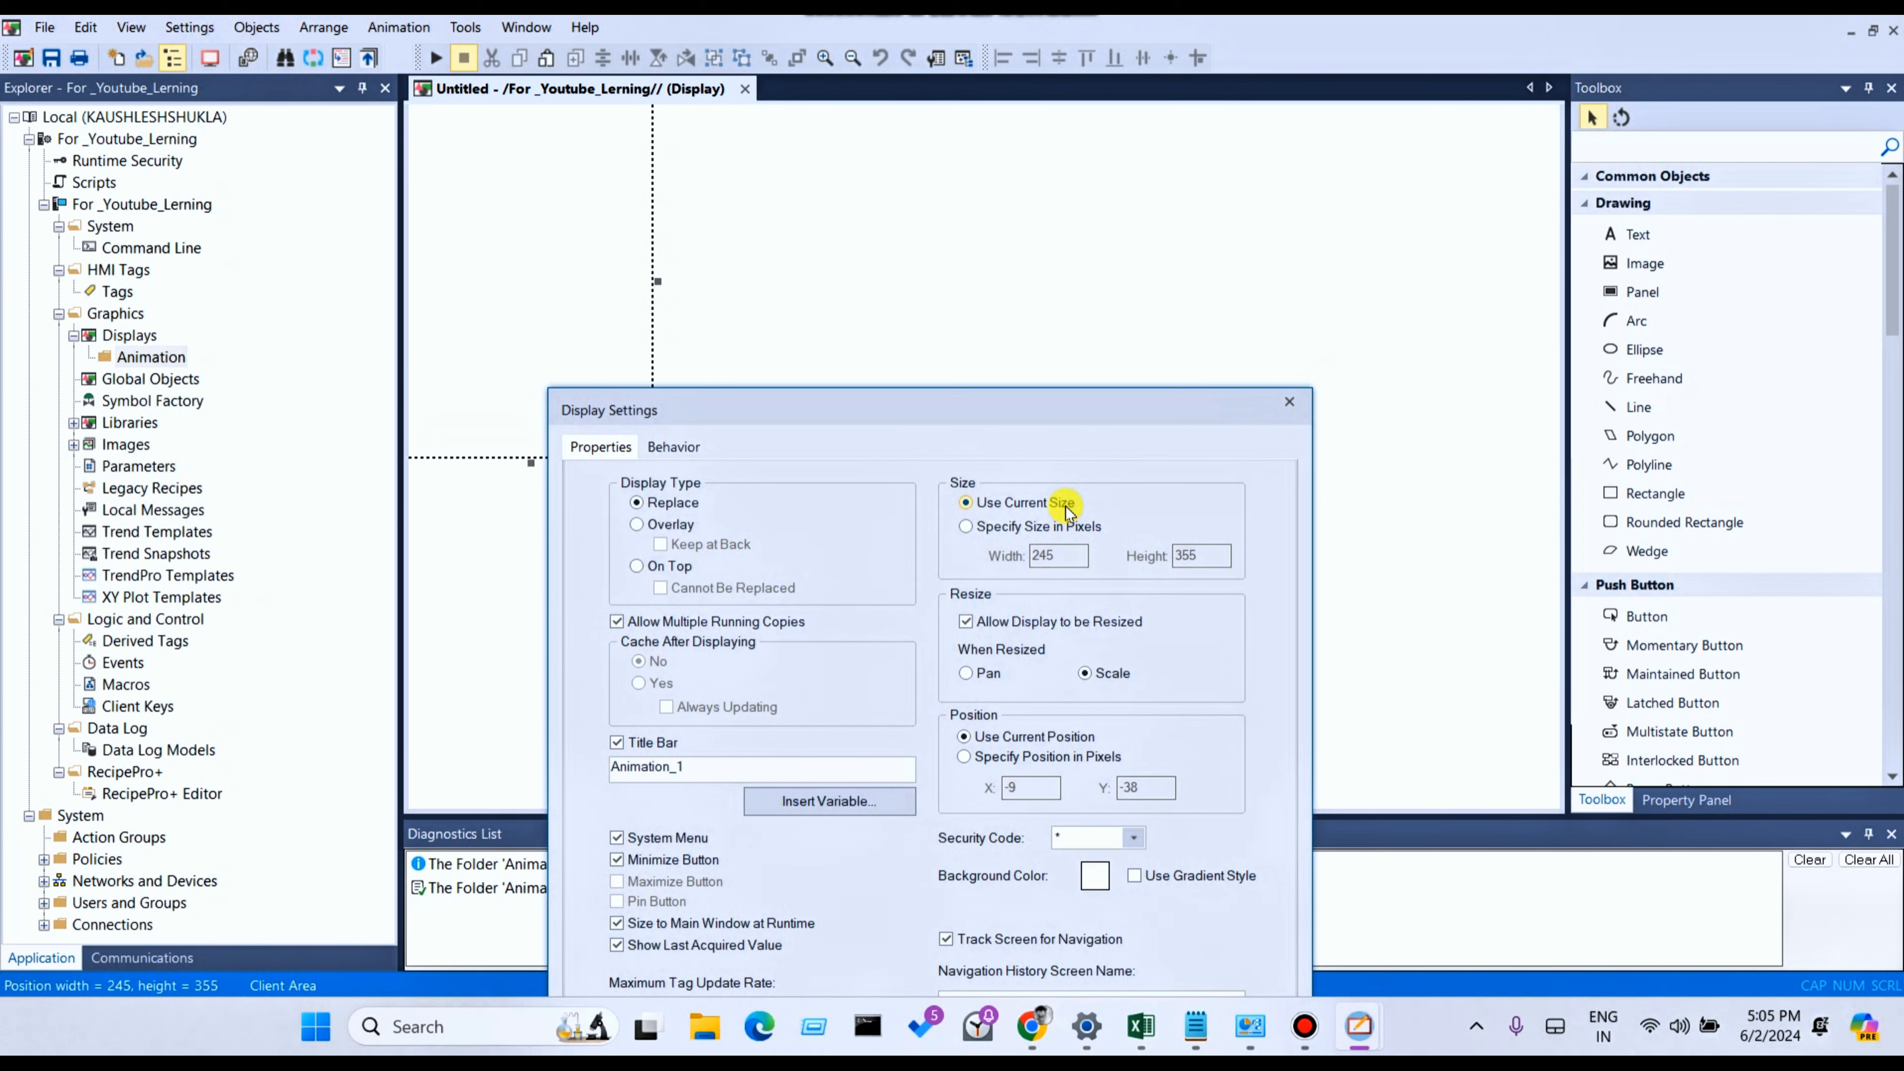
left_click(965, 527)
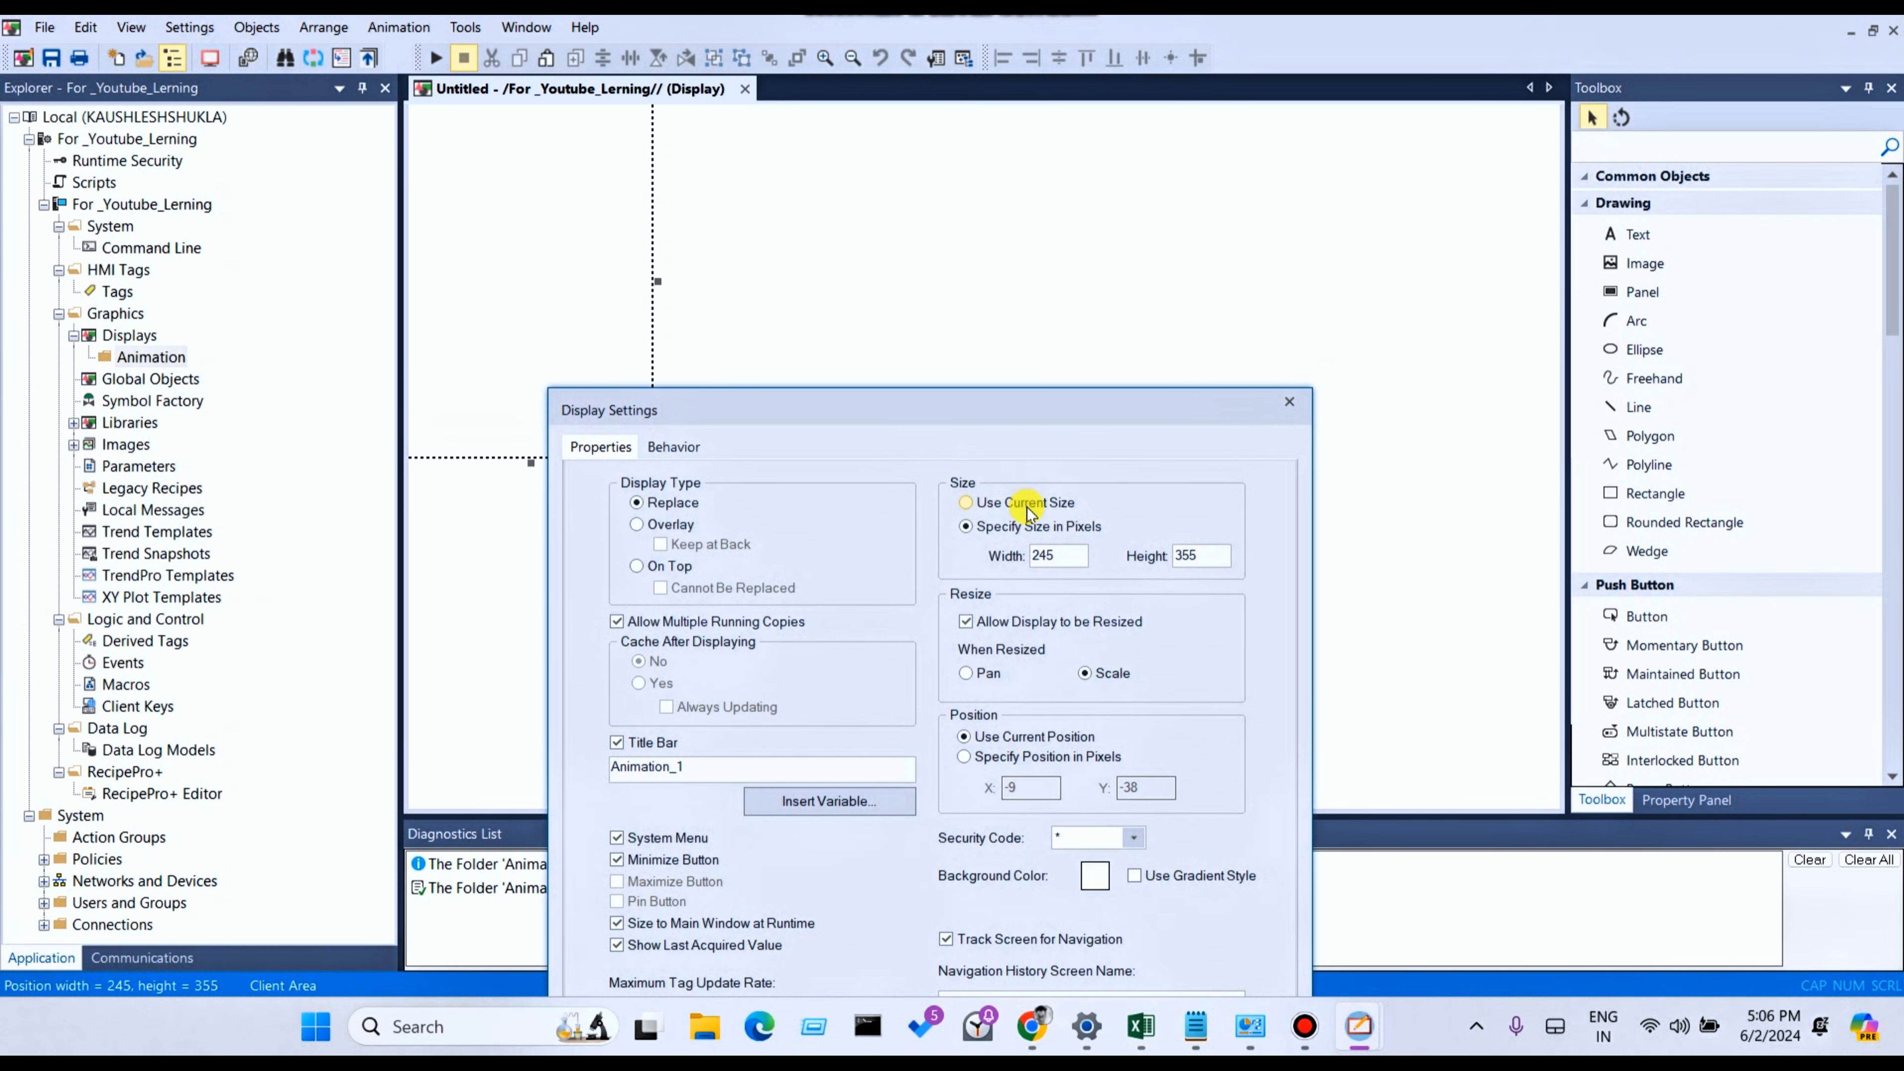
Set the display size to a width of 1920 pixels and a height of 1080 pixels.
left_click(1061, 561)
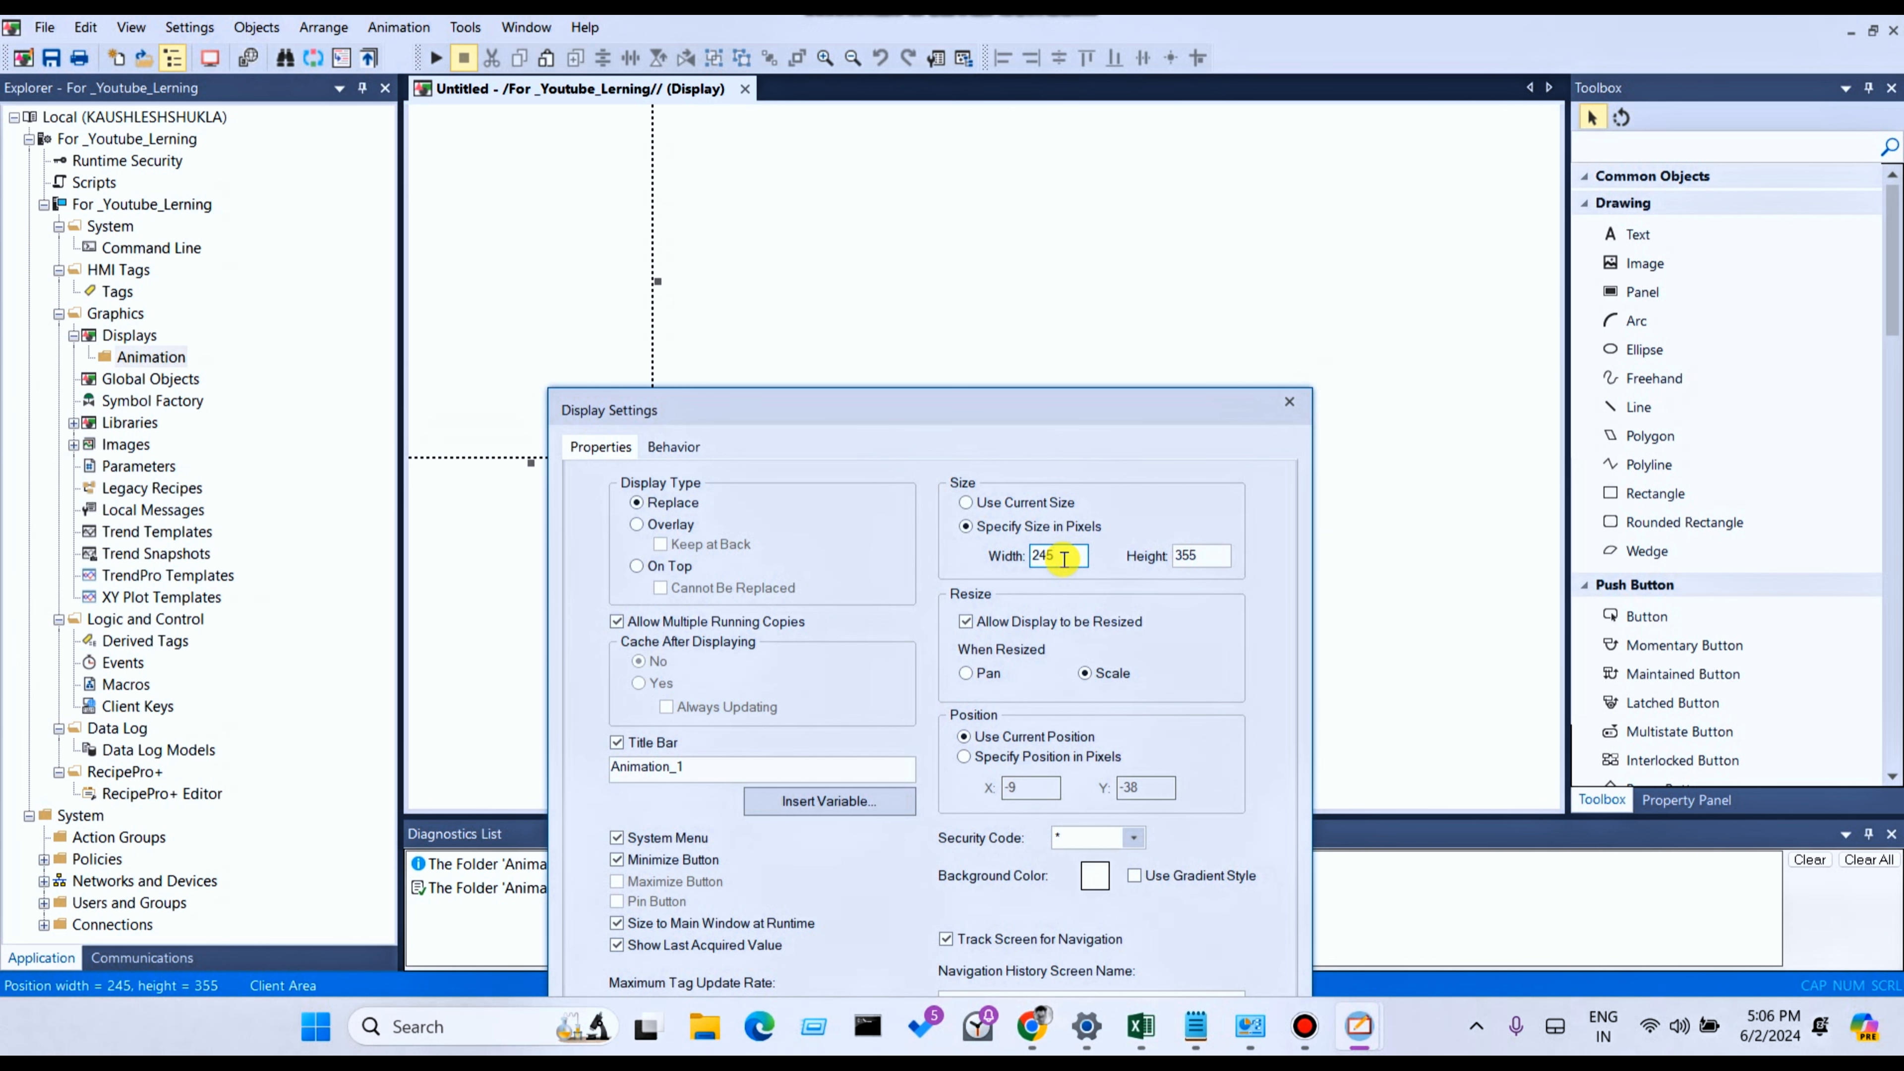
key("BackSpace")
key("BackSpace")
key("BackSpace")
type("1920")
left_click_drag(1194, 556, 1130, 566)
key("BackSpace")
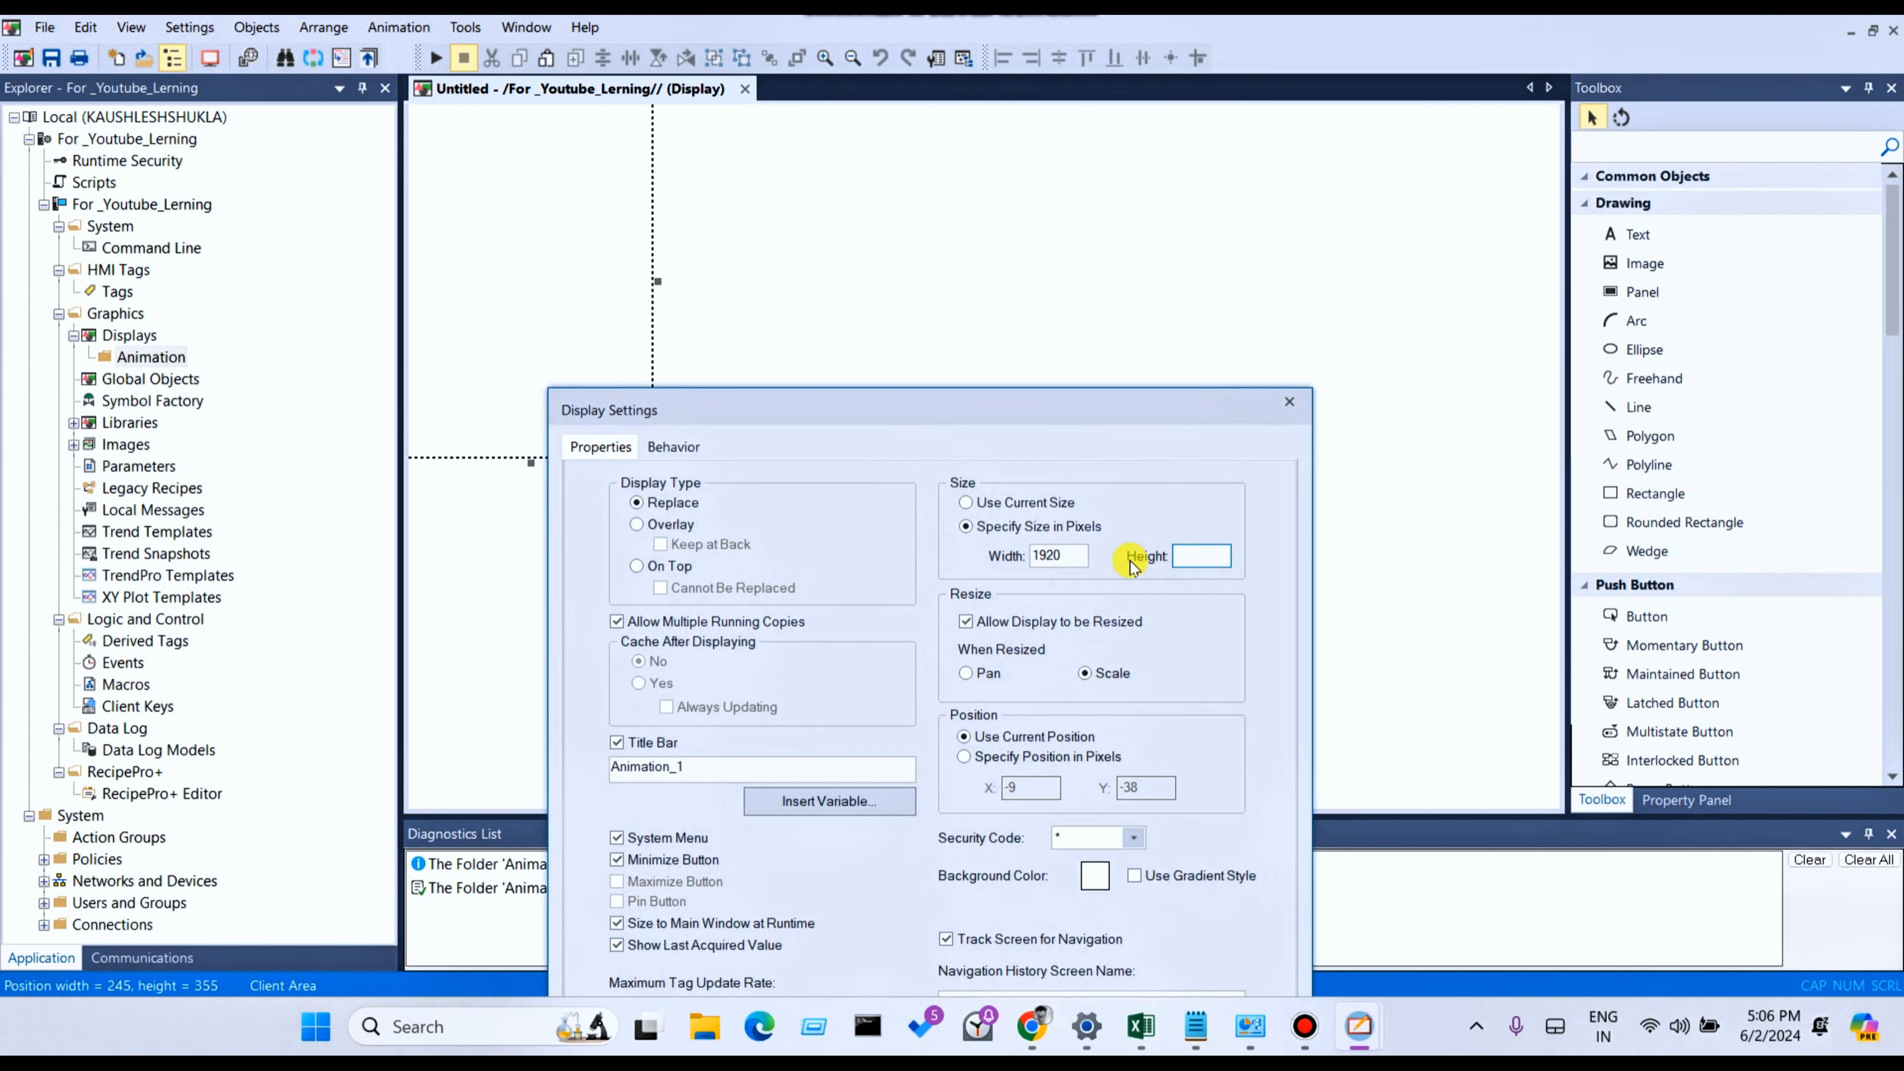
type("1080")
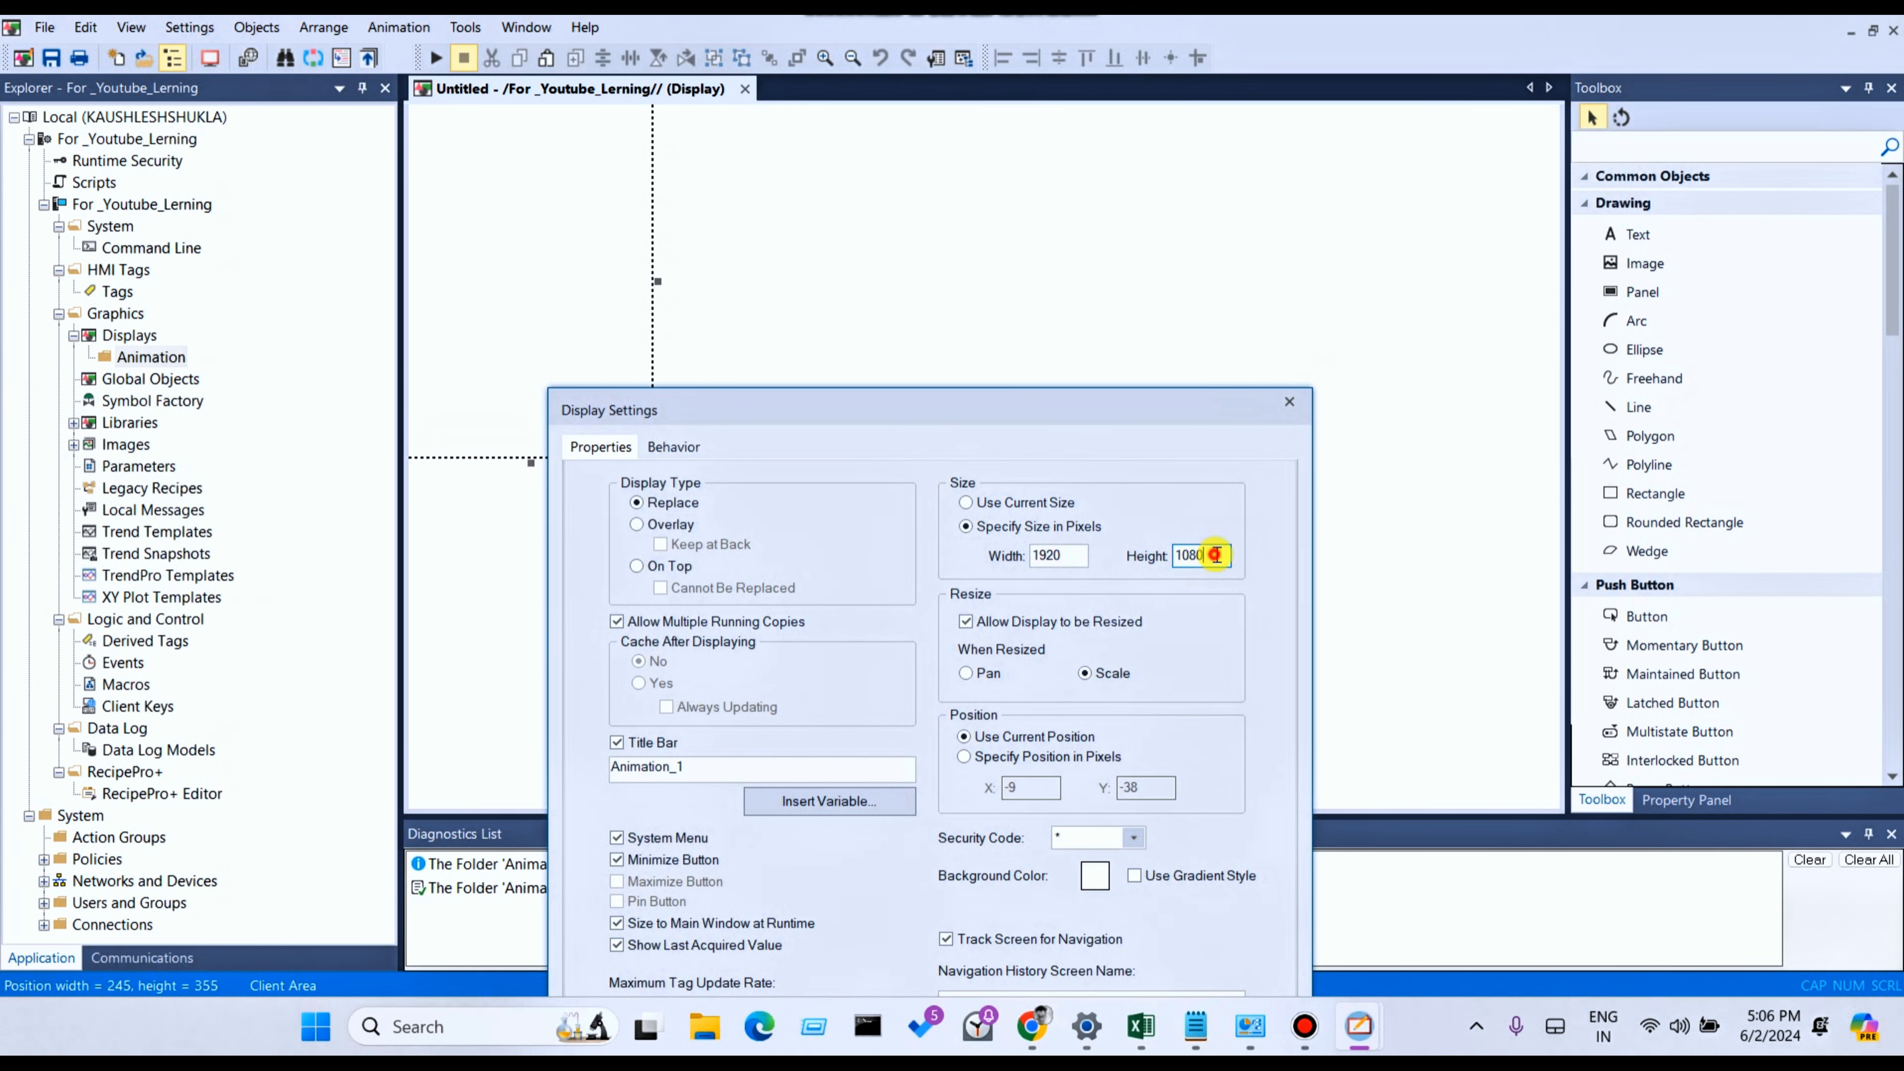
left_click(1076, 555)
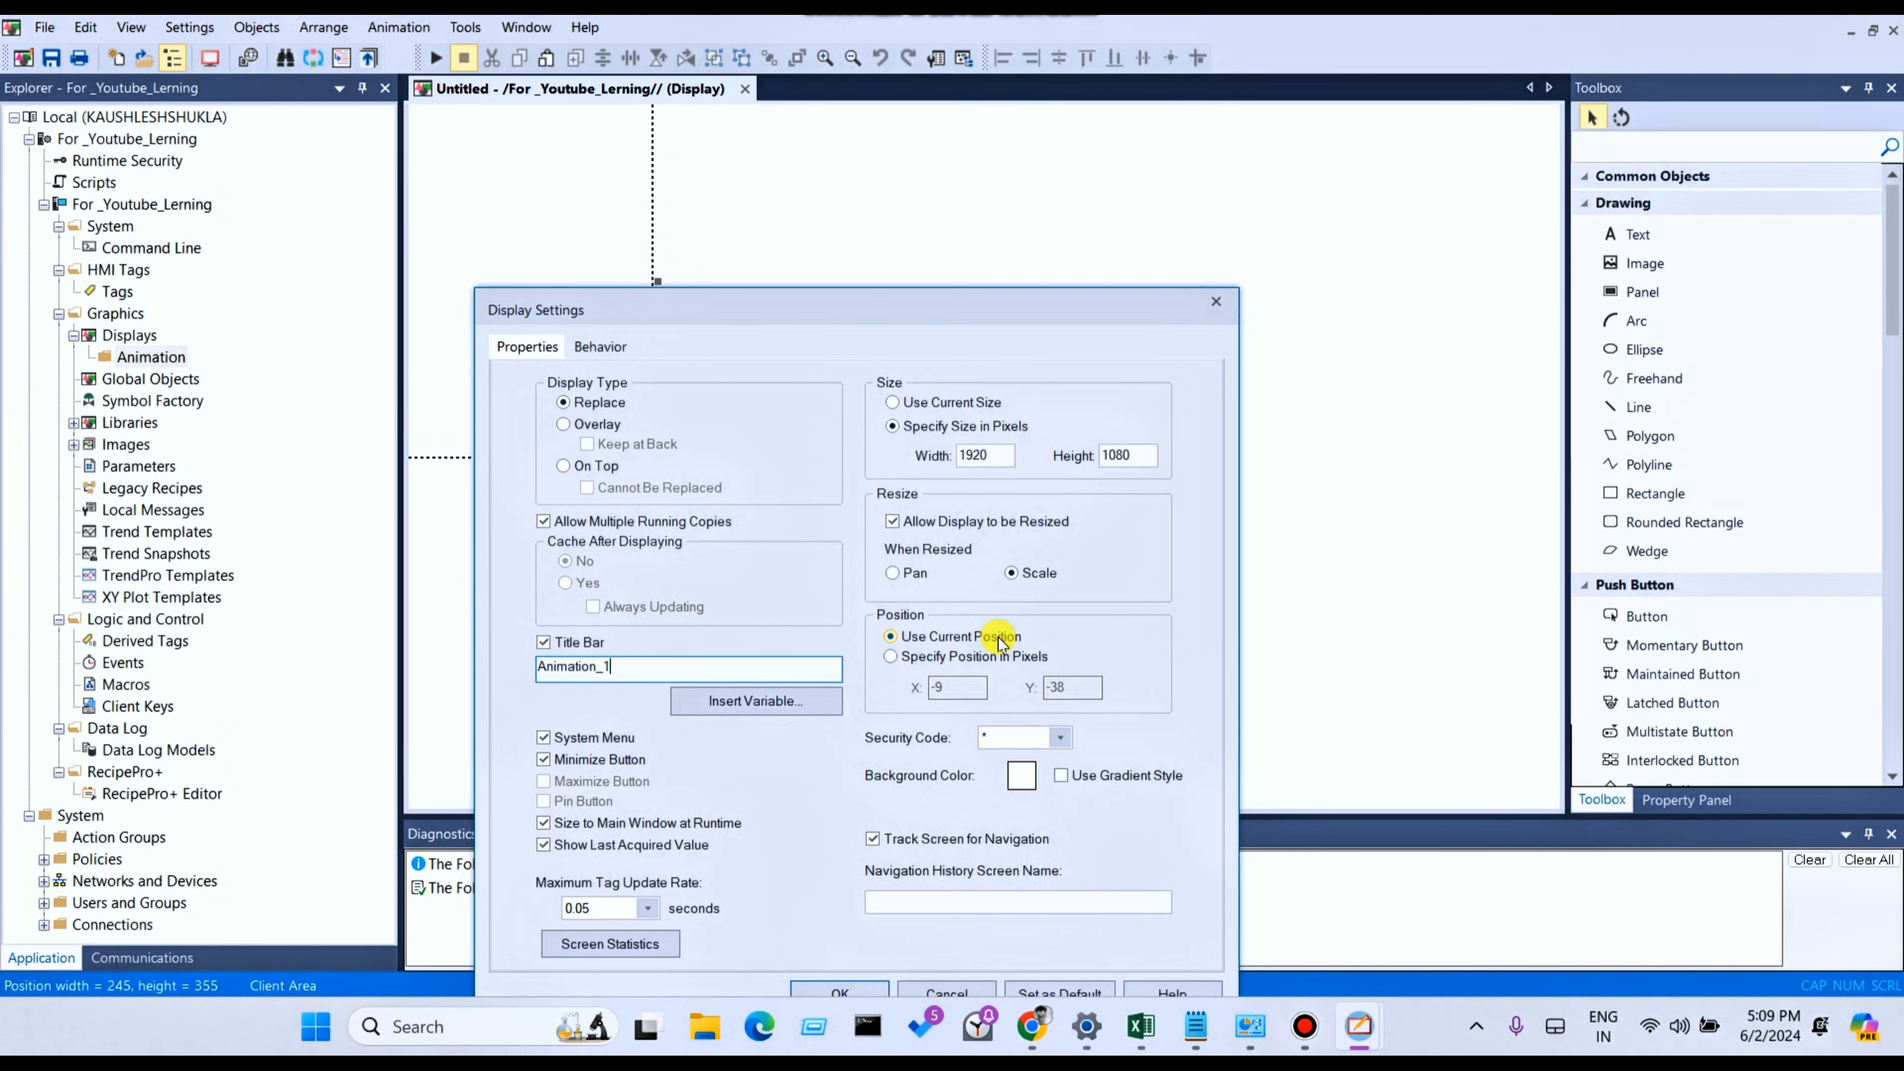
Look through the security codes available for the display without choosing another one.
left_click_drag(848, 305, 855, 181)
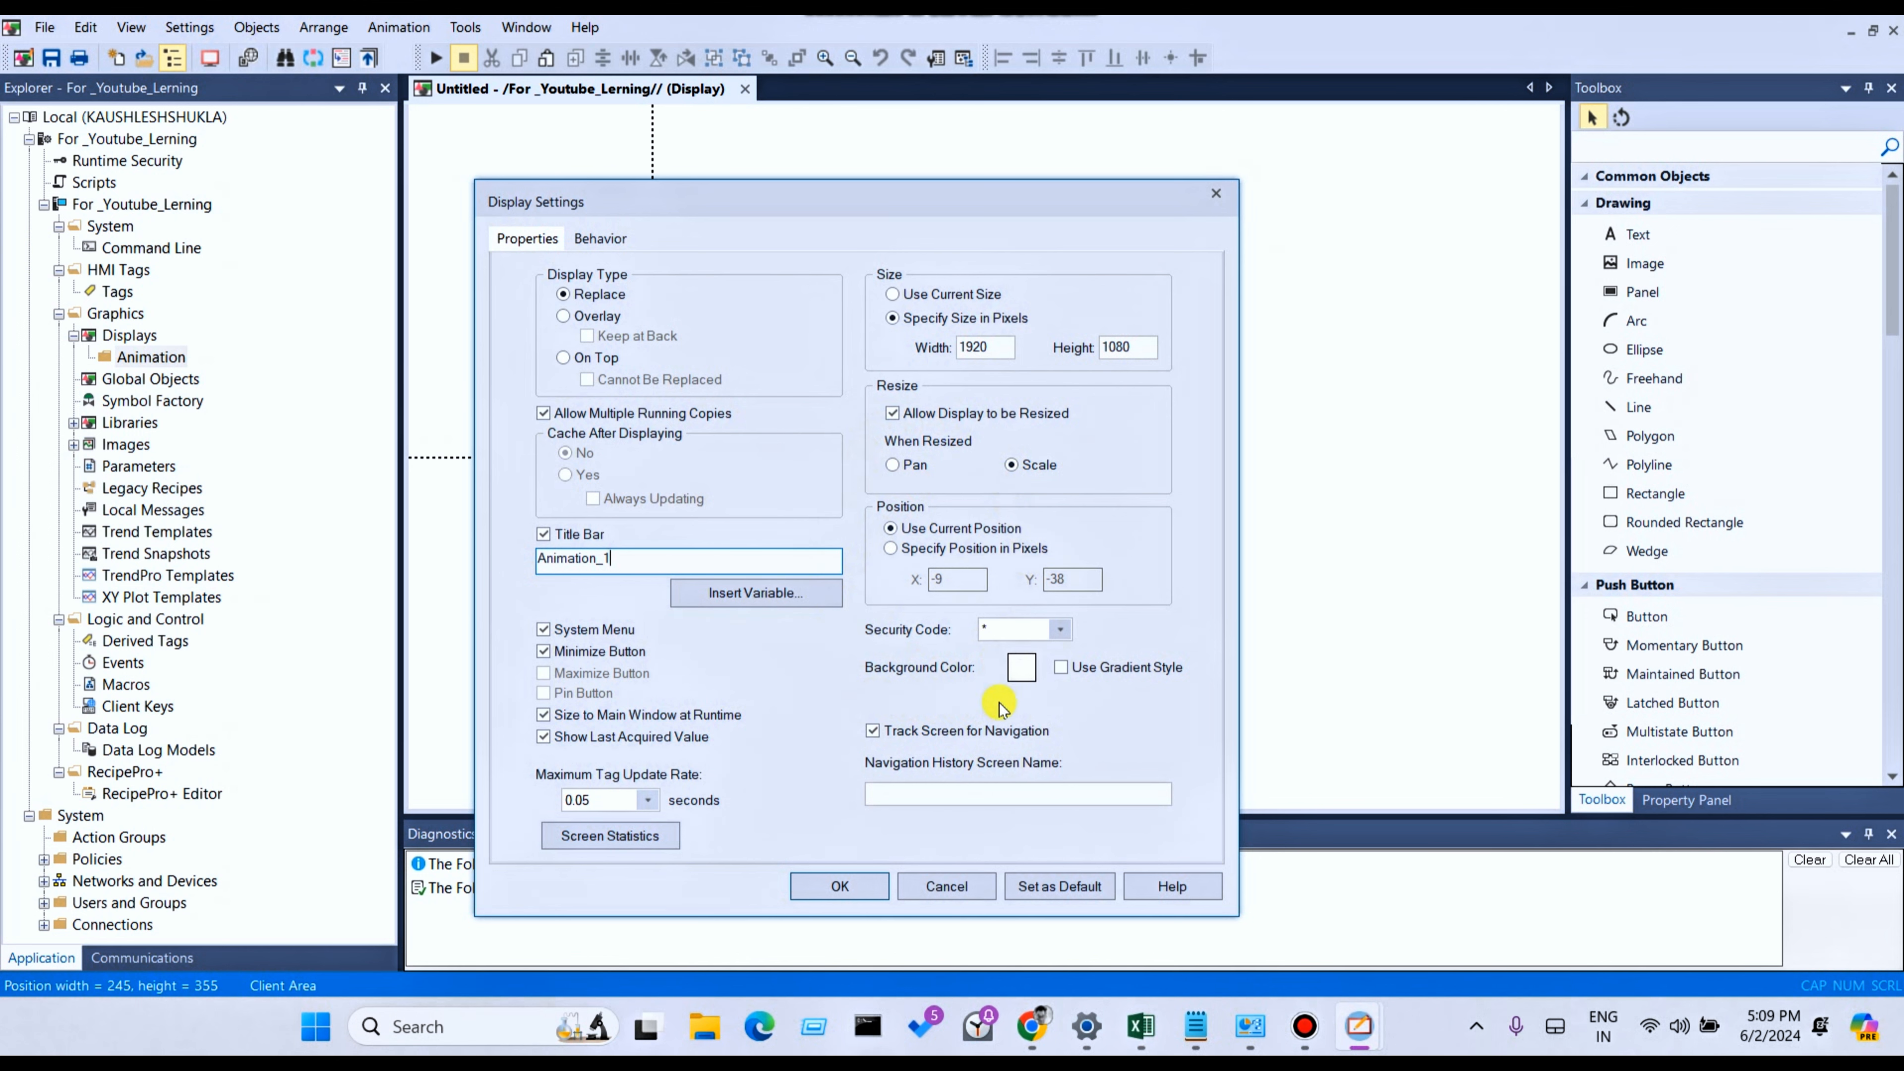
left_click(1062, 630)
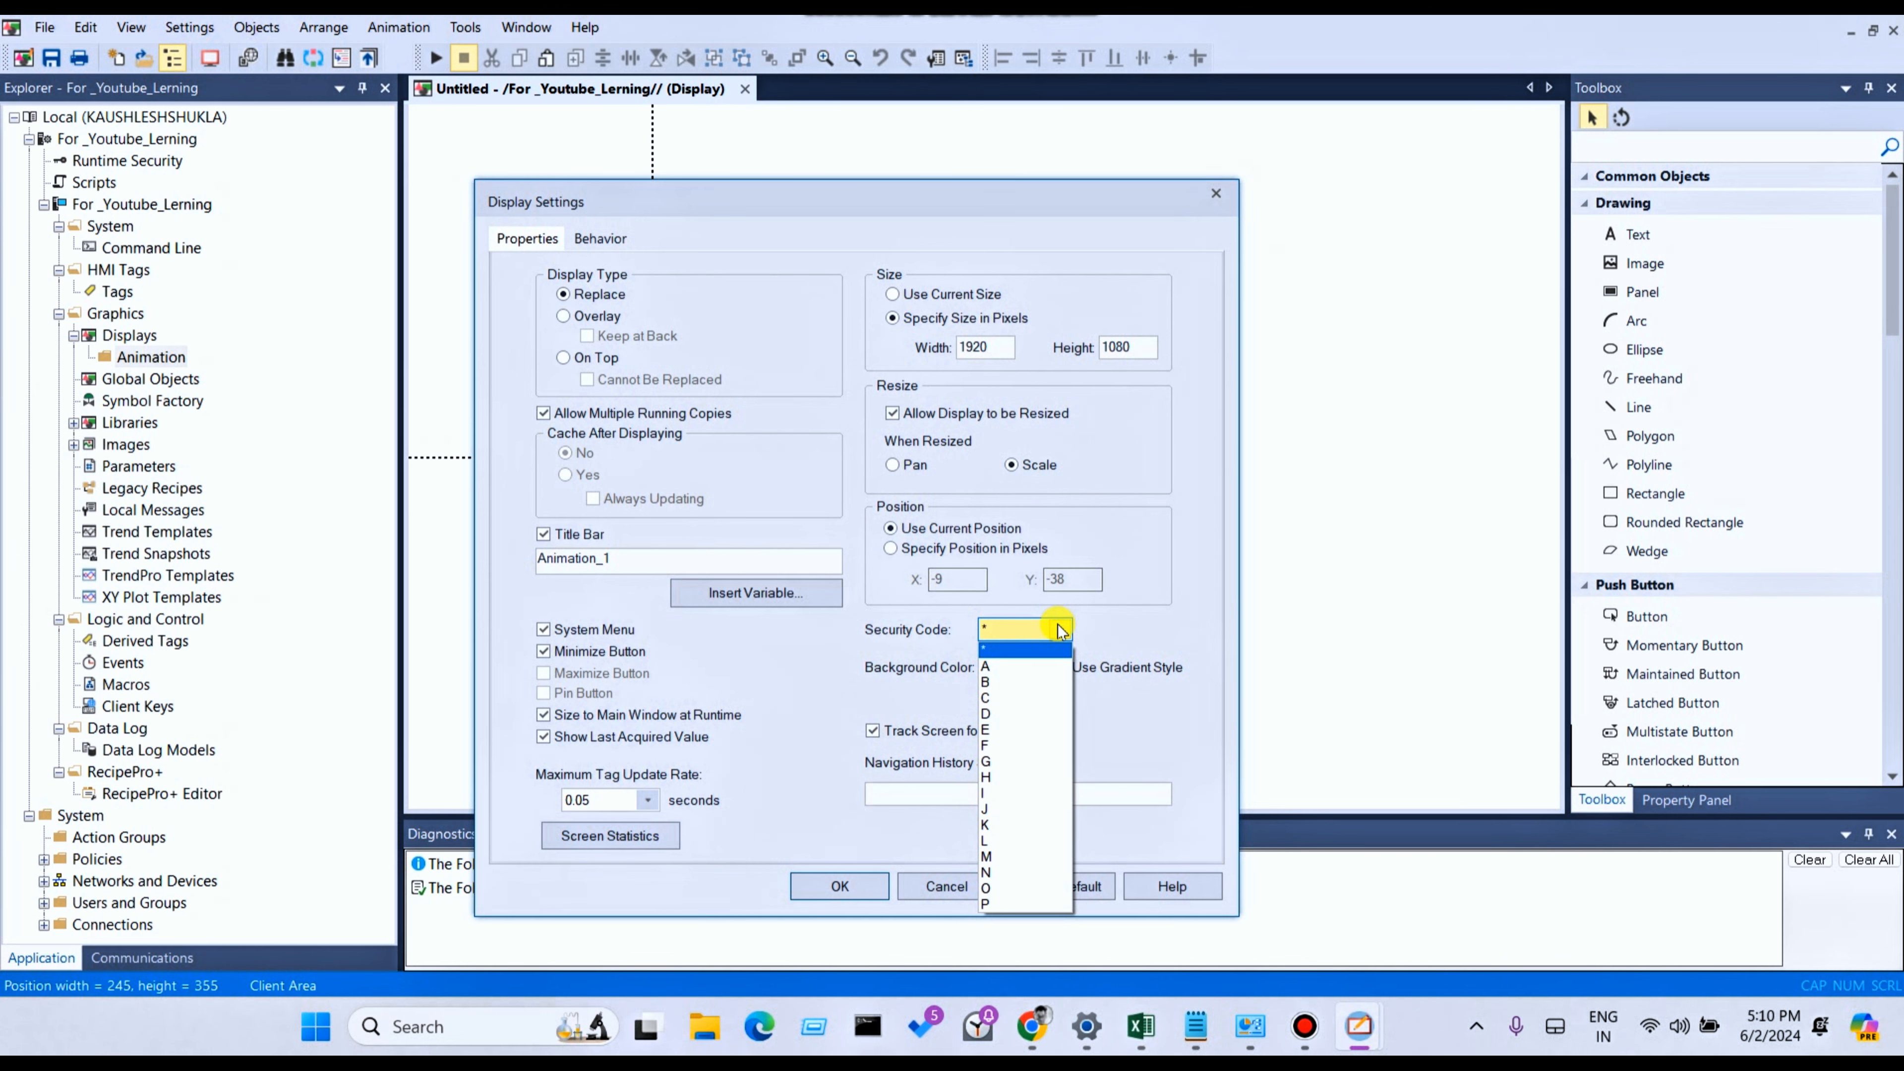
left_click(948, 649)
Set the display's background color to a medium-dark gray from the standard colors.
left_click(1019, 667)
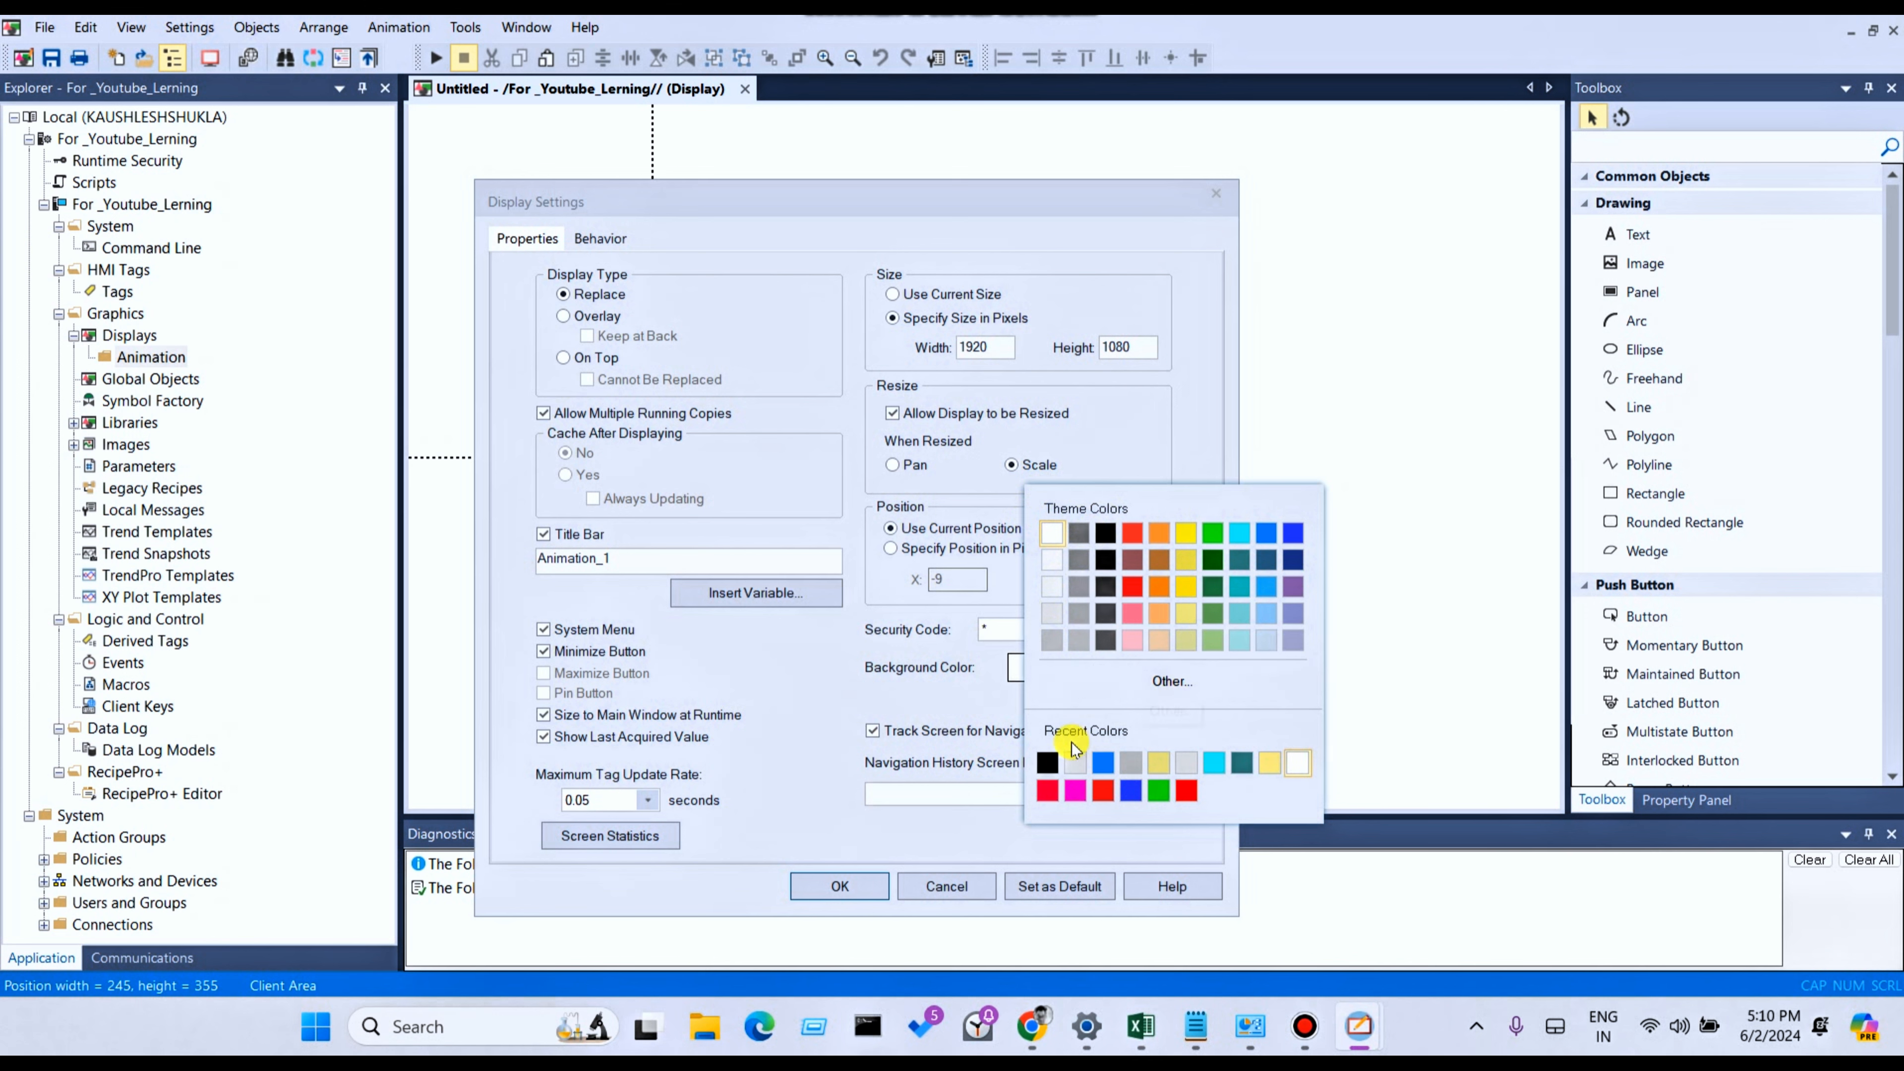
left_click(1158, 682)
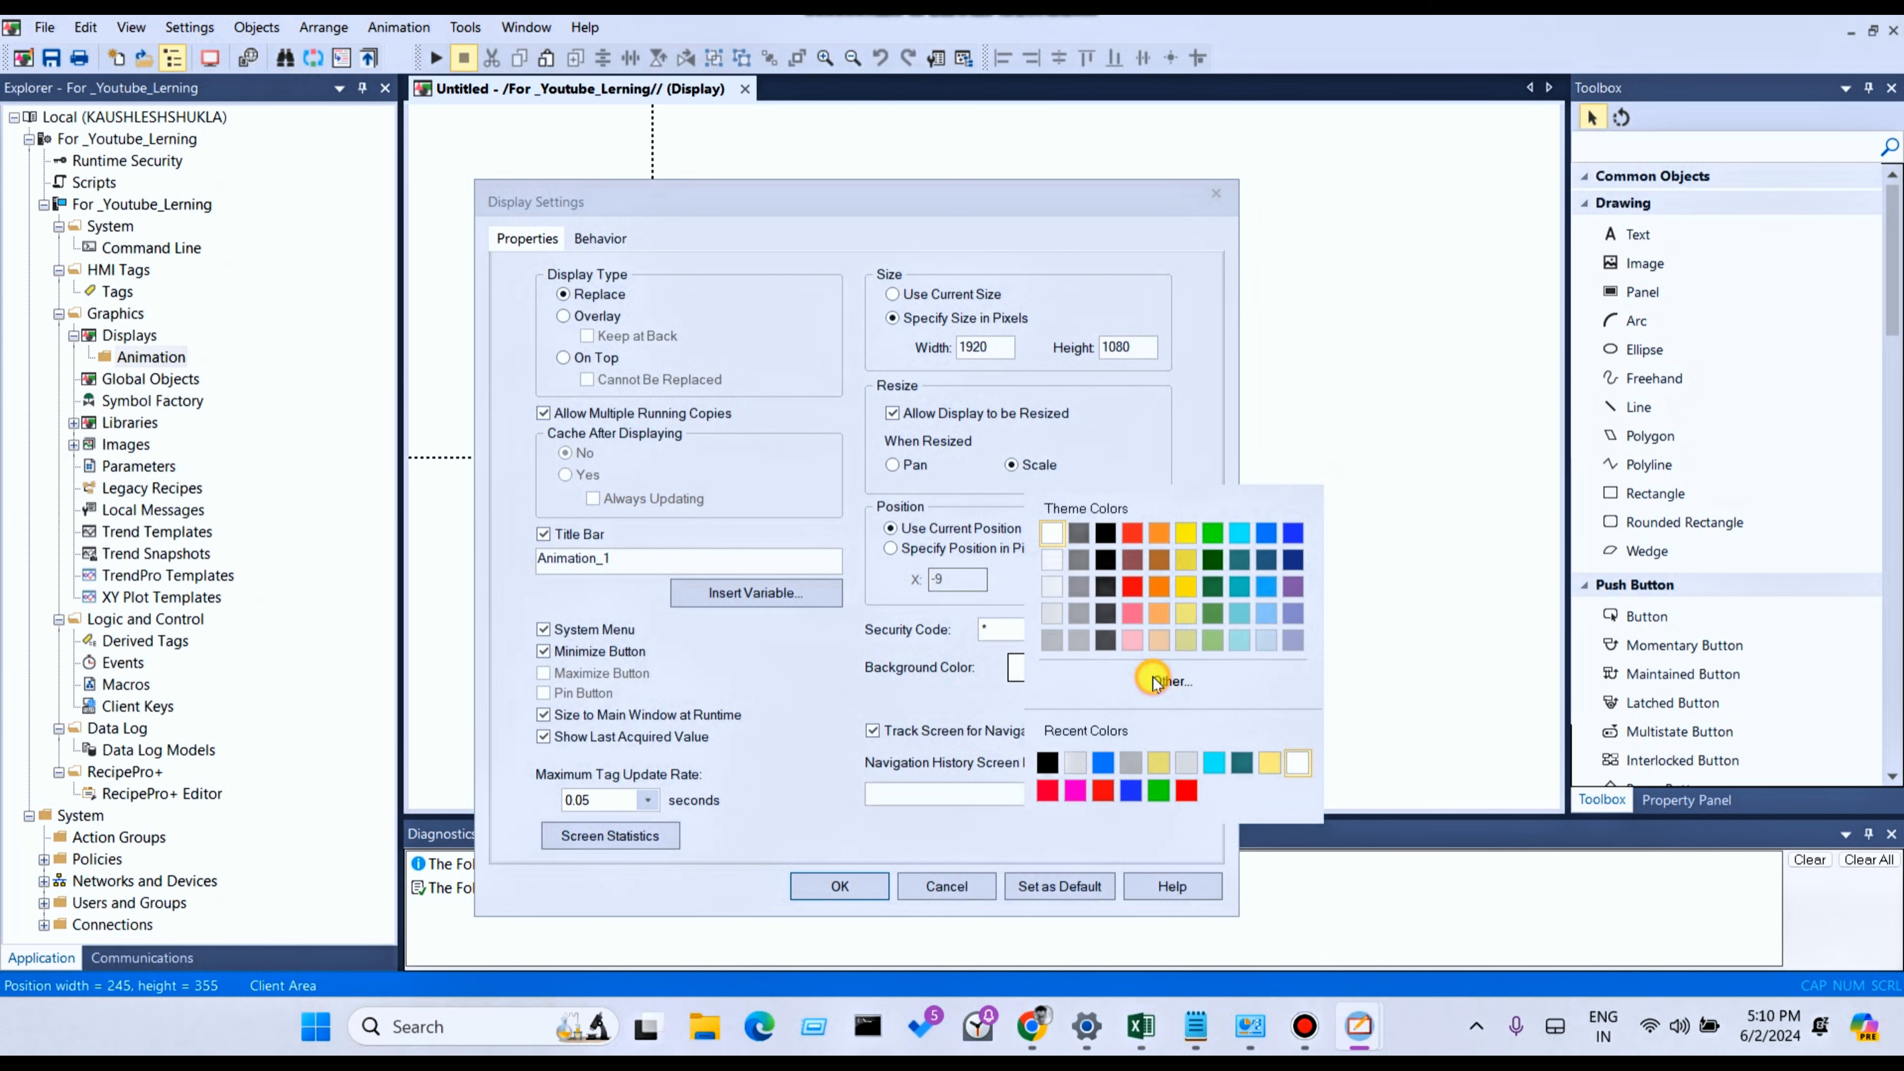
left_click(1109, 485)
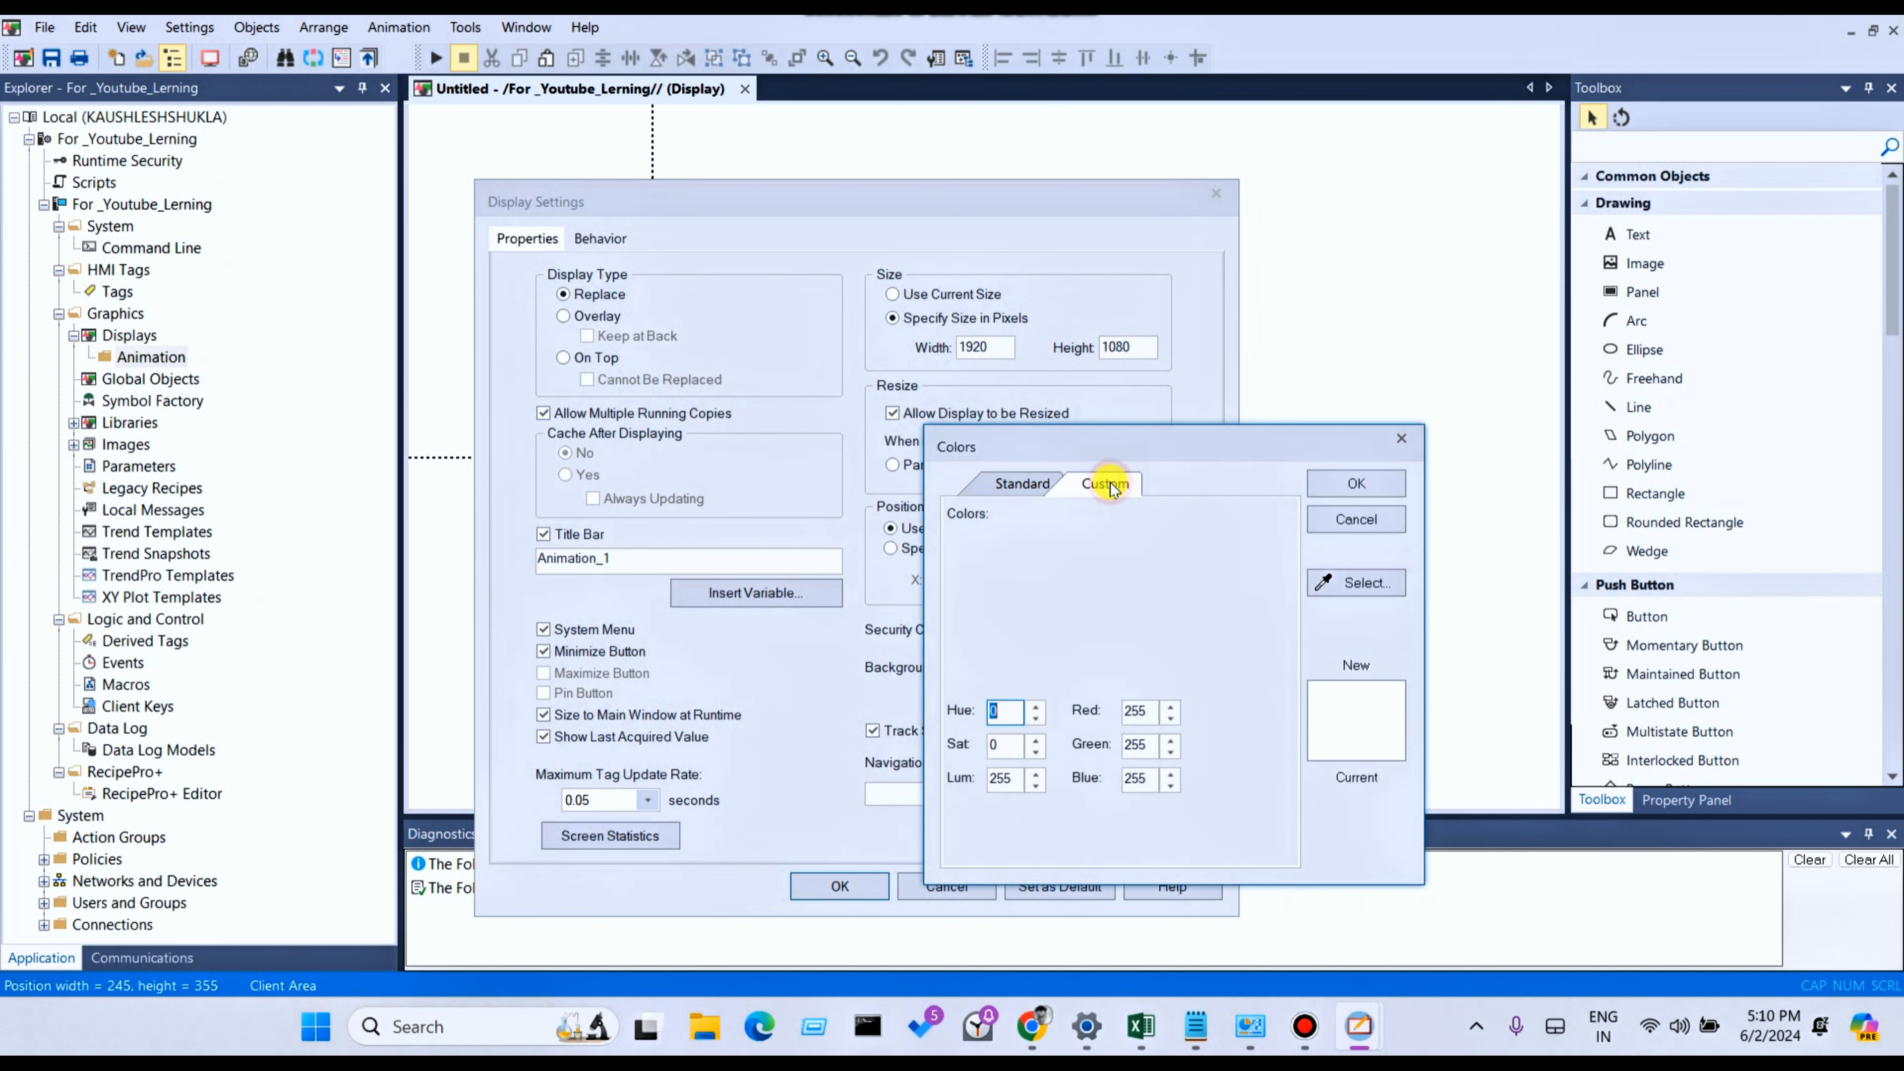
left_click(1003, 489)
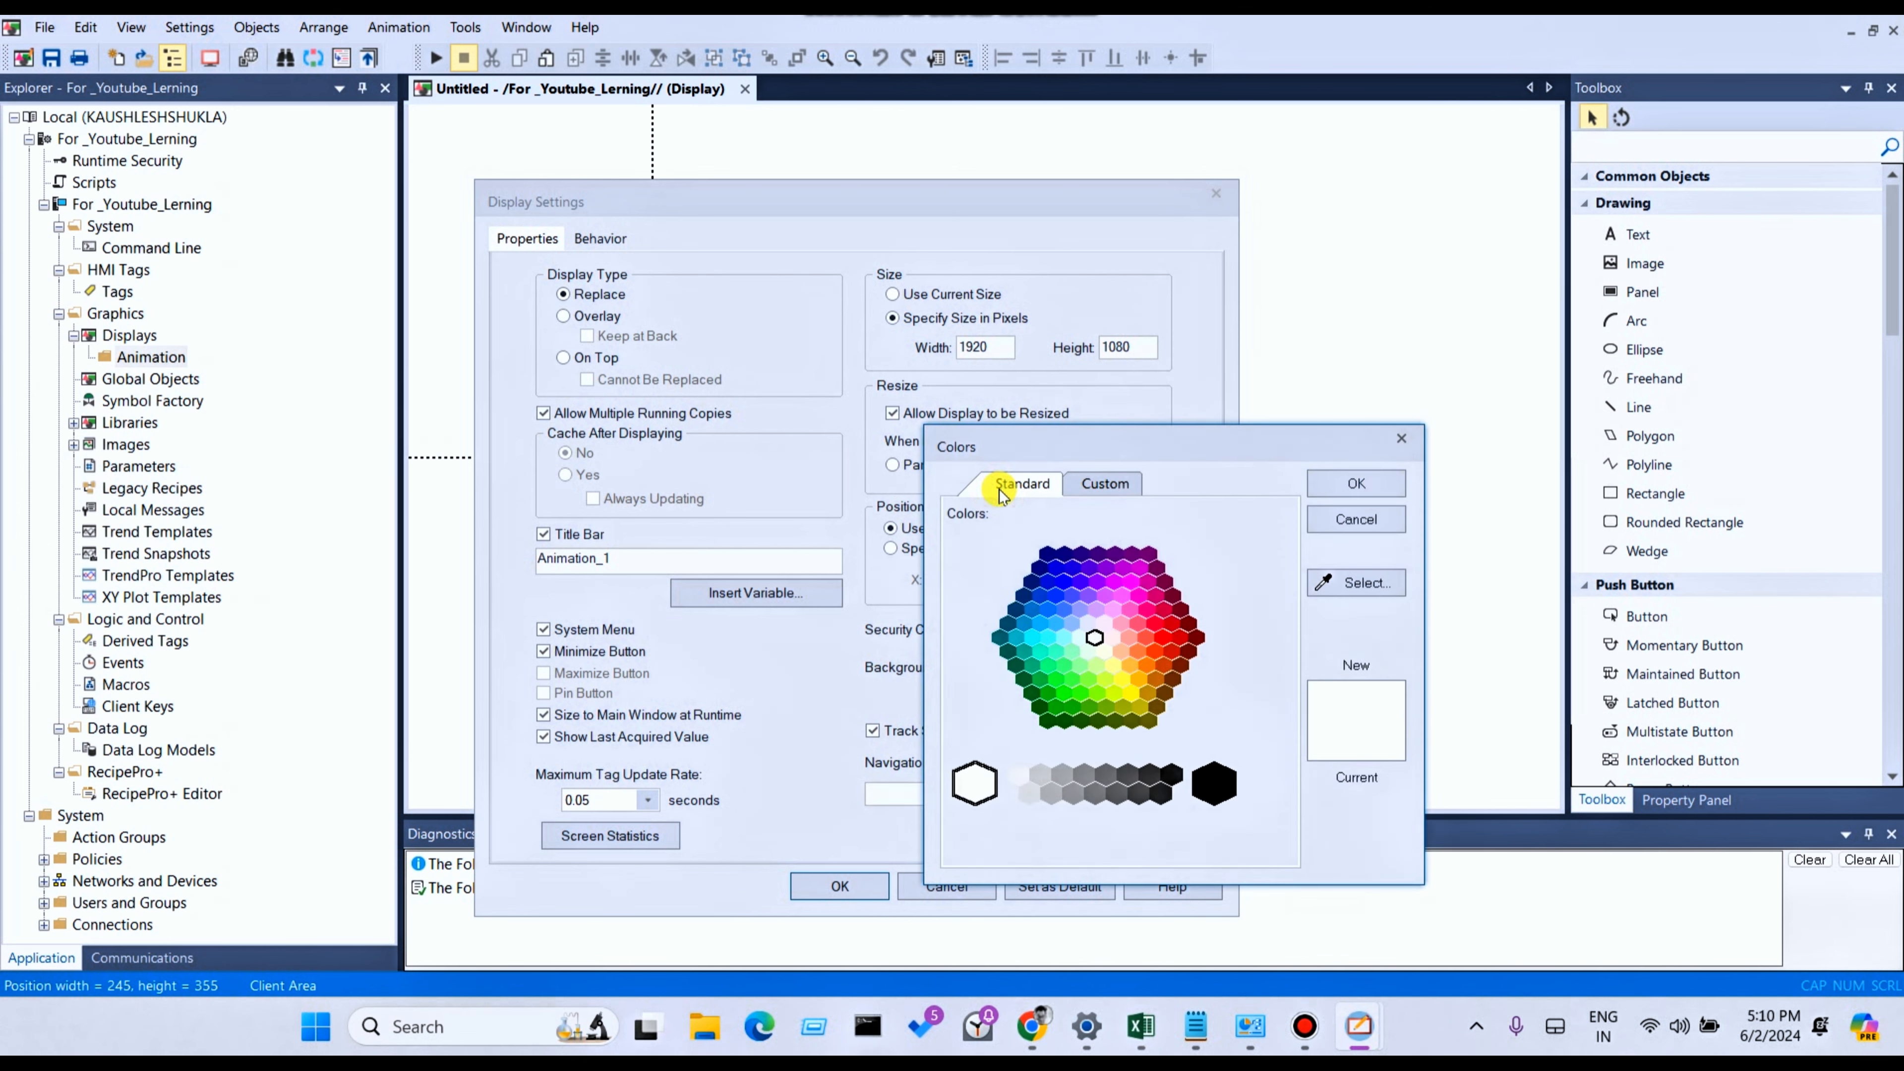
left_click(1068, 780)
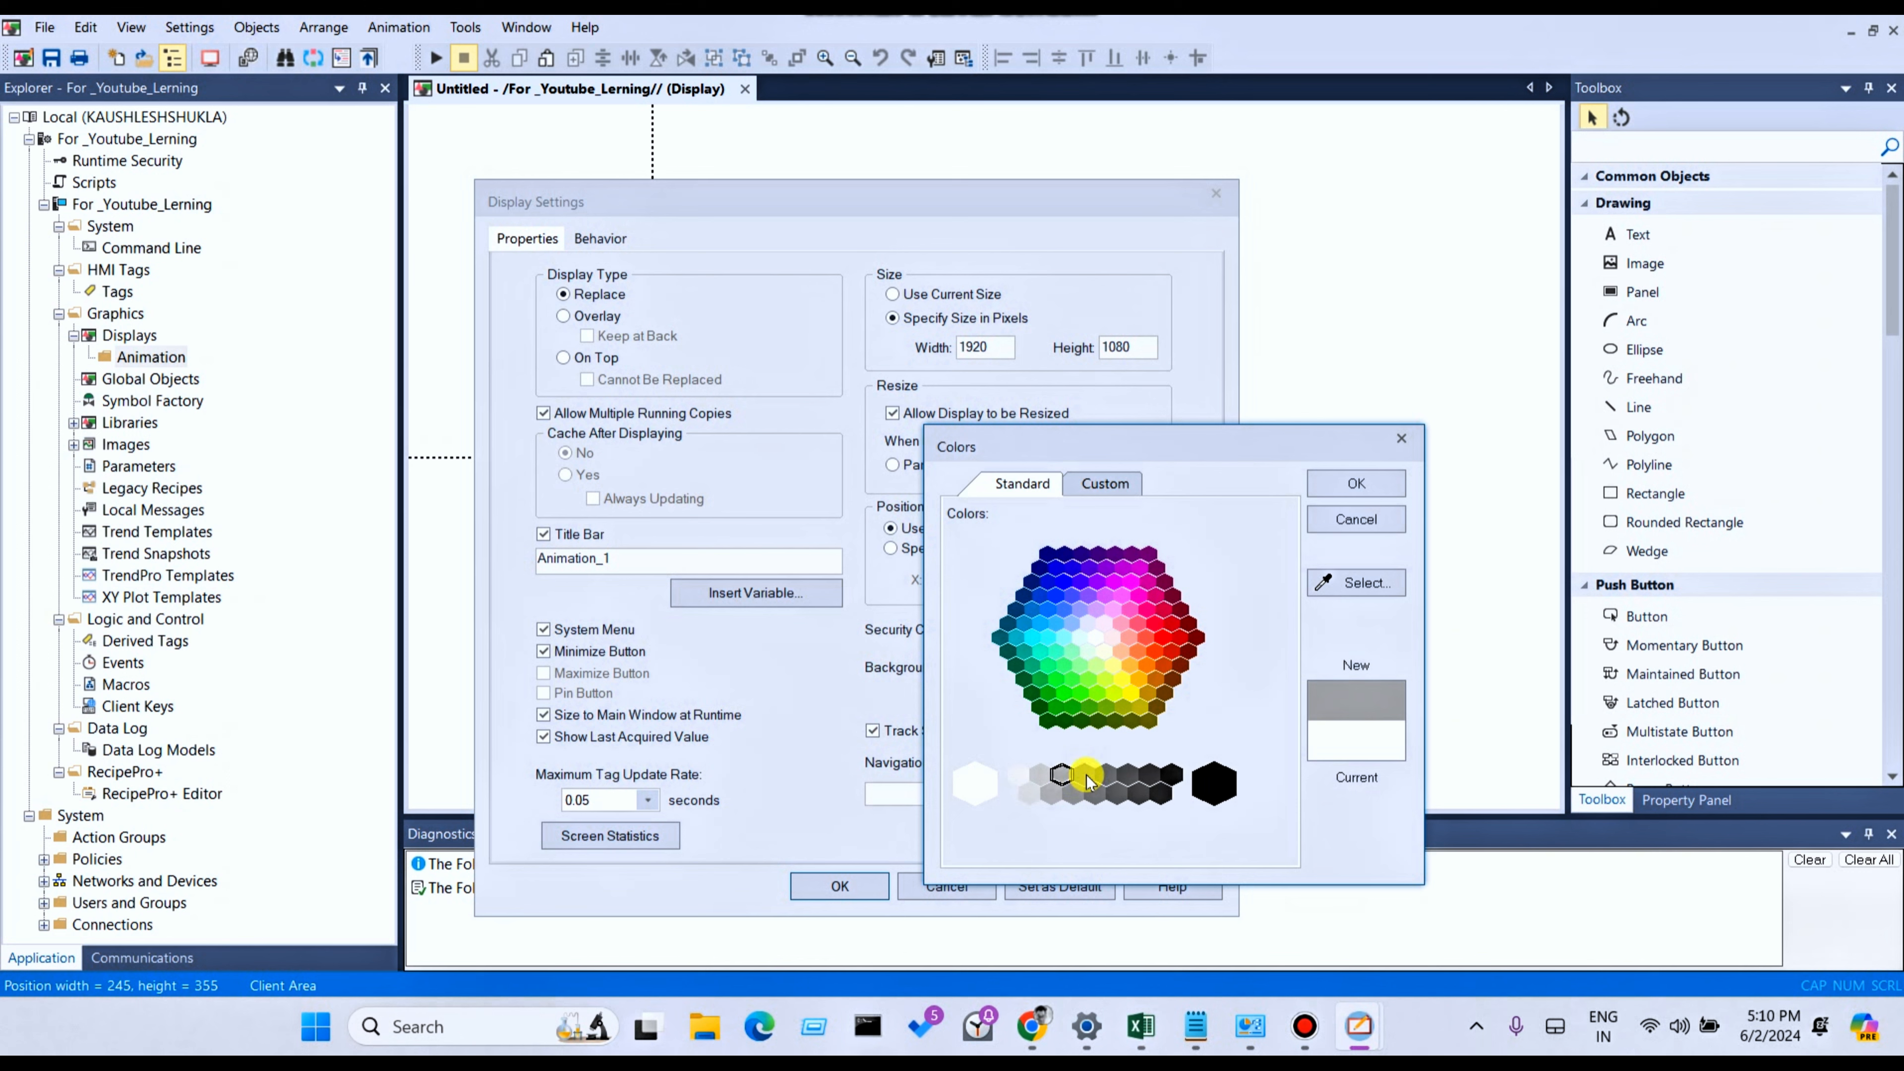
left_click(1085, 779)
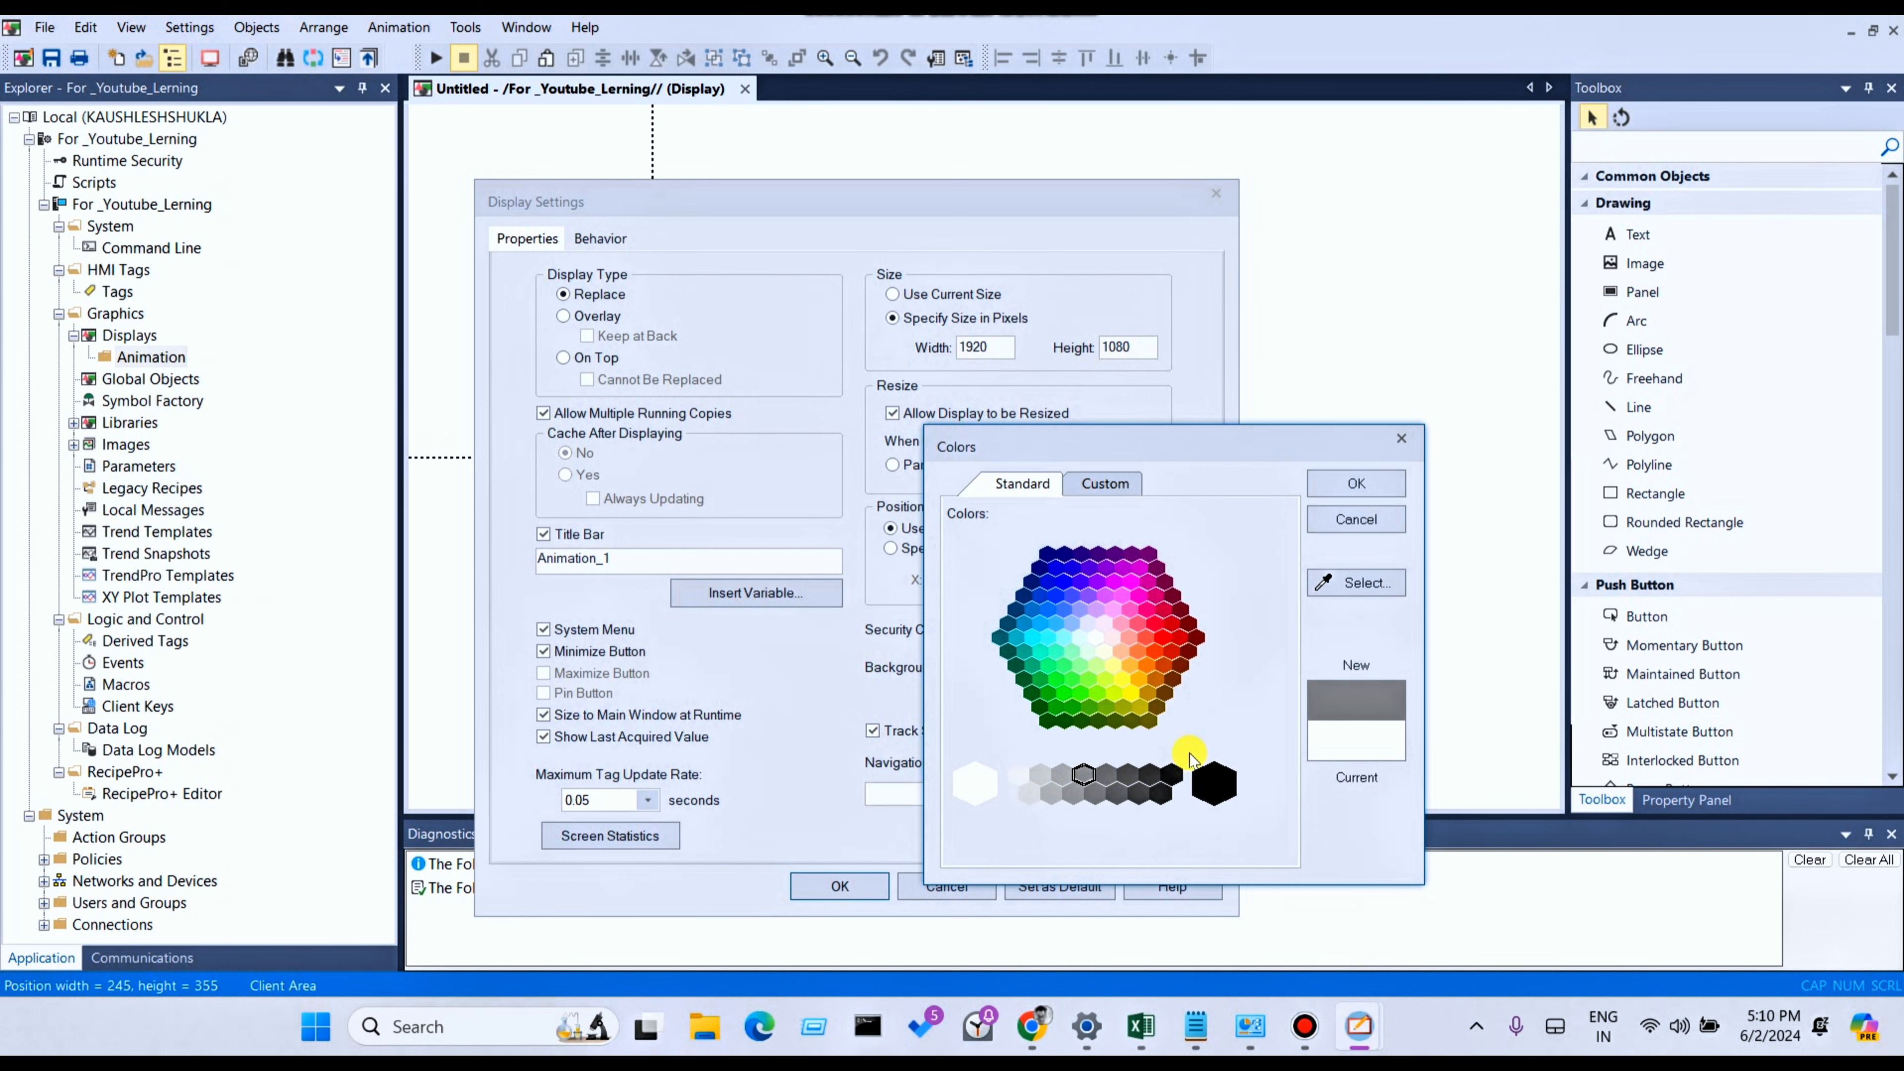
left_click(1347, 484)
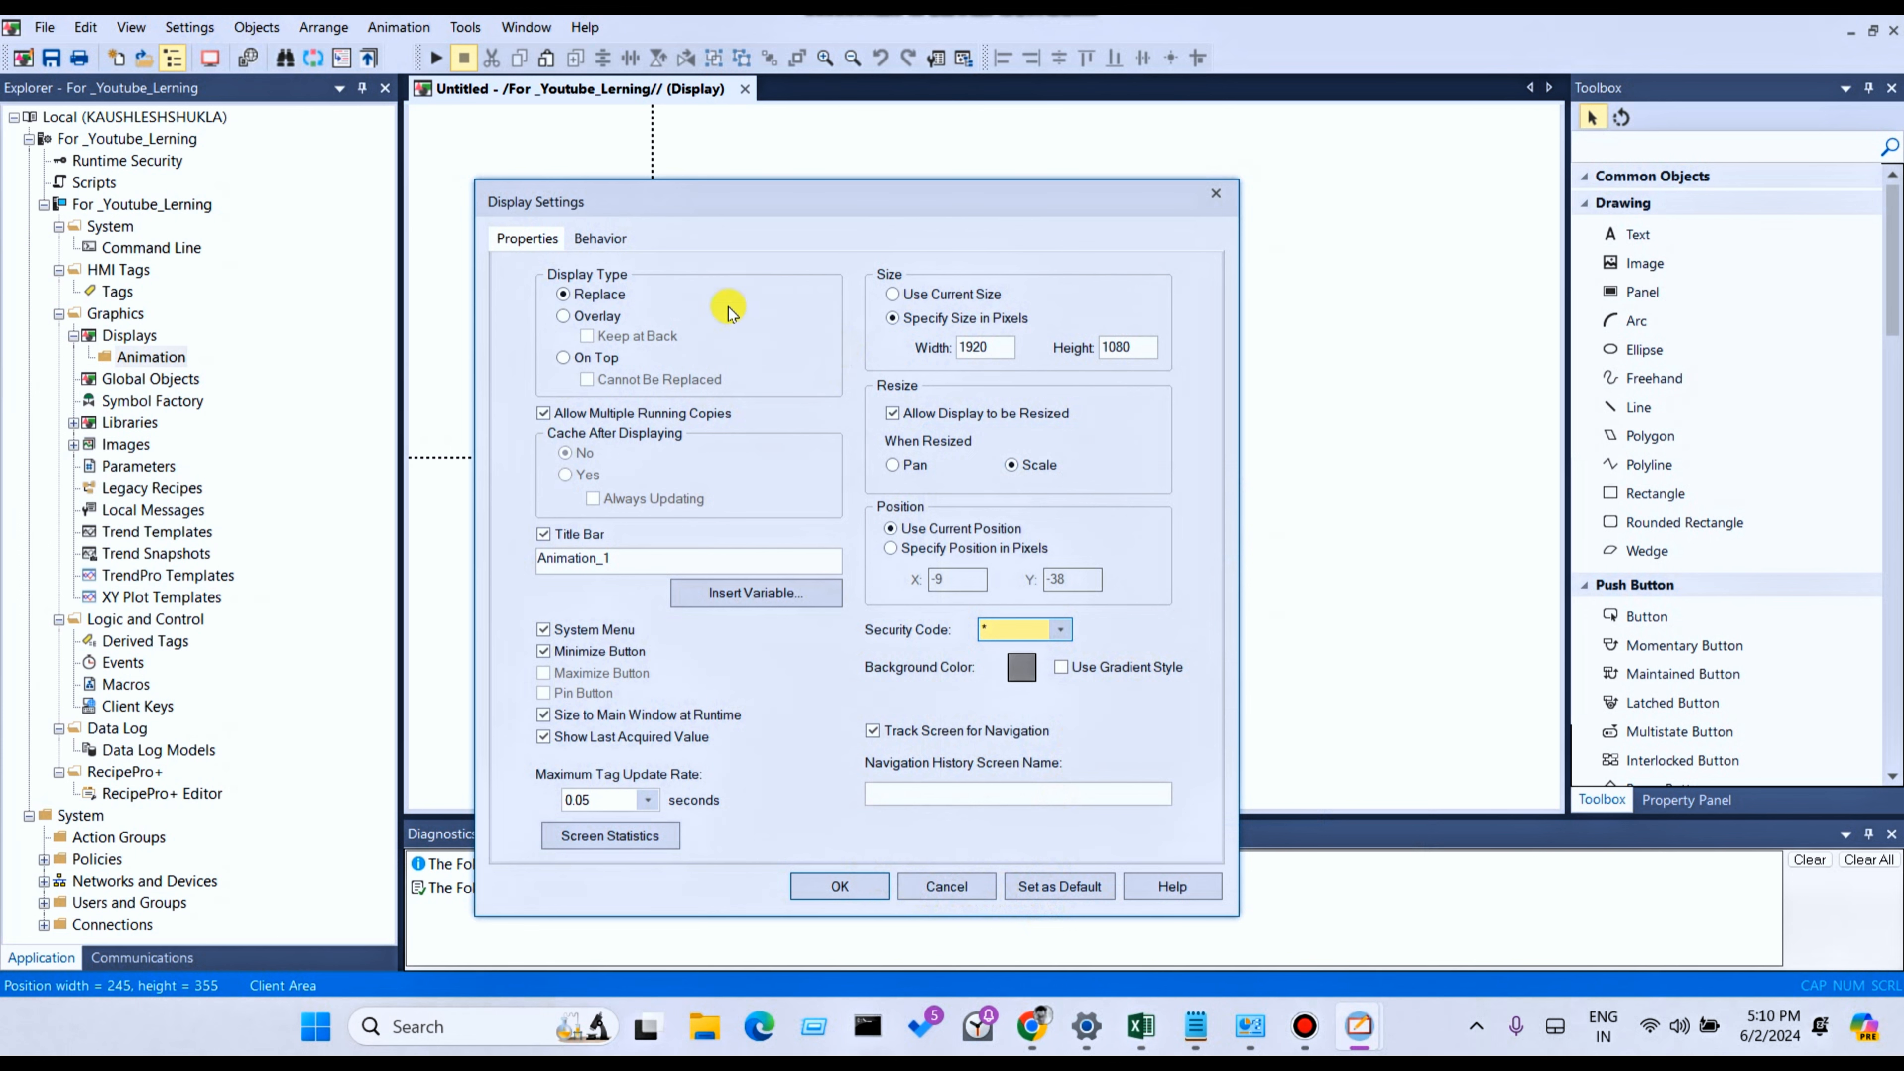
Browse the System command categories available for the display's startup command, from Tag and Database through Script.
left_click(604, 241)
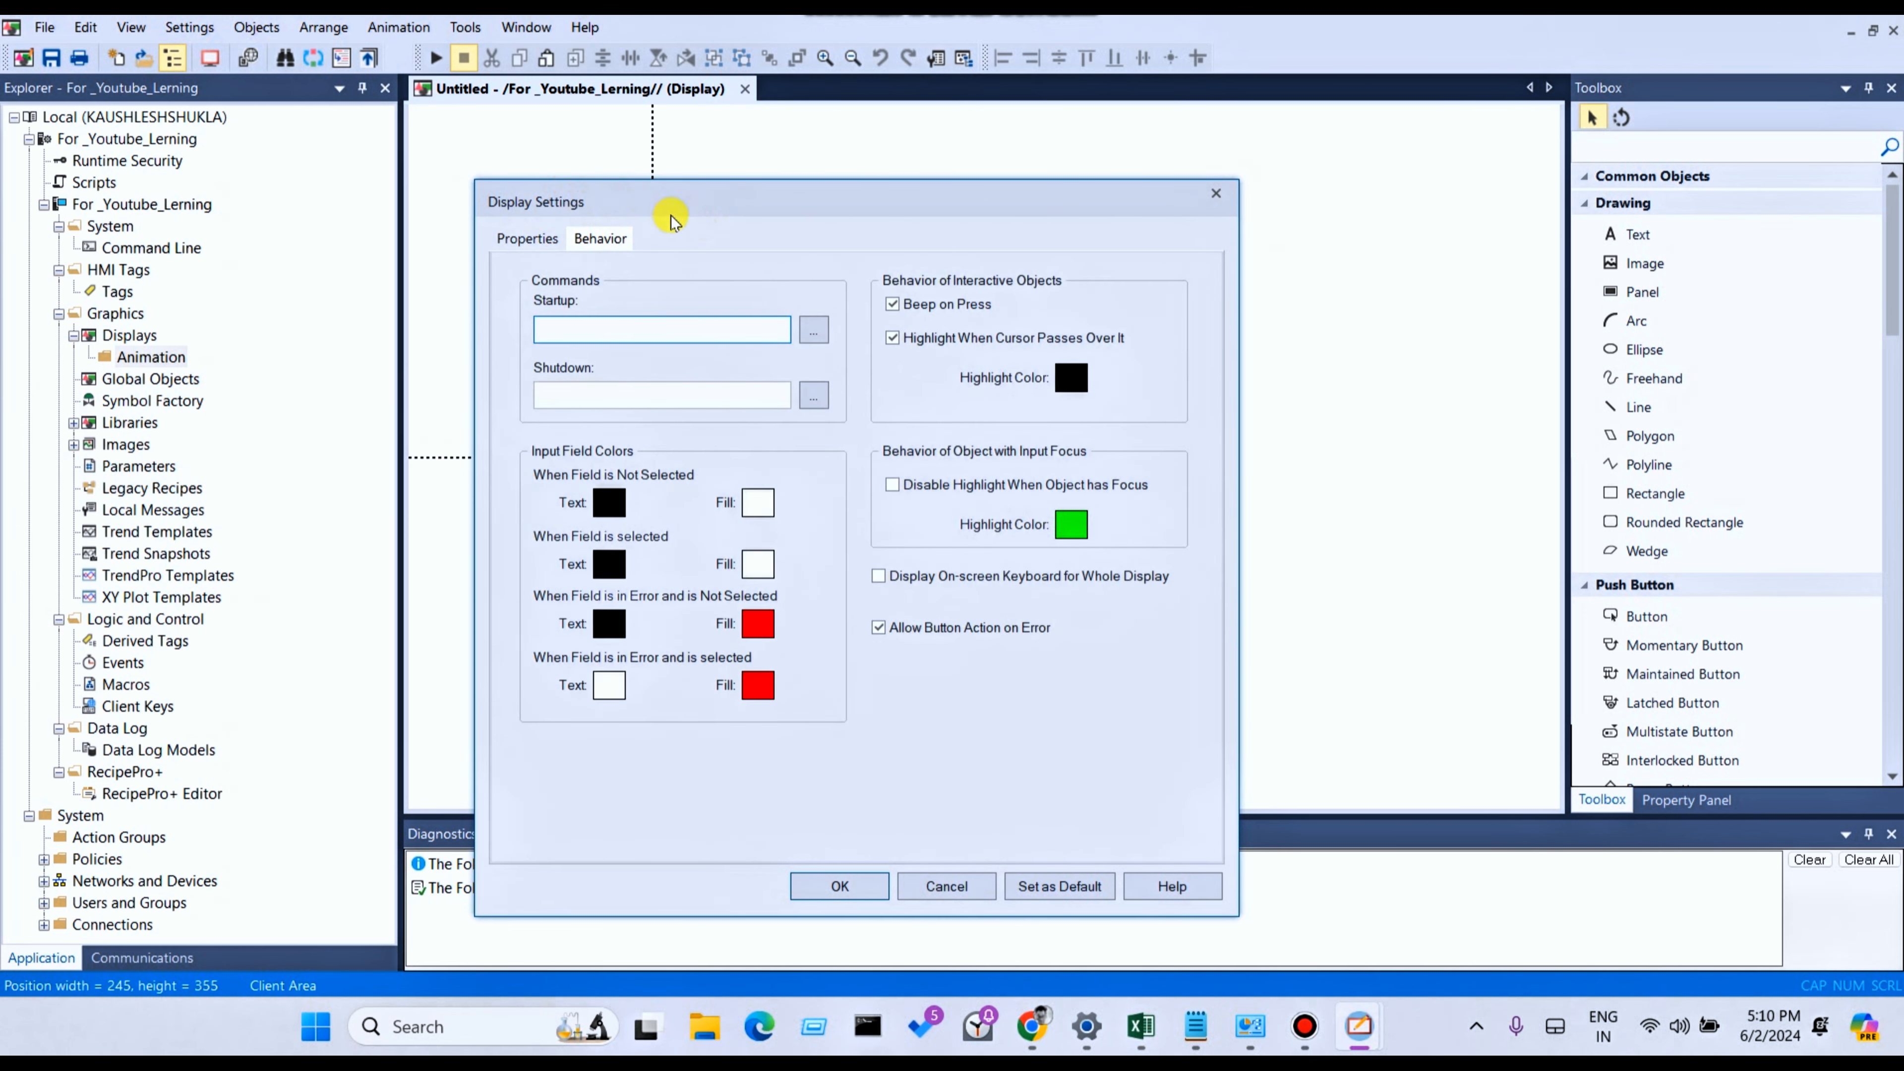
left_click_drag(673, 213, 825, 333)
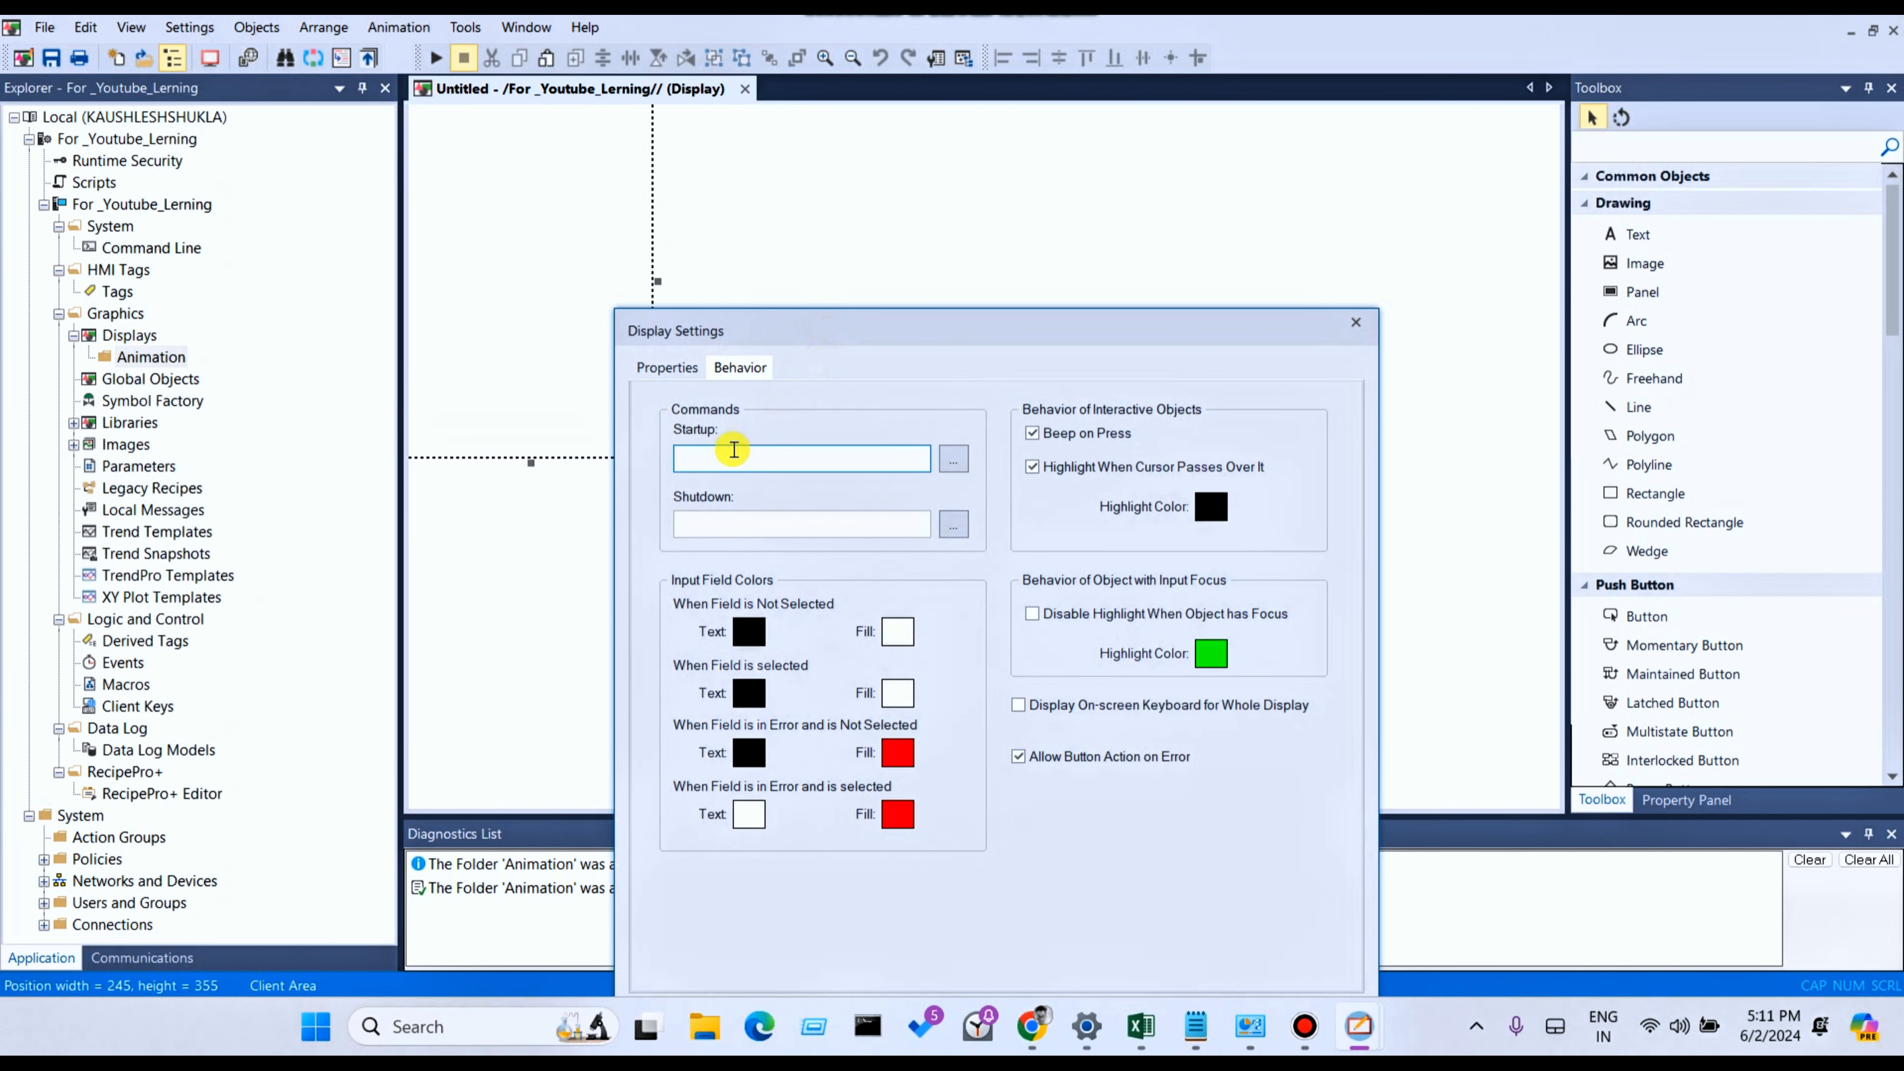
left_click(953, 461)
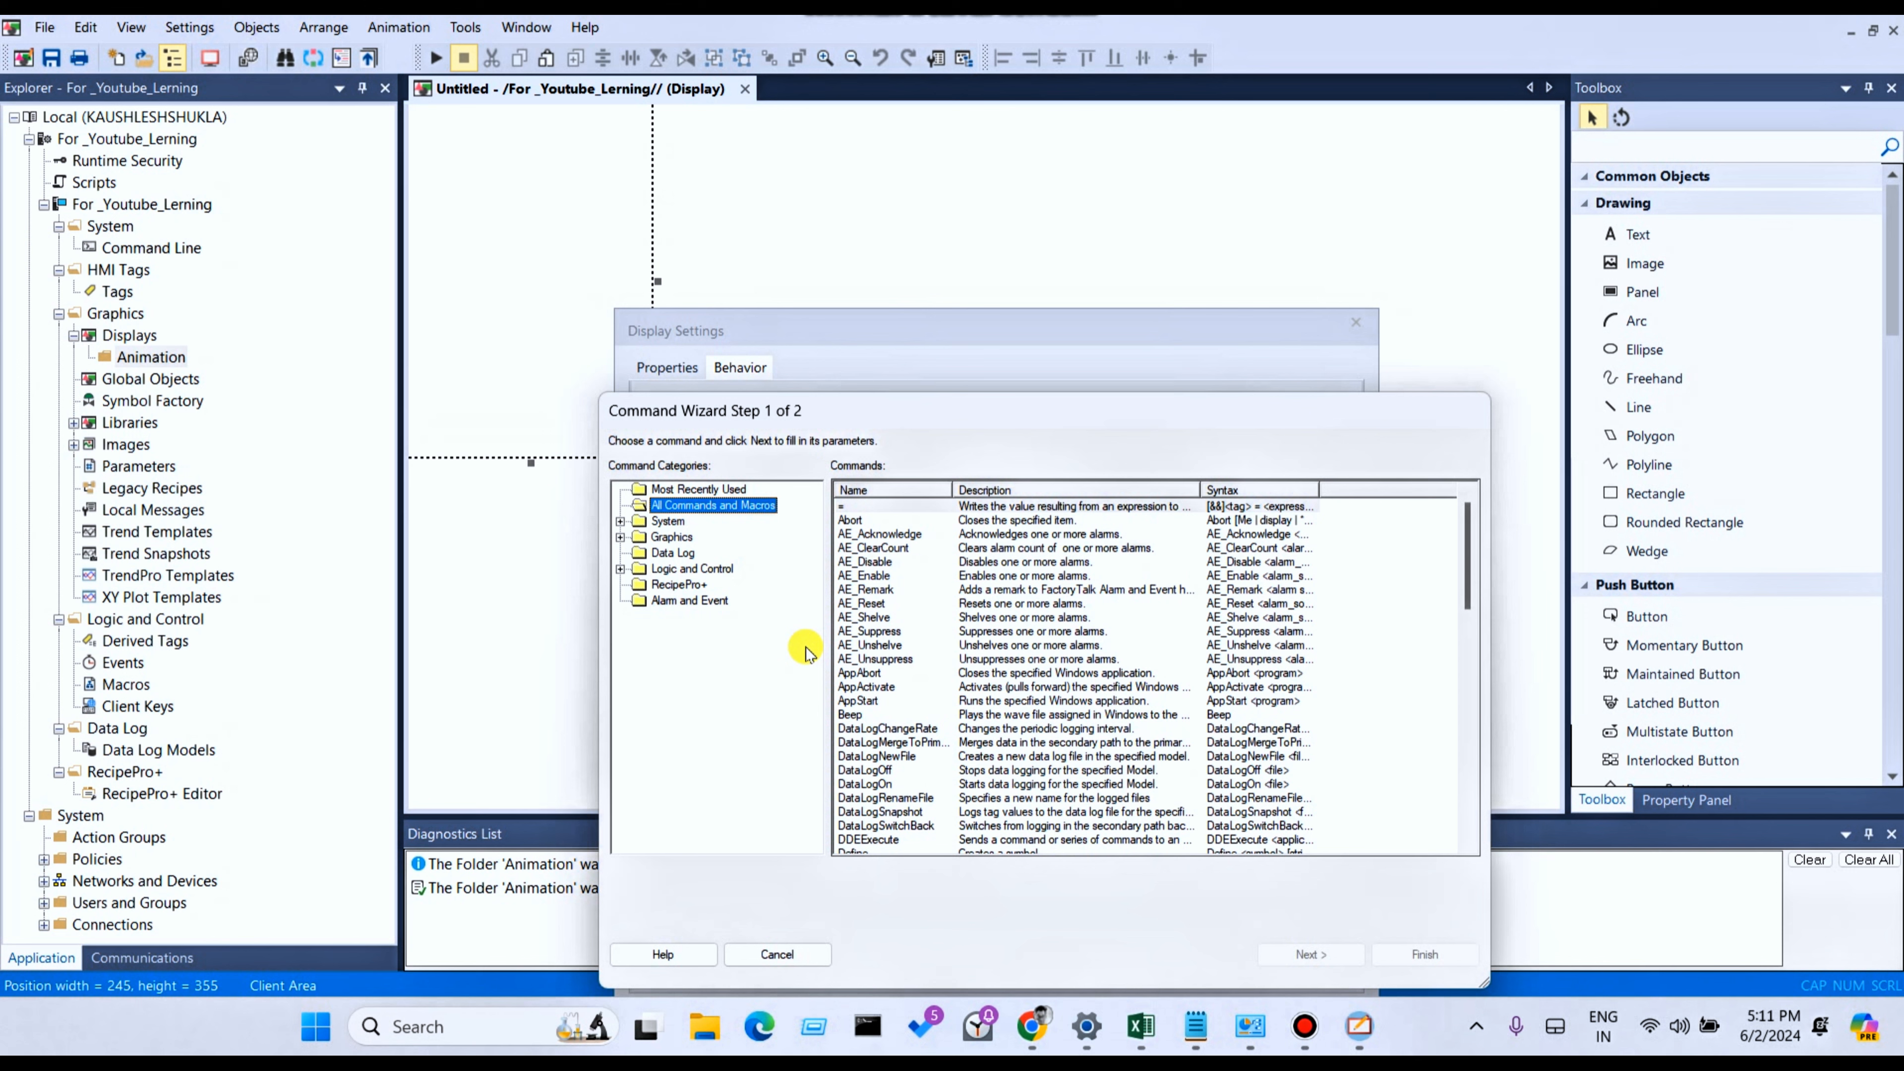
left_click(663, 525)
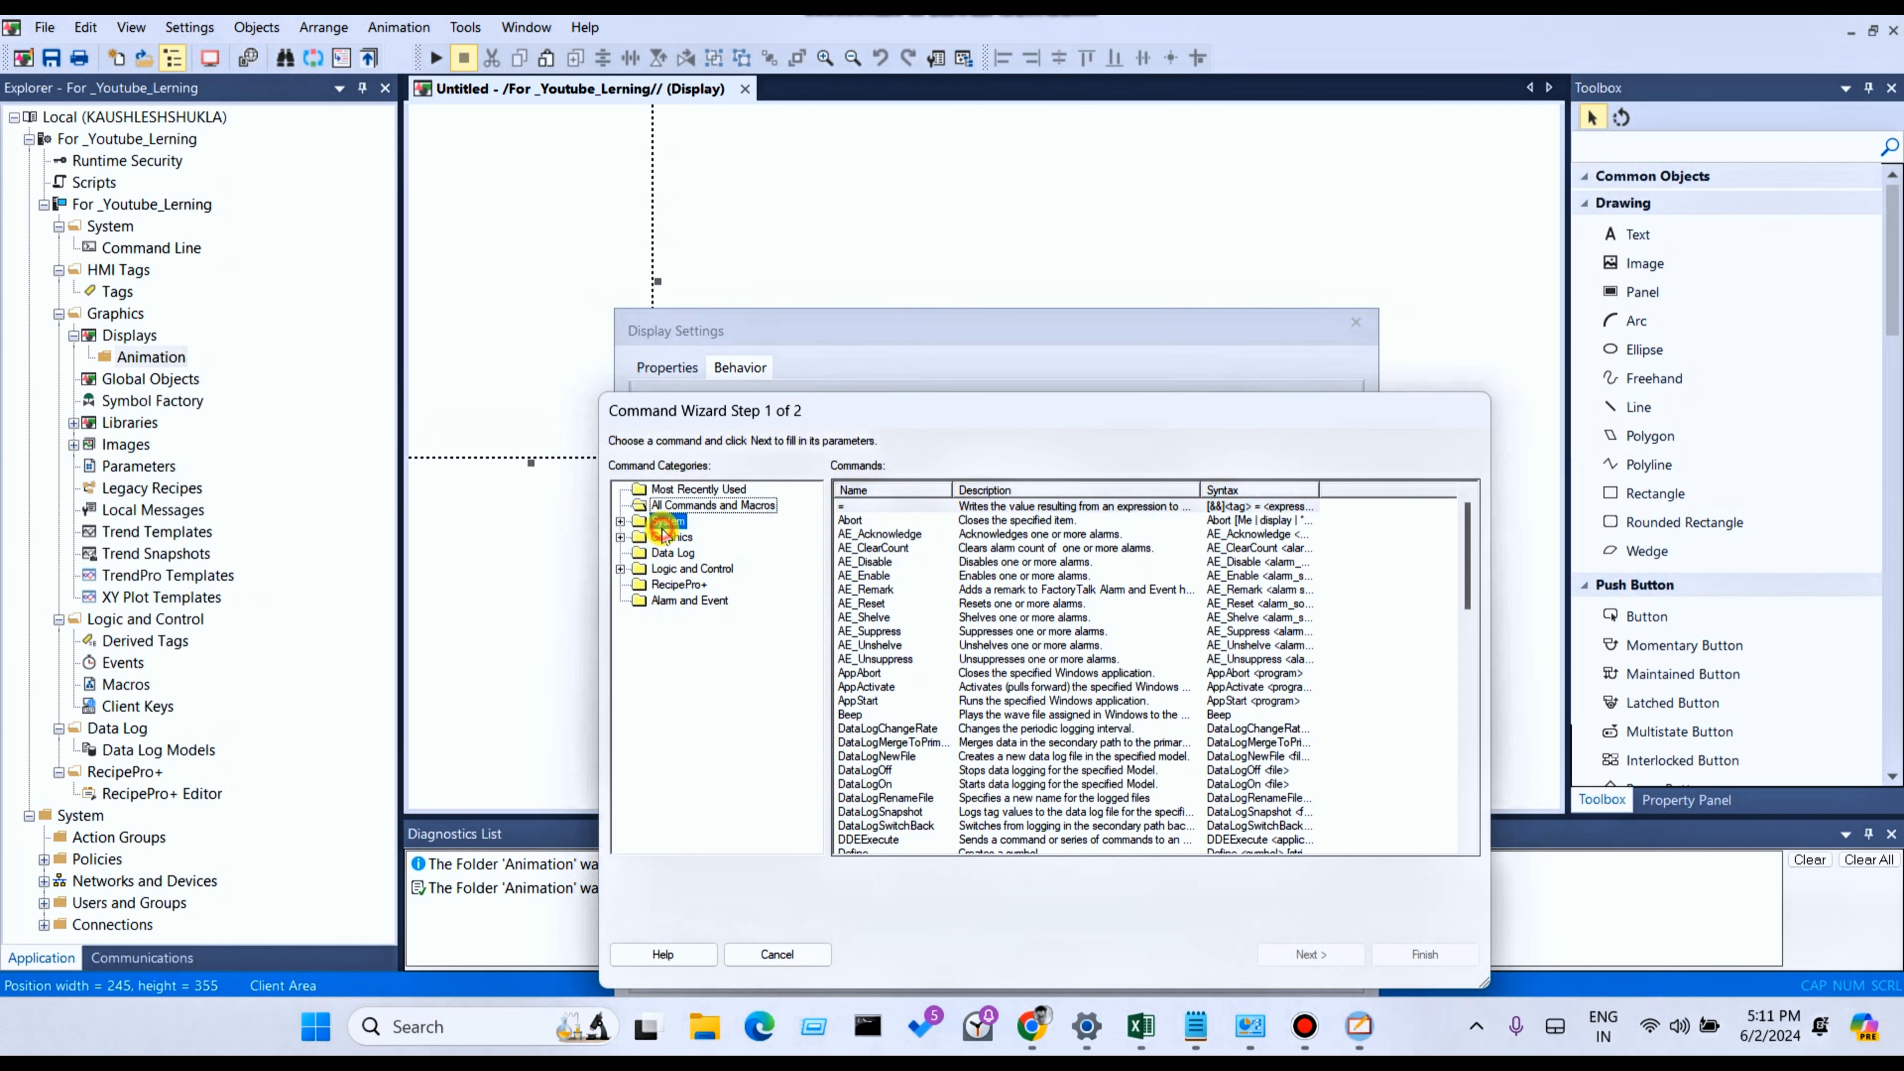
left_click(621, 522)
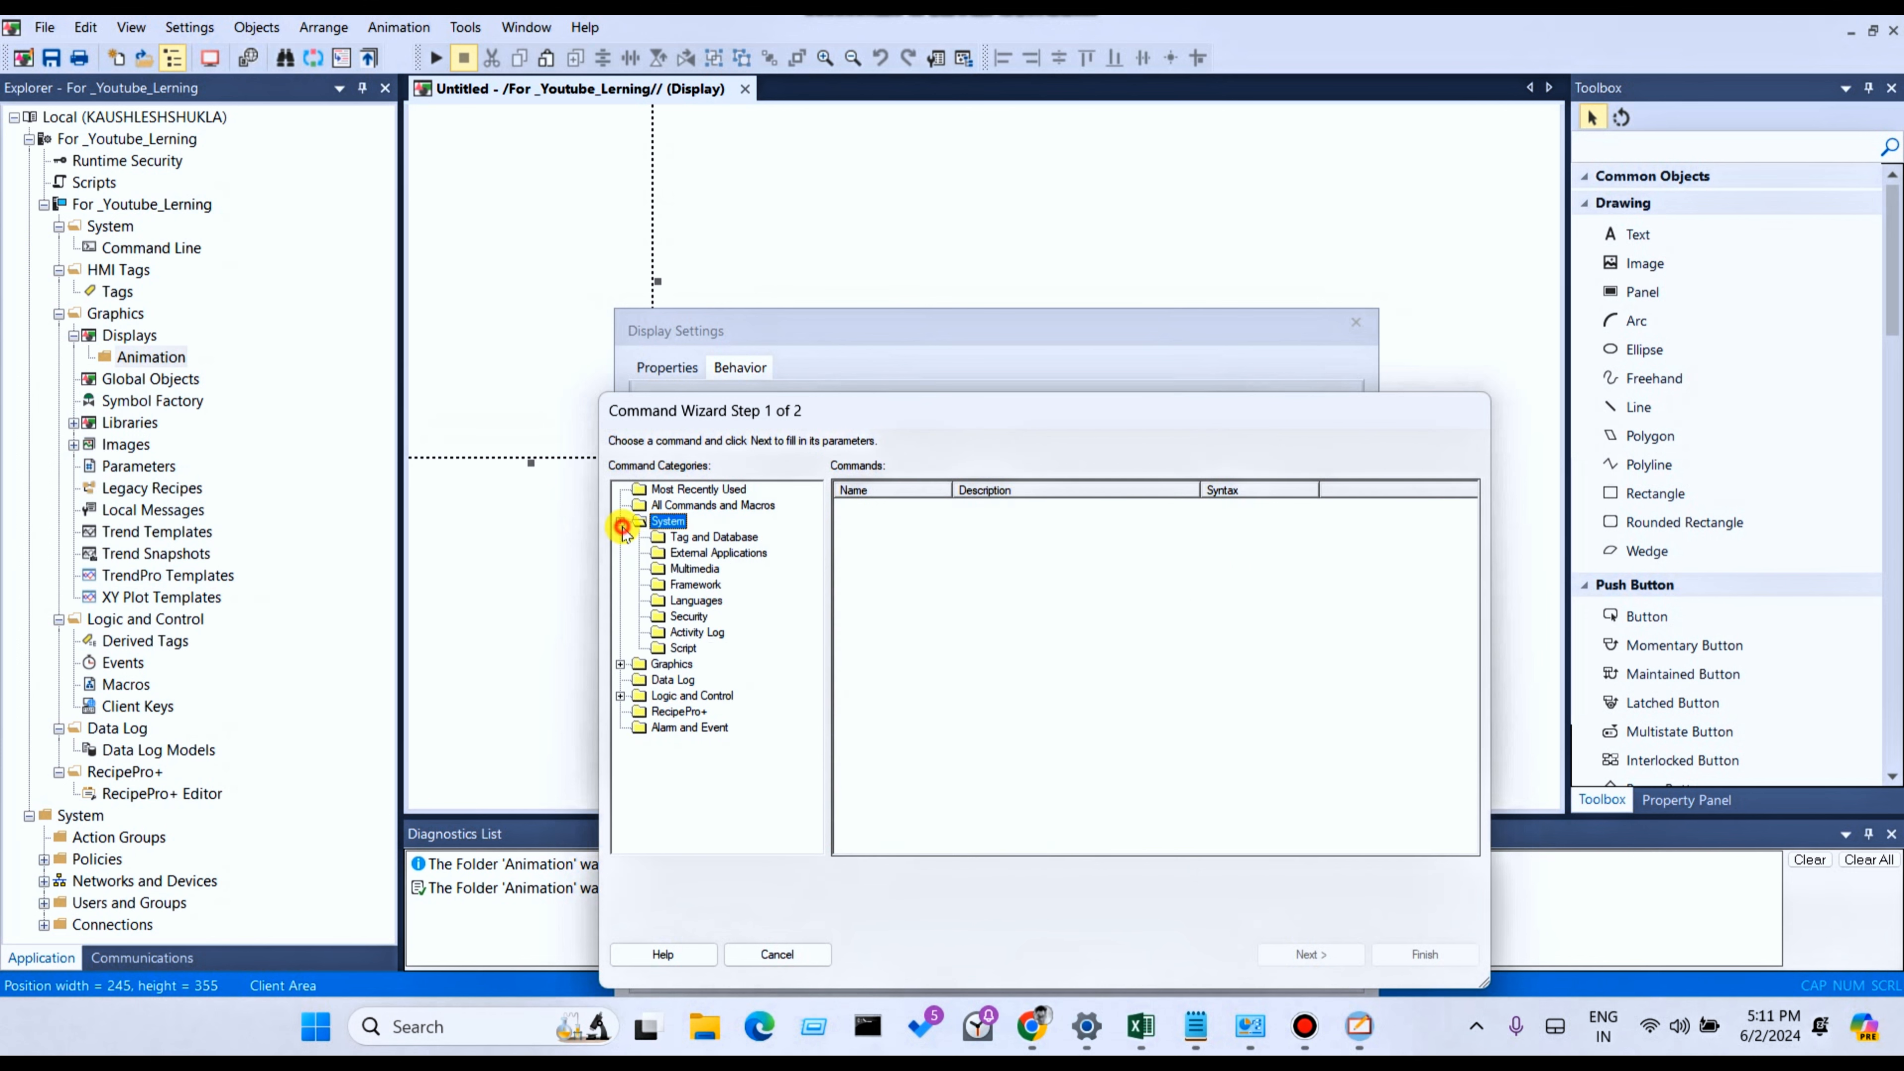
left_click(679, 540)
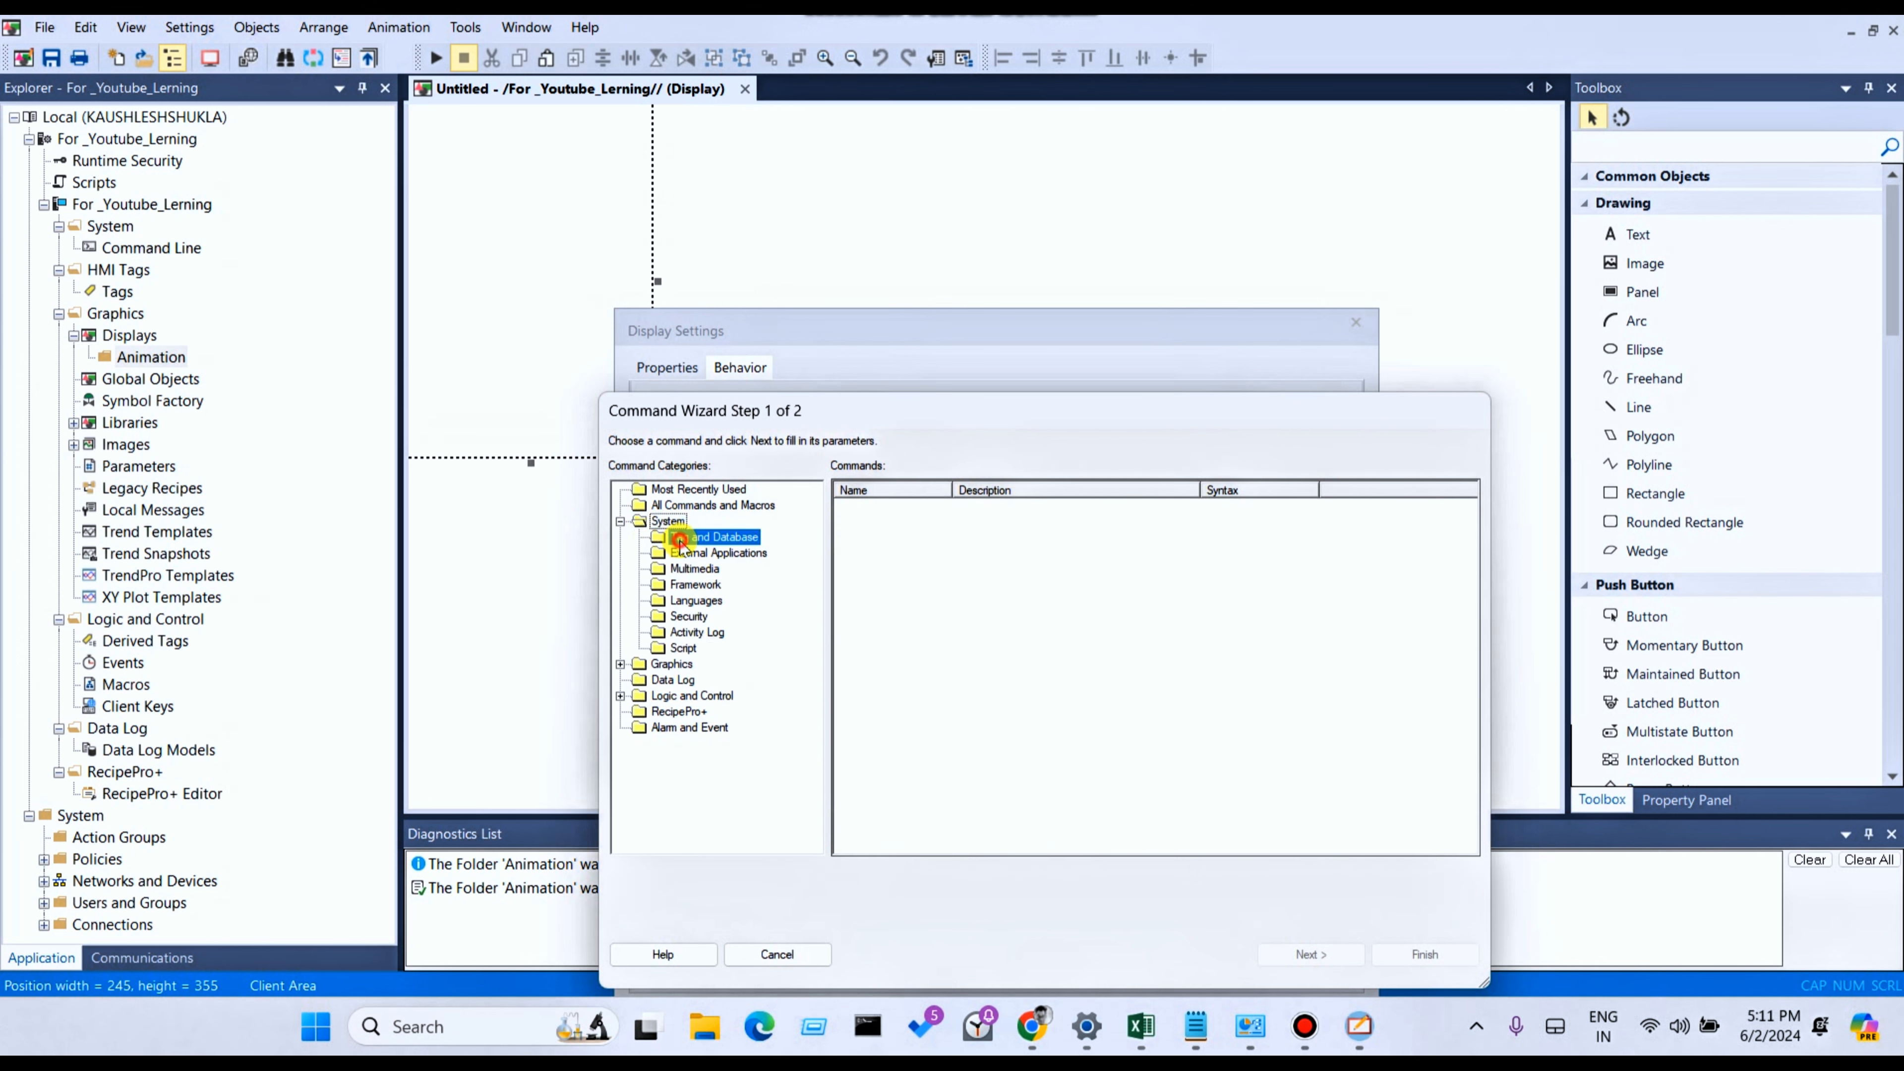
left_click(688, 584)
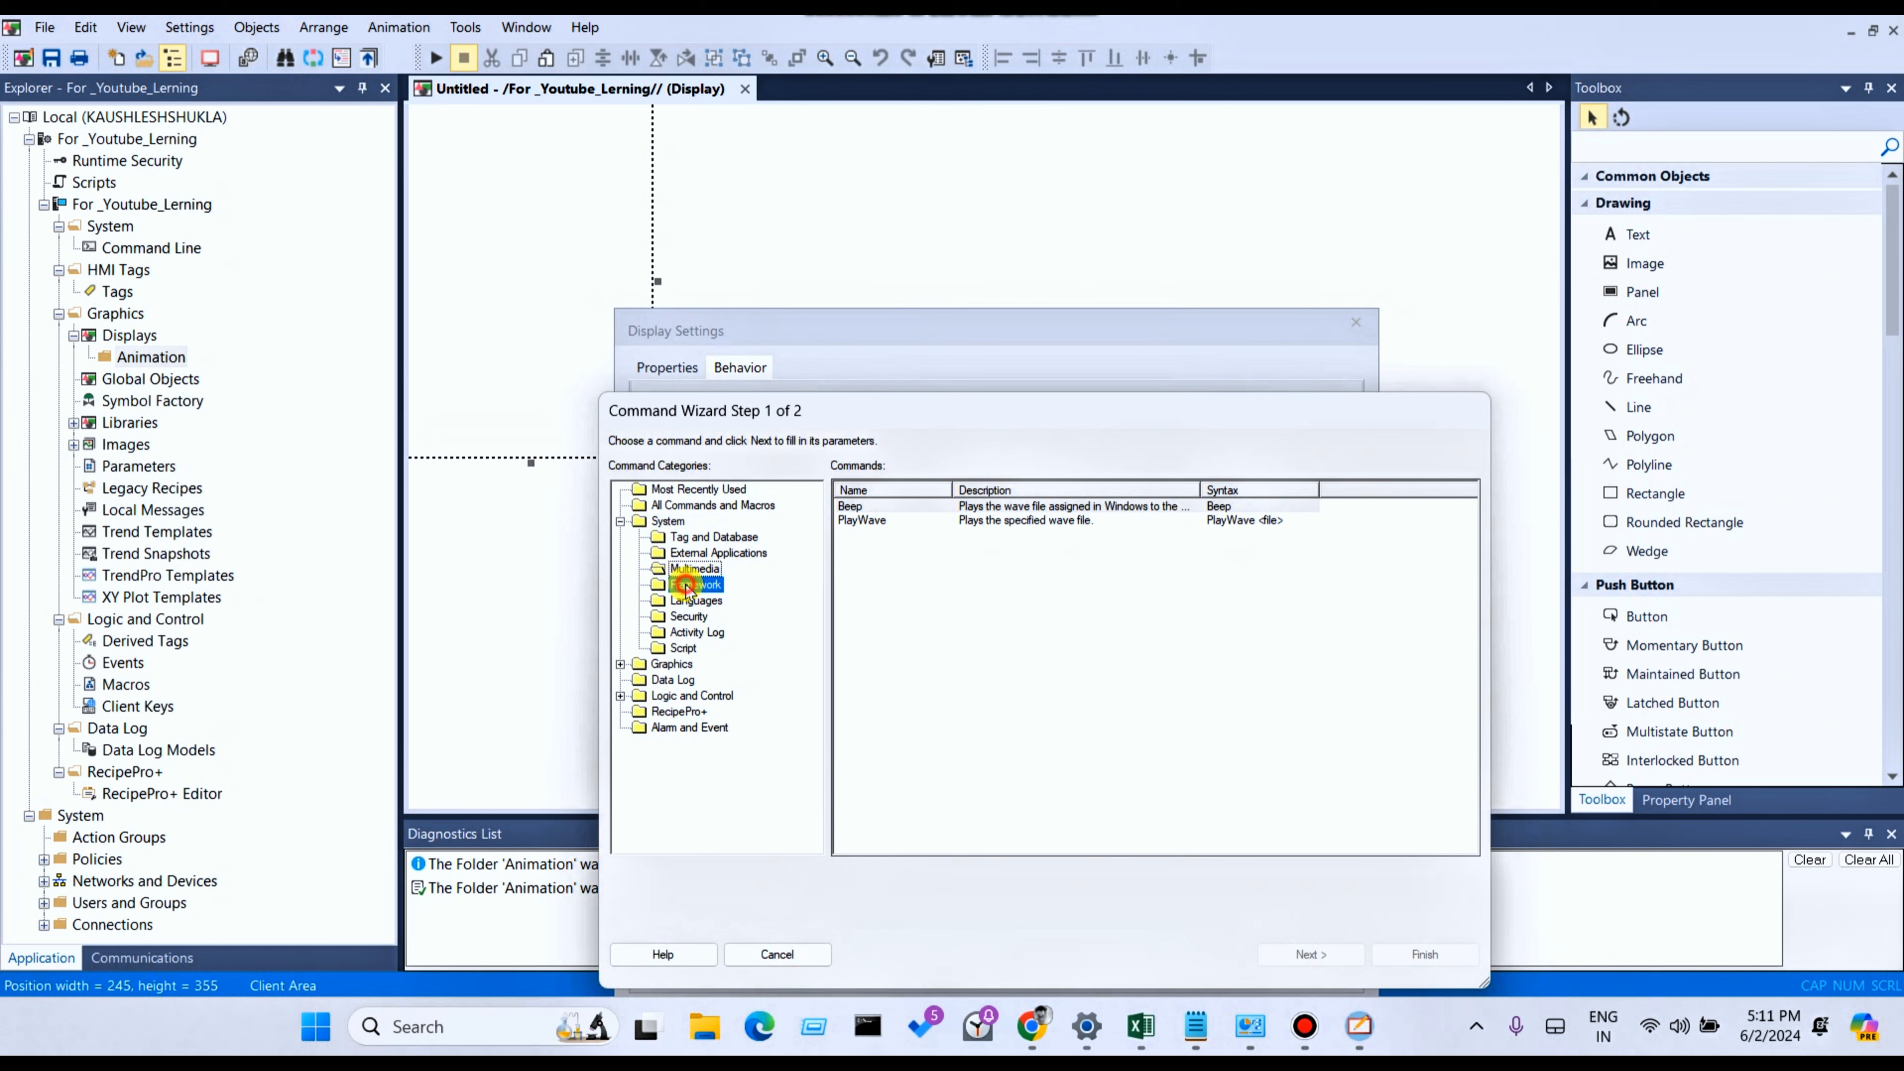
left_click(684, 603)
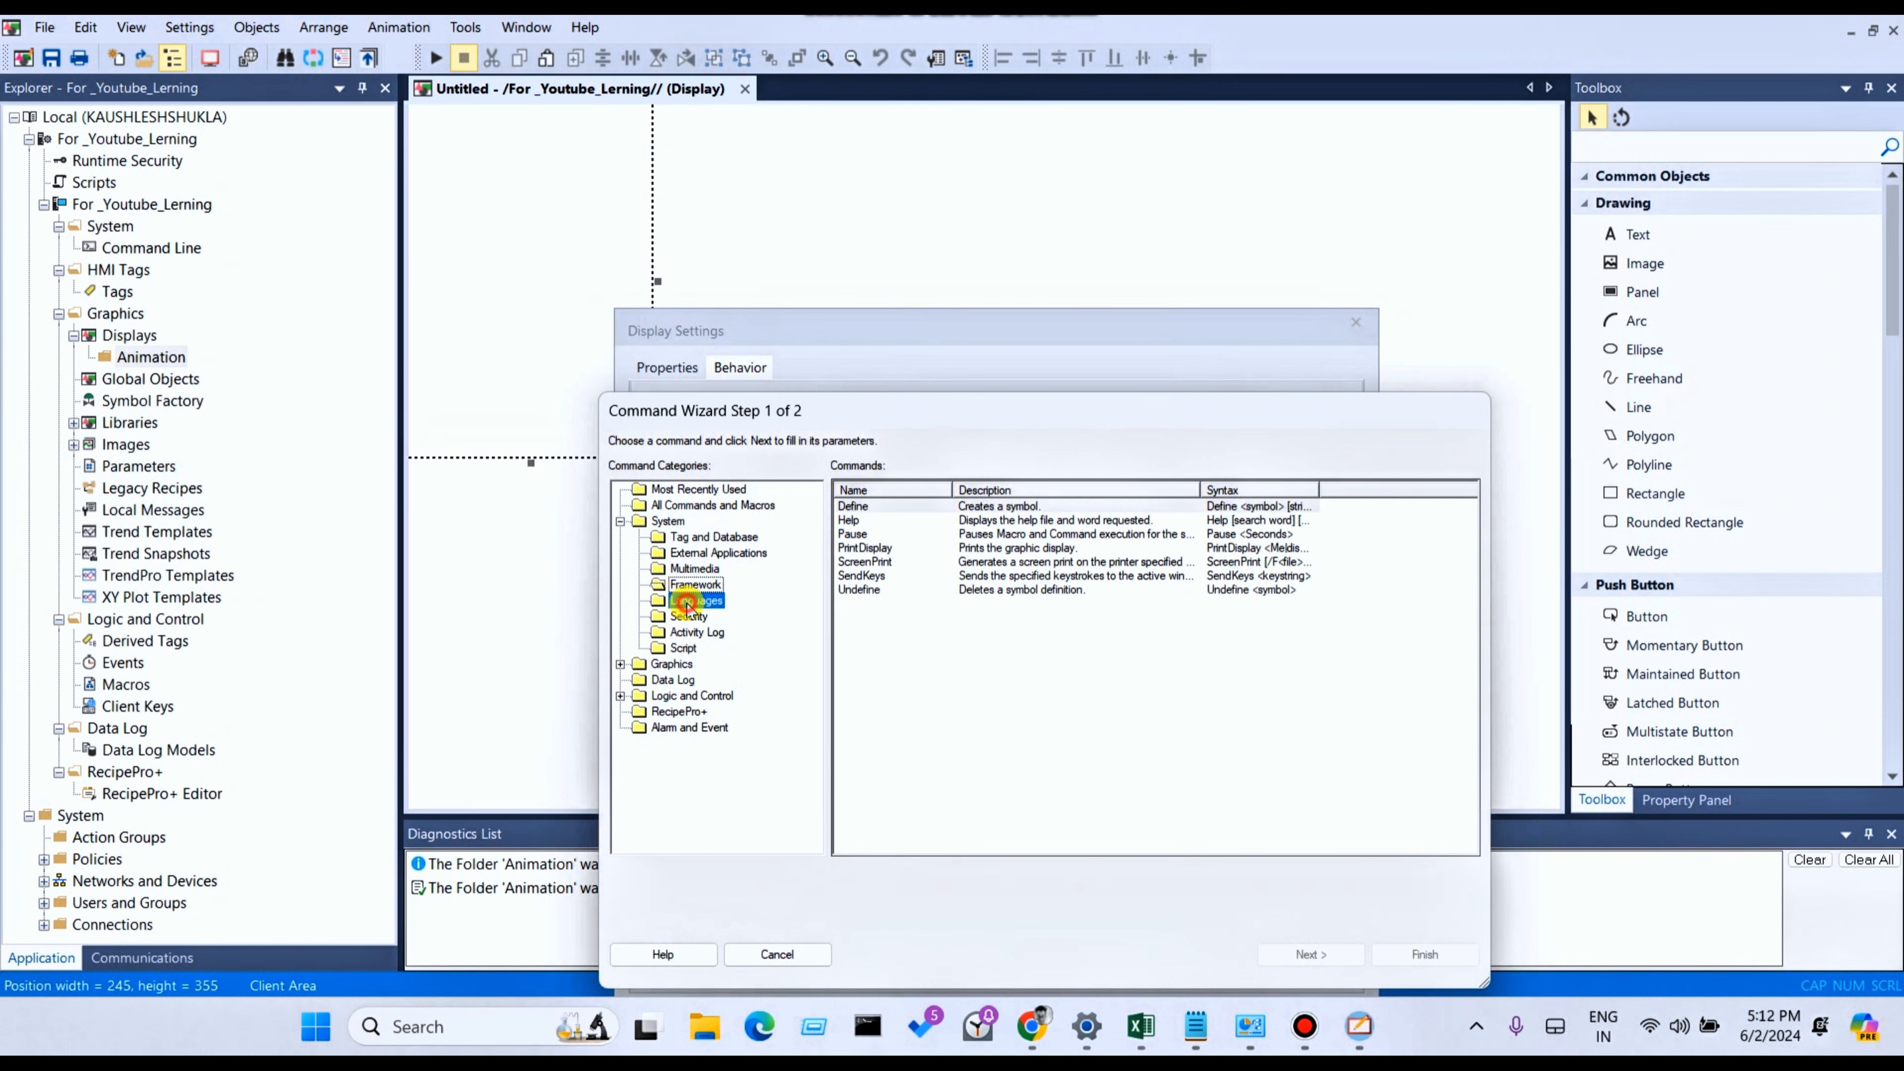
left_click(686, 618)
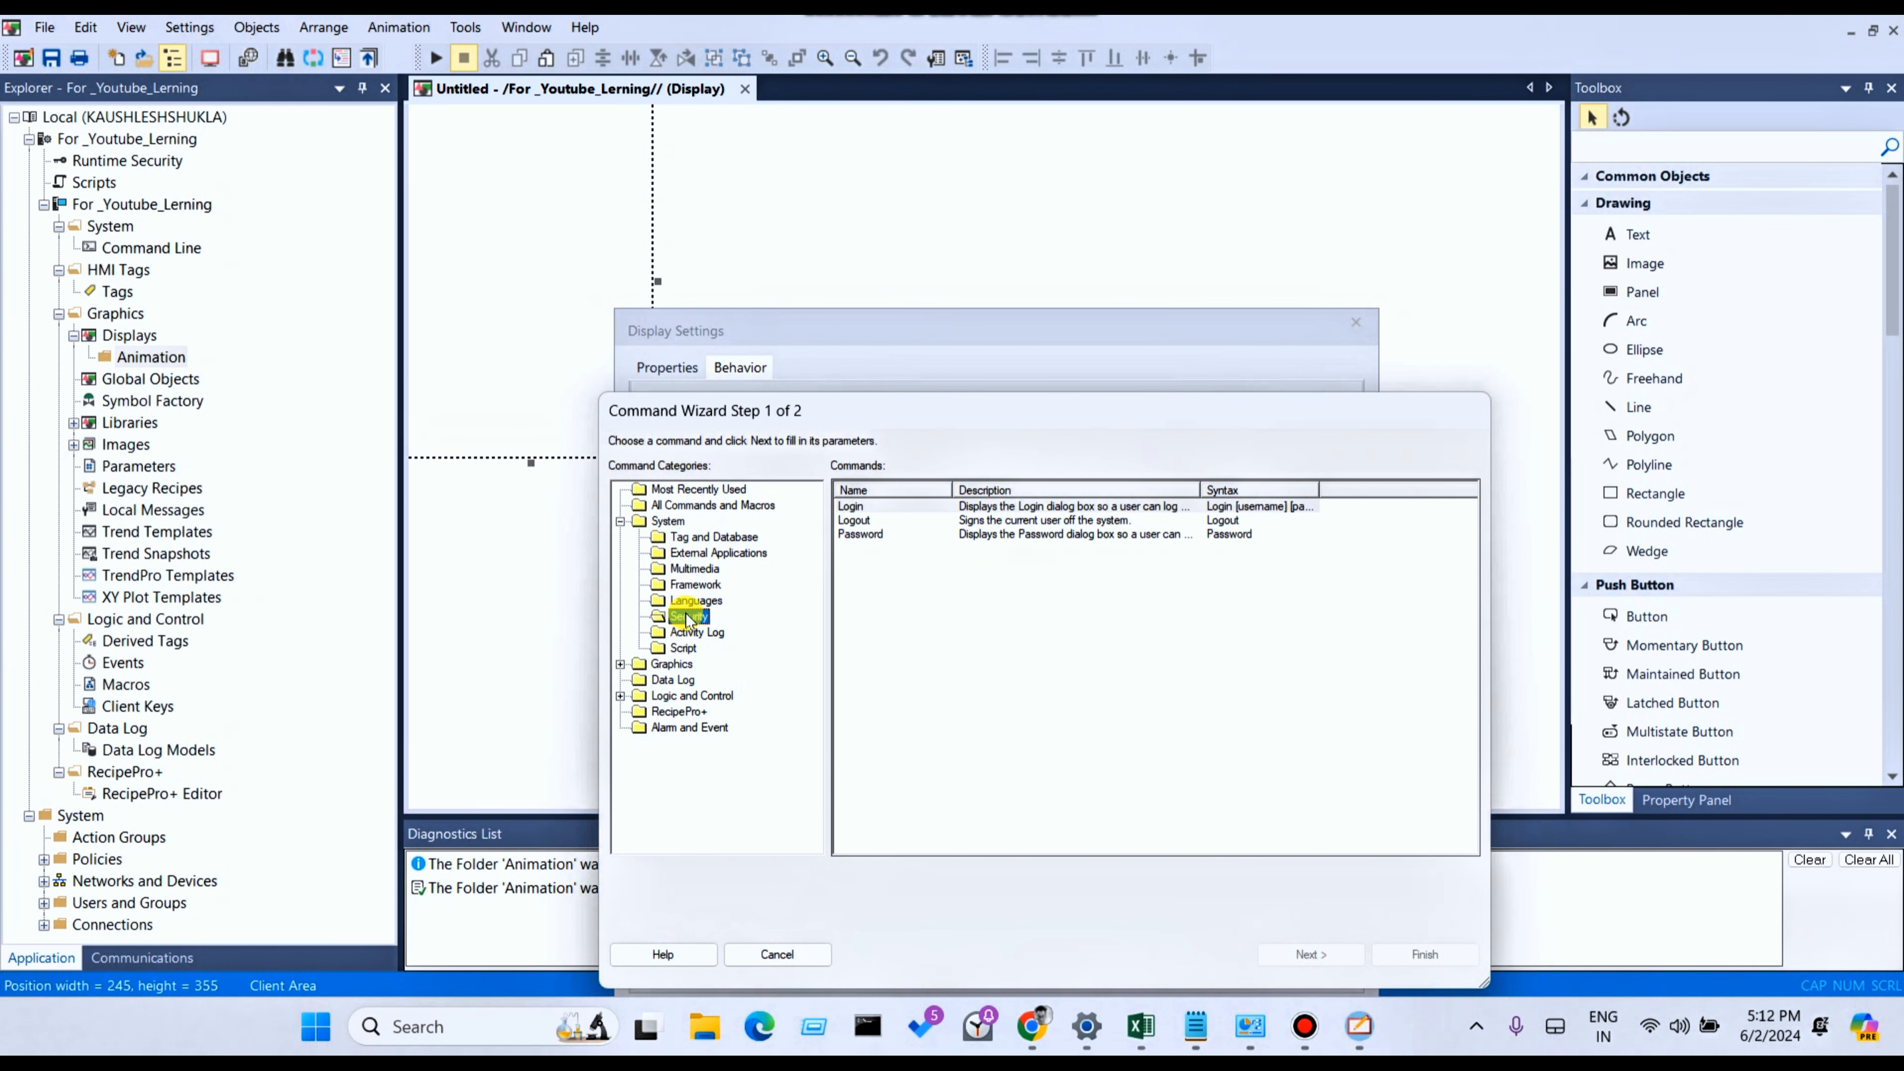
left_click(687, 634)
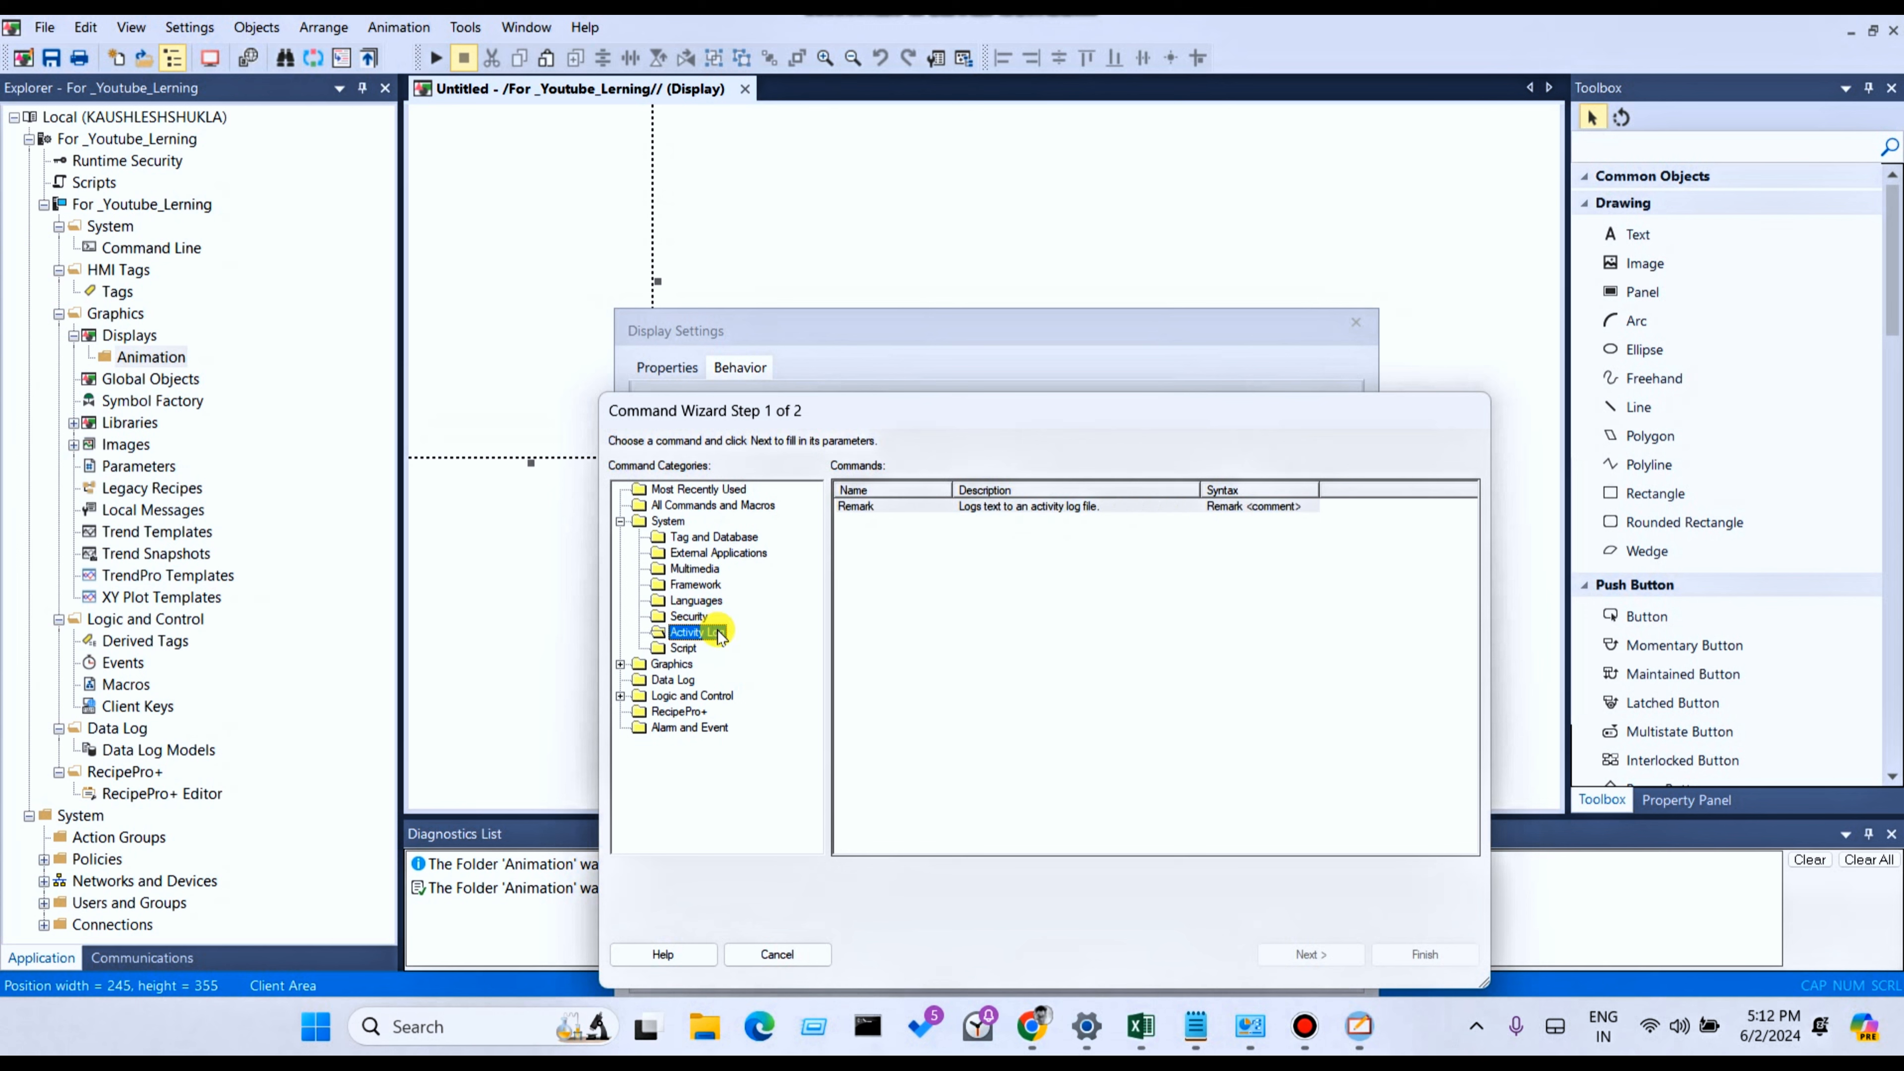
left_click(683, 650)
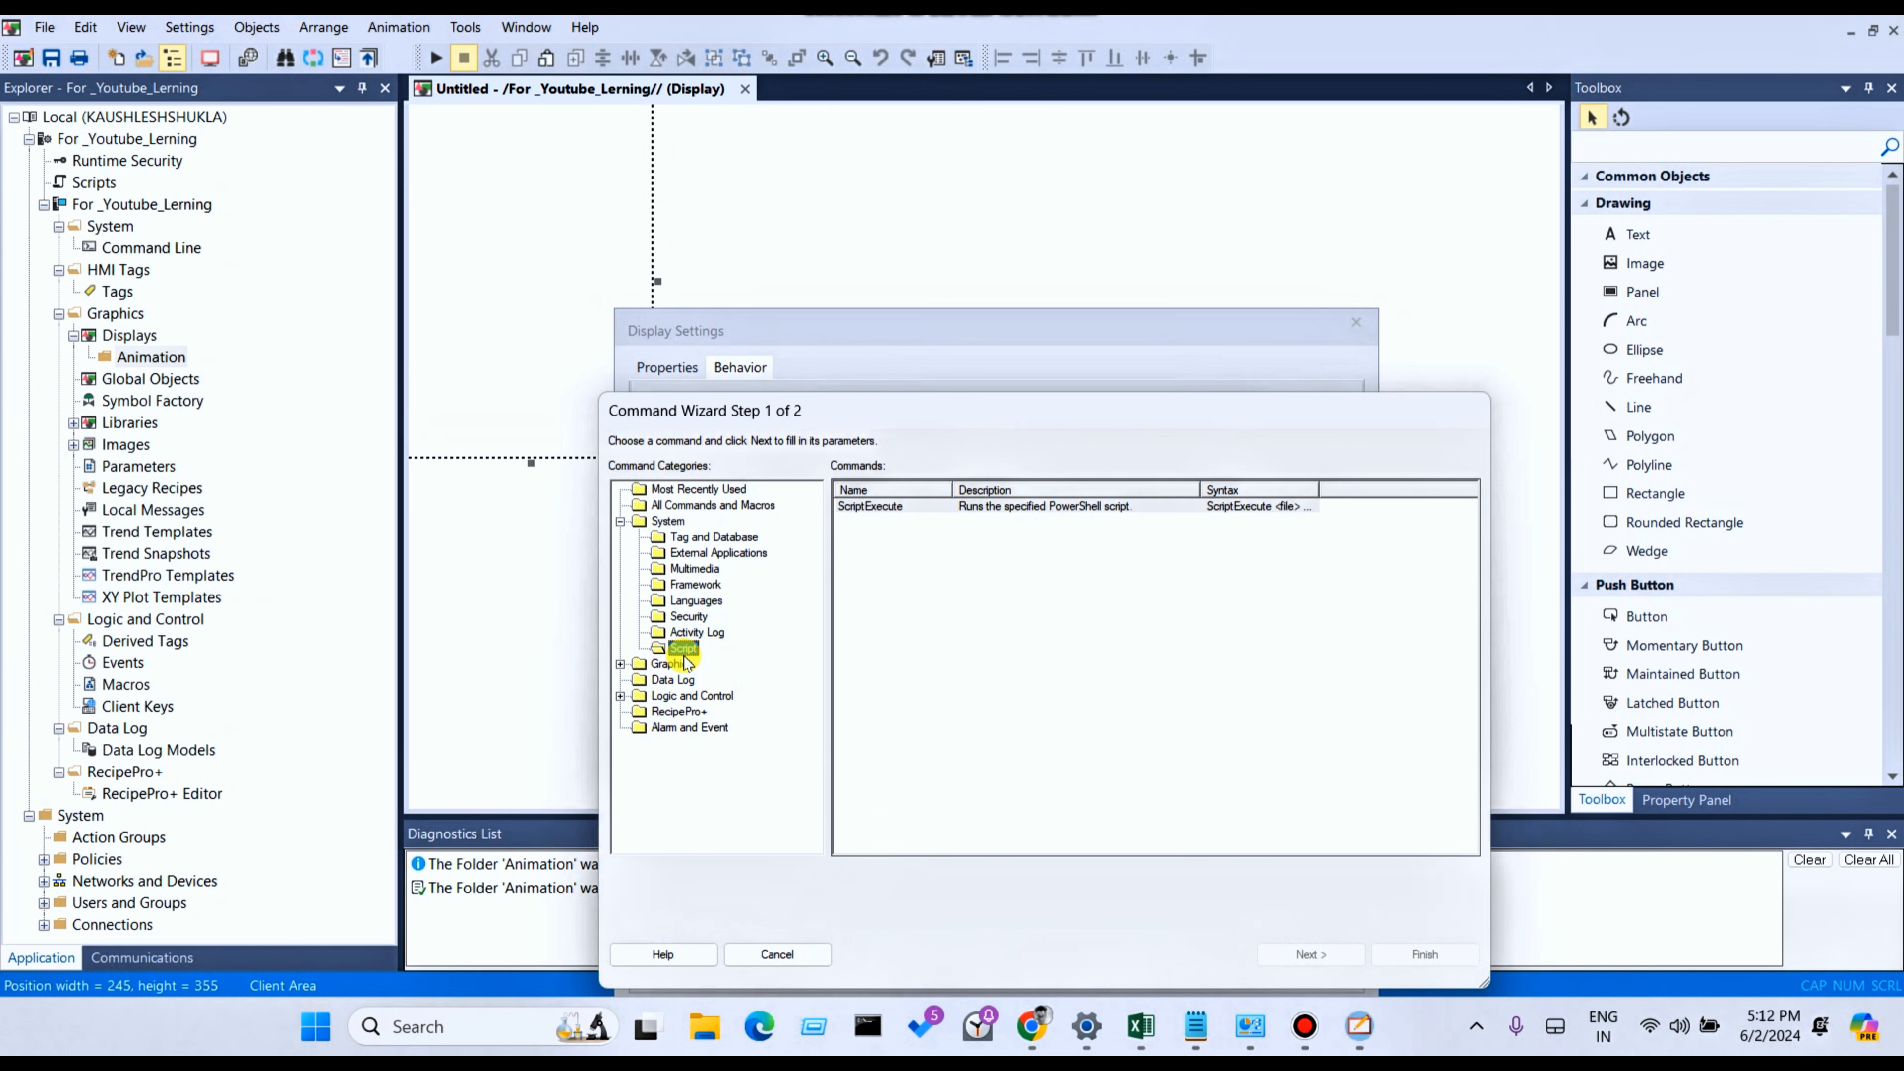
Examine the commands under Graphics, including Navigation, Cache, Object Methods and Cursor Movement, as well as the Data Log commands.
left_click(675, 664)
left_click(619, 664)
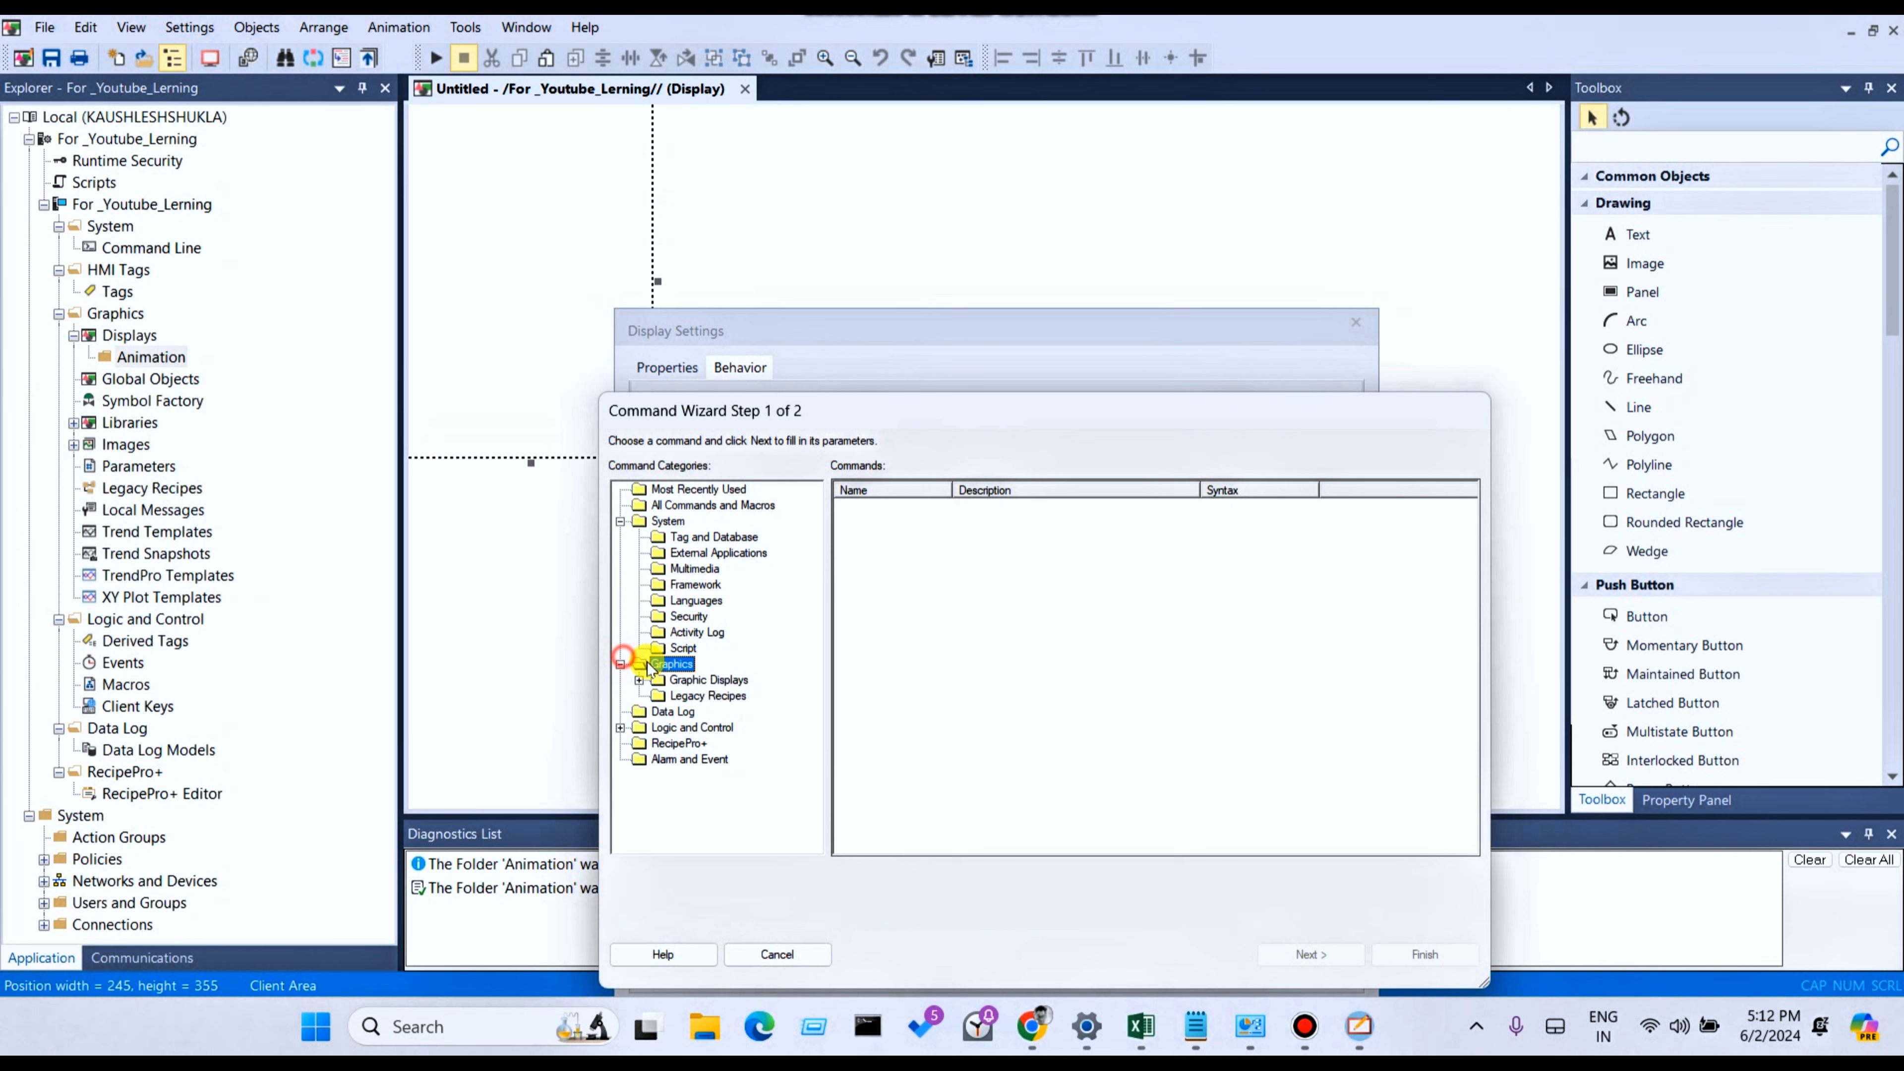
left_click(678, 680)
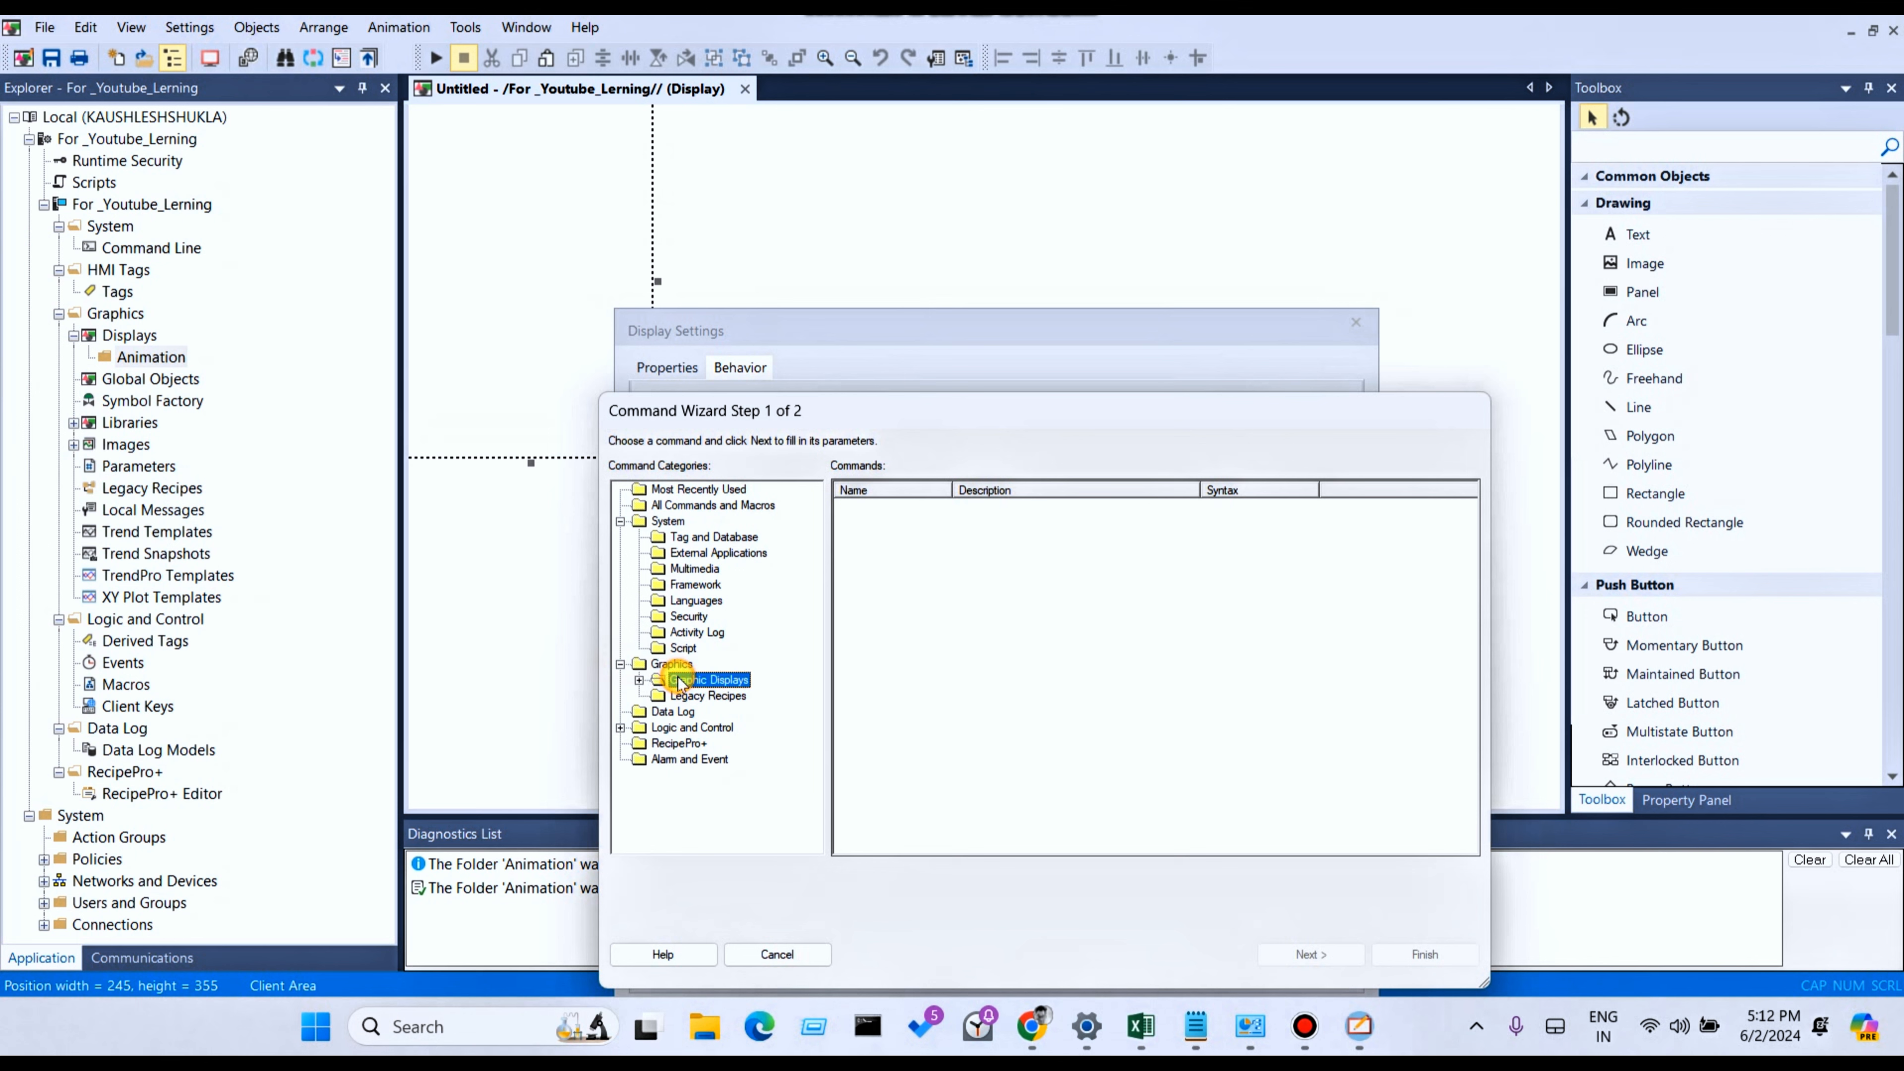
left_click(640, 680)
left_click(710, 695)
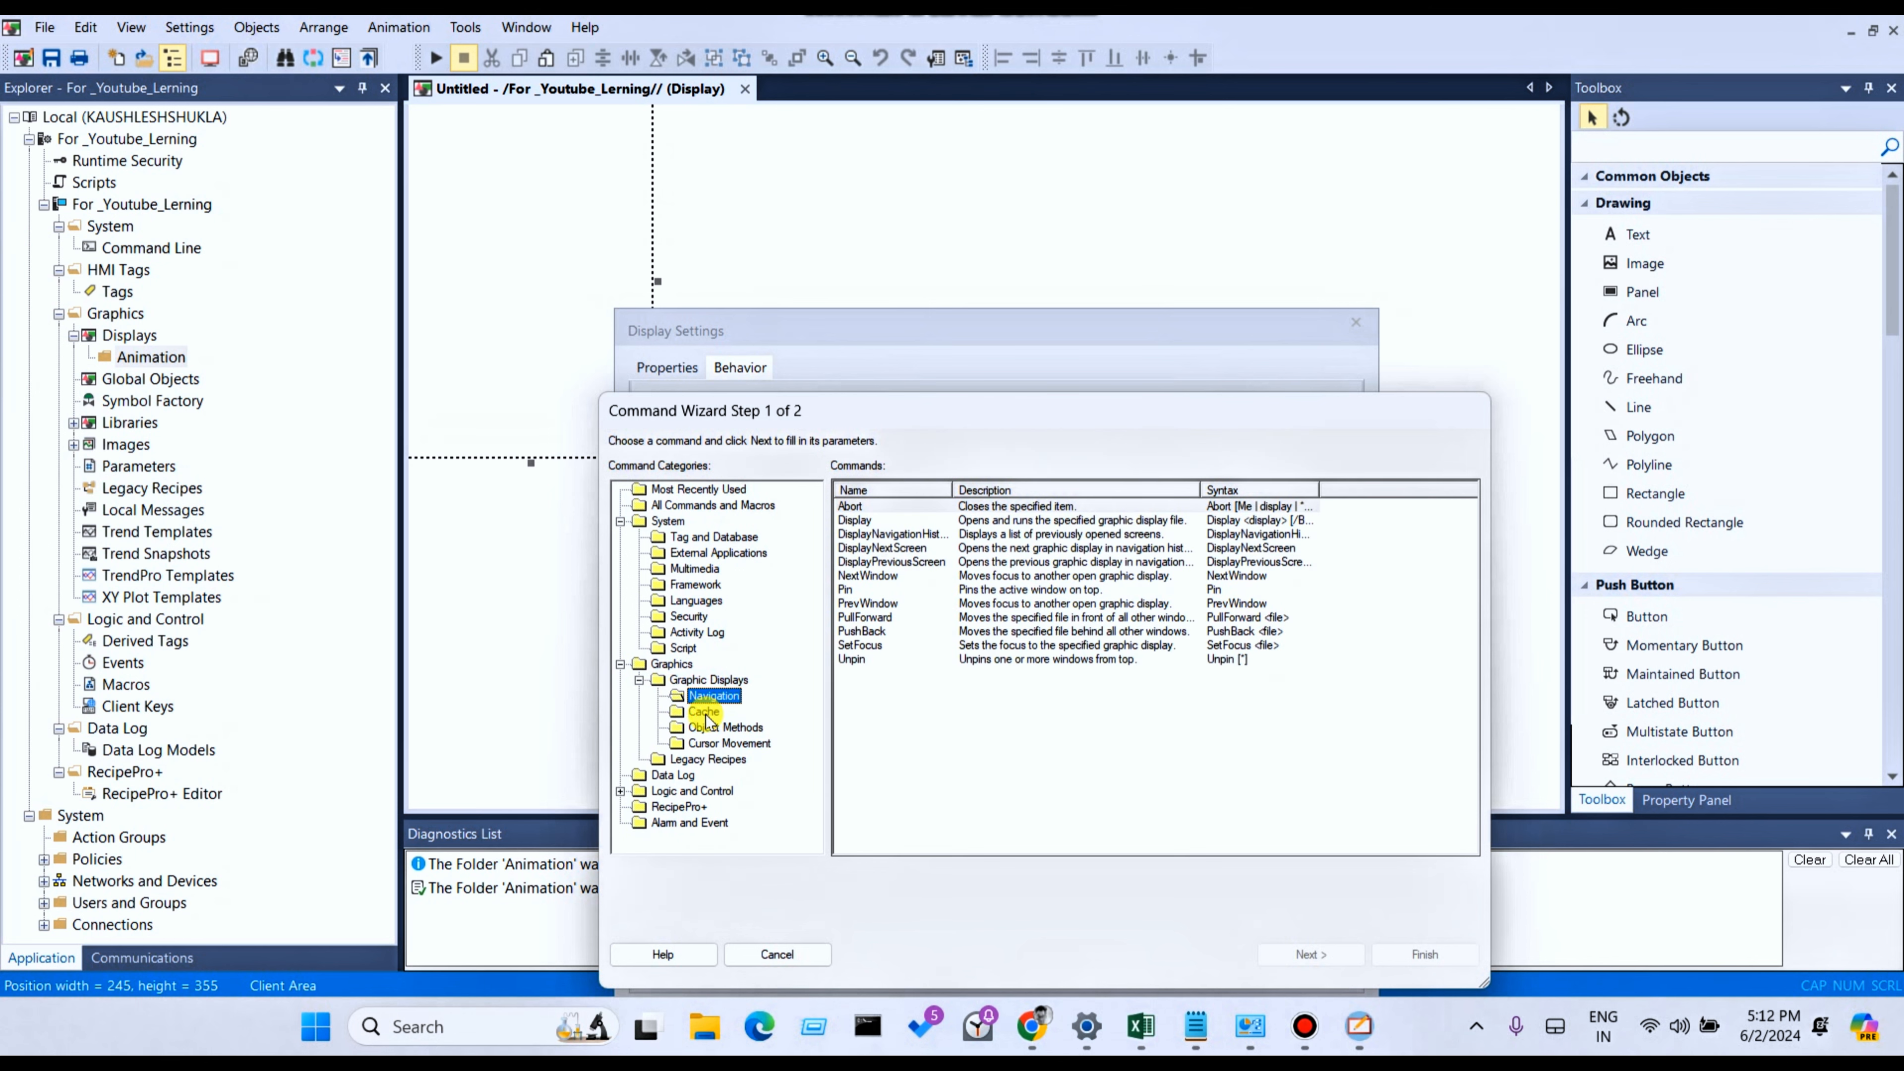
left_click(705, 712)
left_click(714, 729)
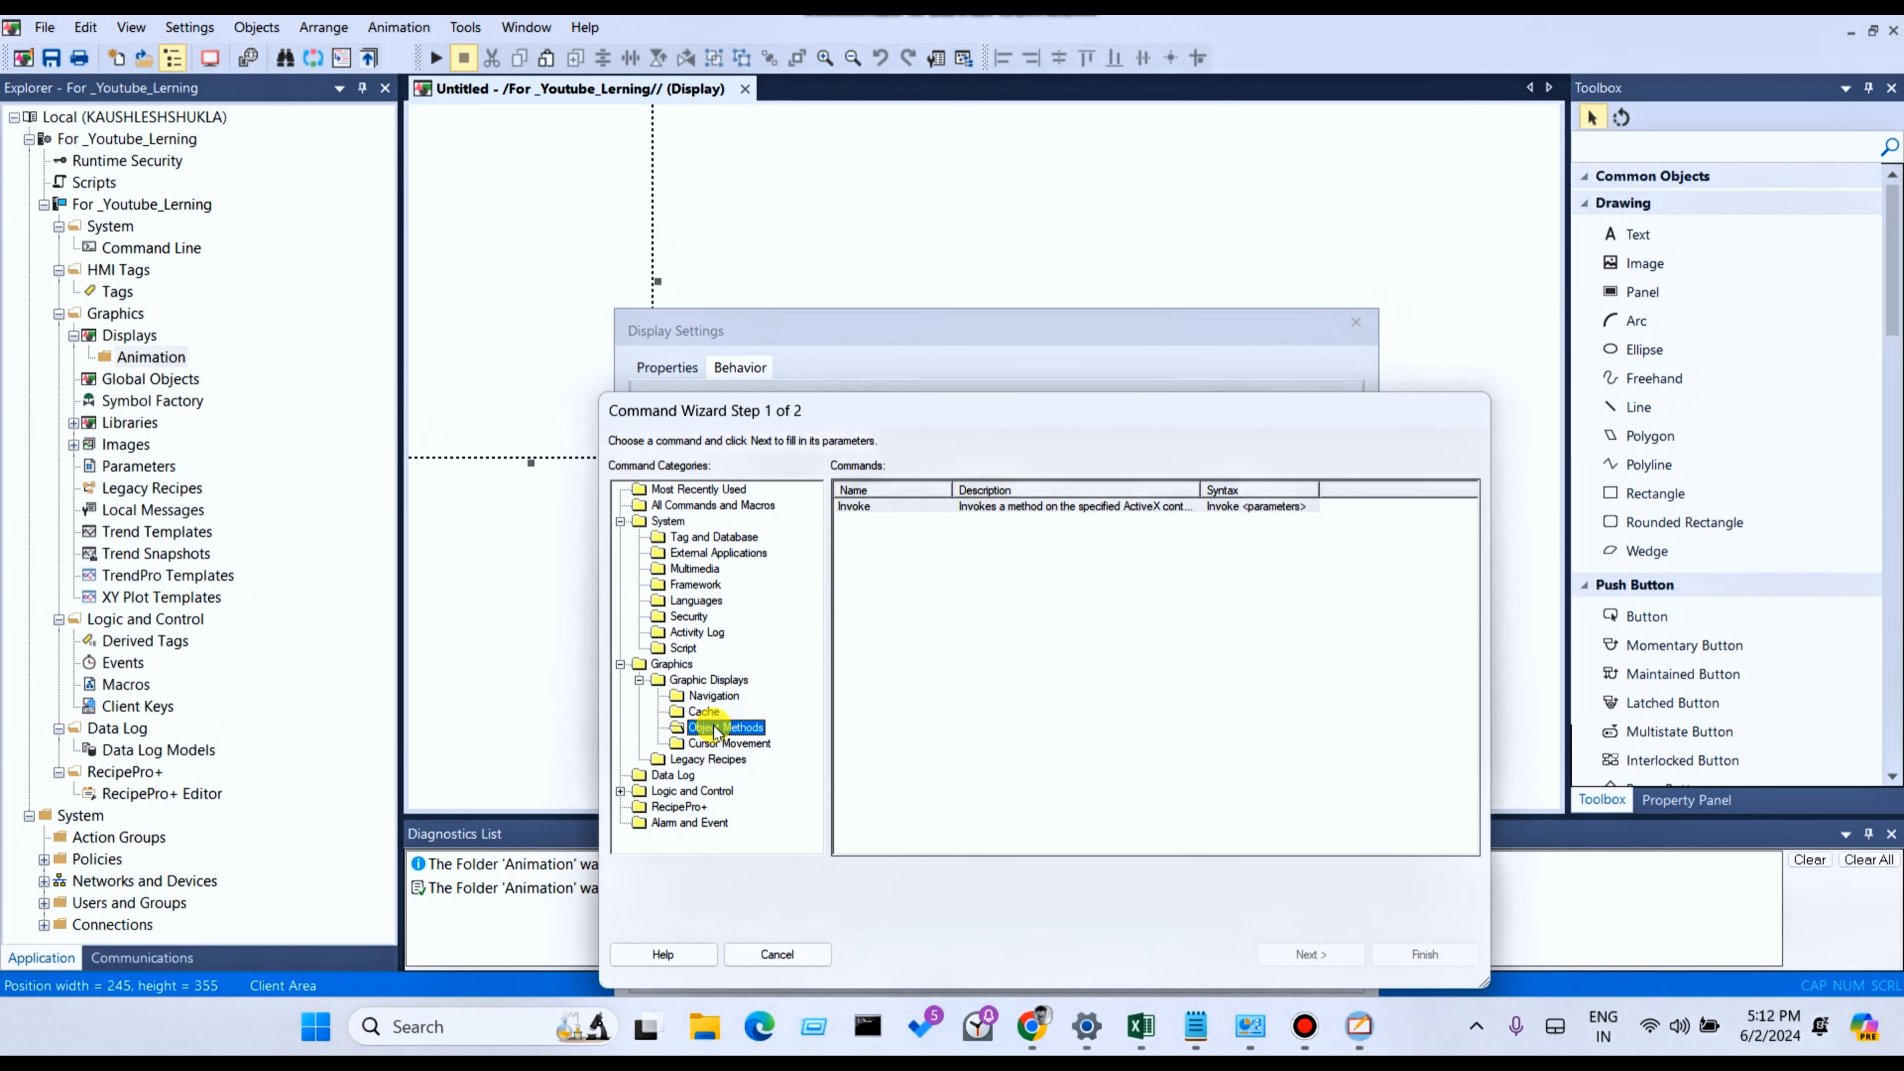
left_click(718, 744)
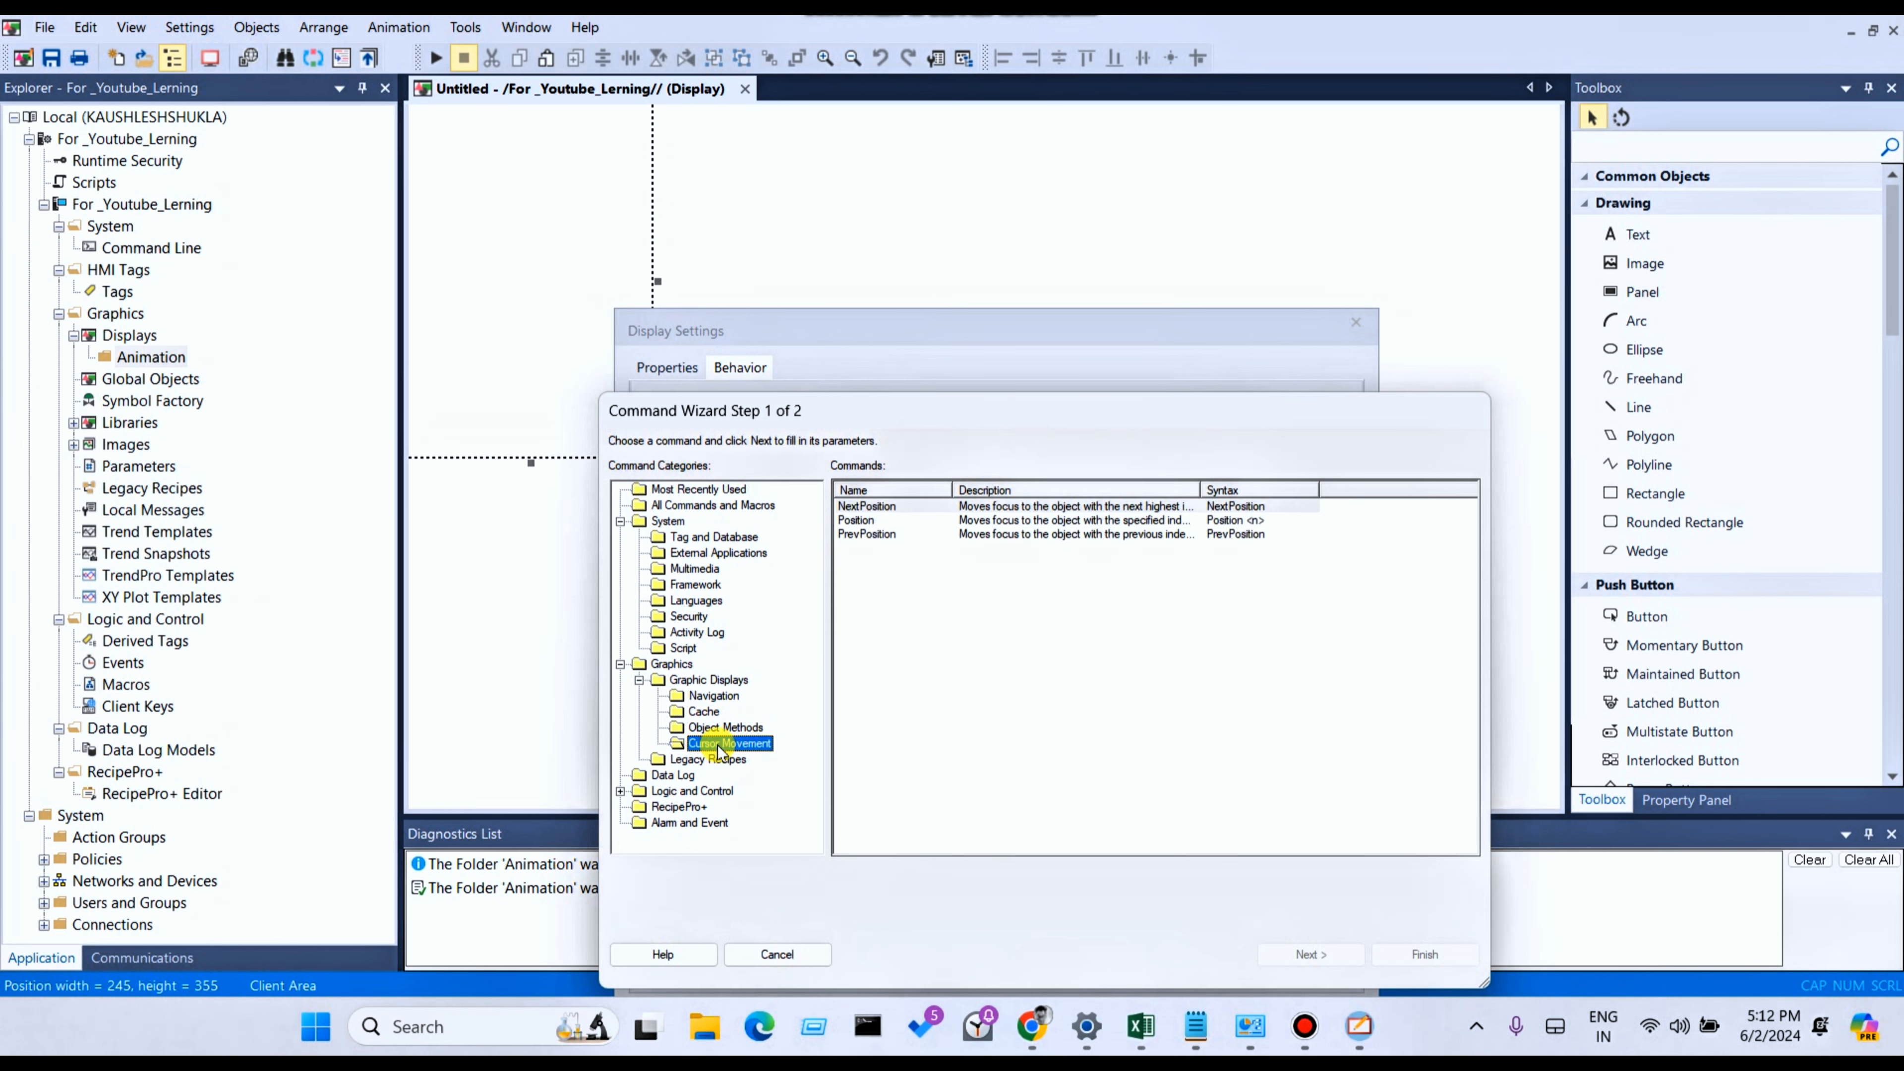
left_click(675, 775)
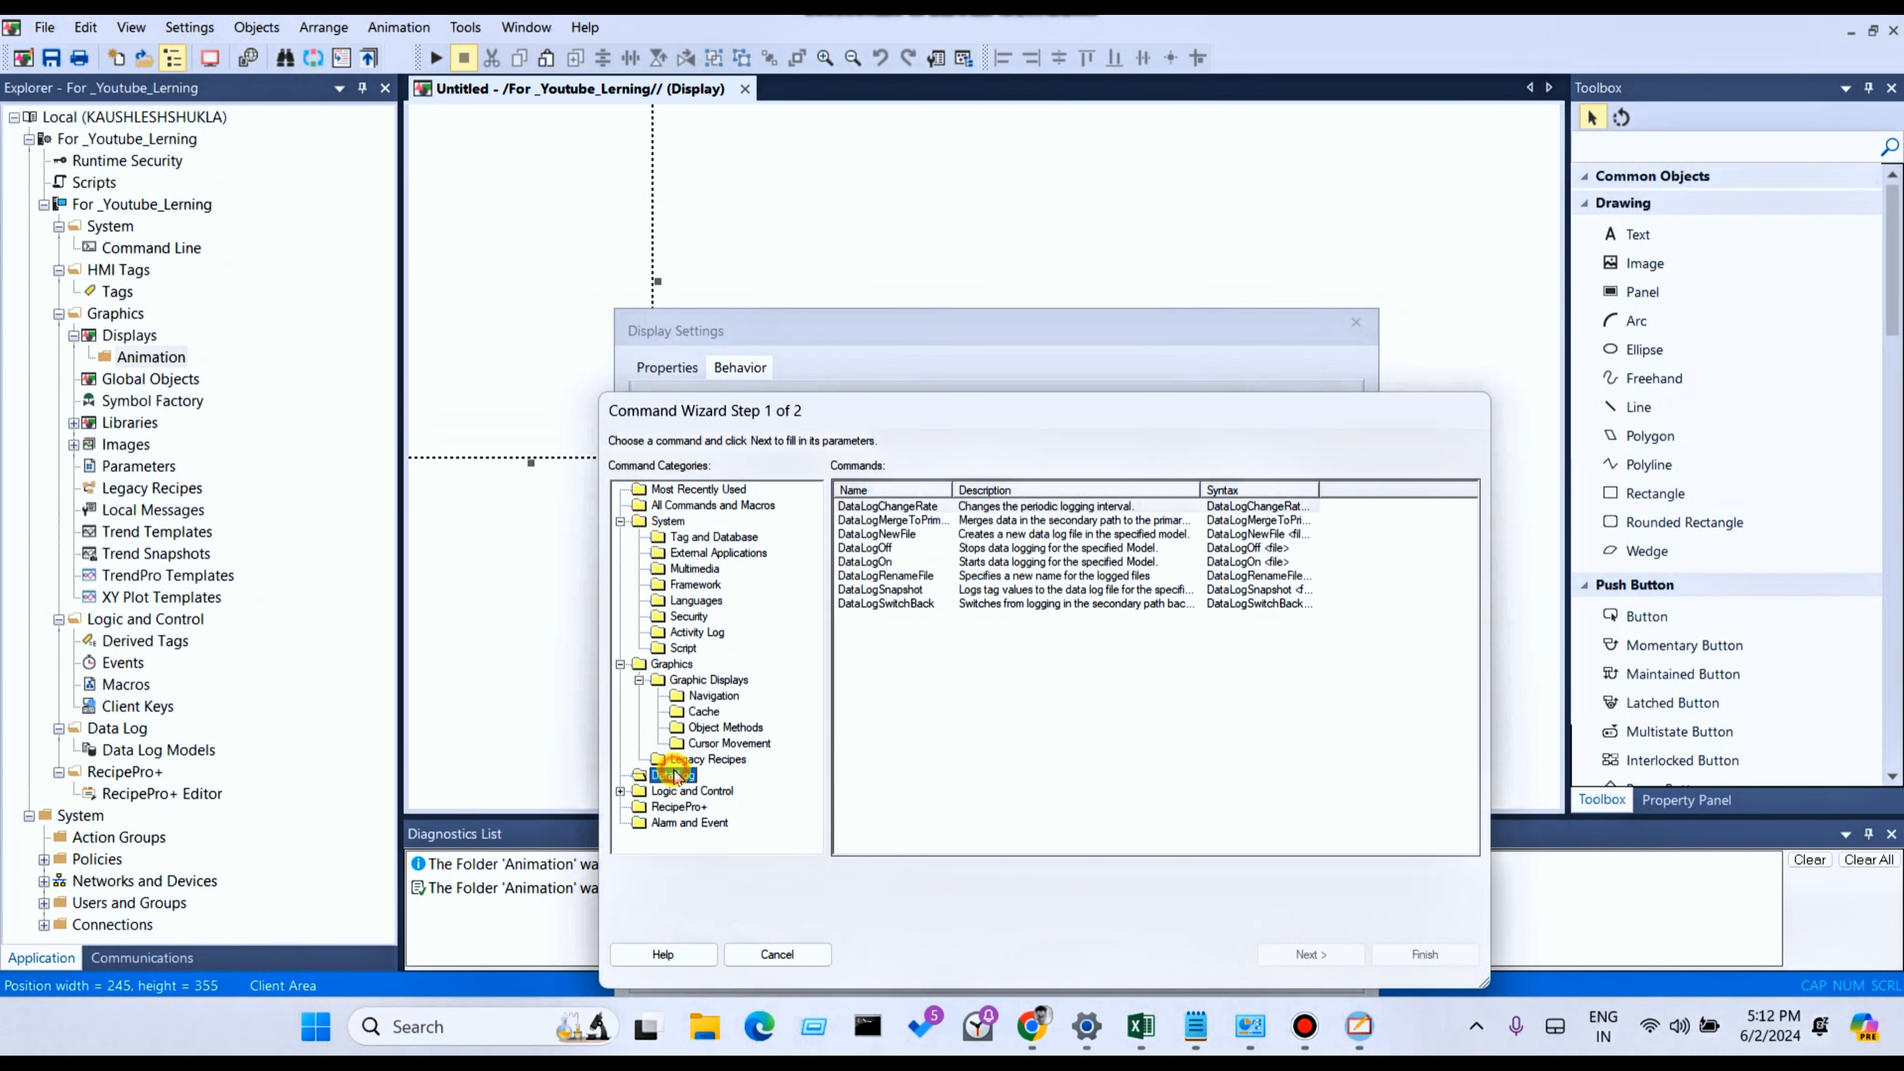
Review the Logic and Control command categories: Derived Tags, Display Client, Events, Flow Control, Client Keys and Macros.
double_click(633, 791)
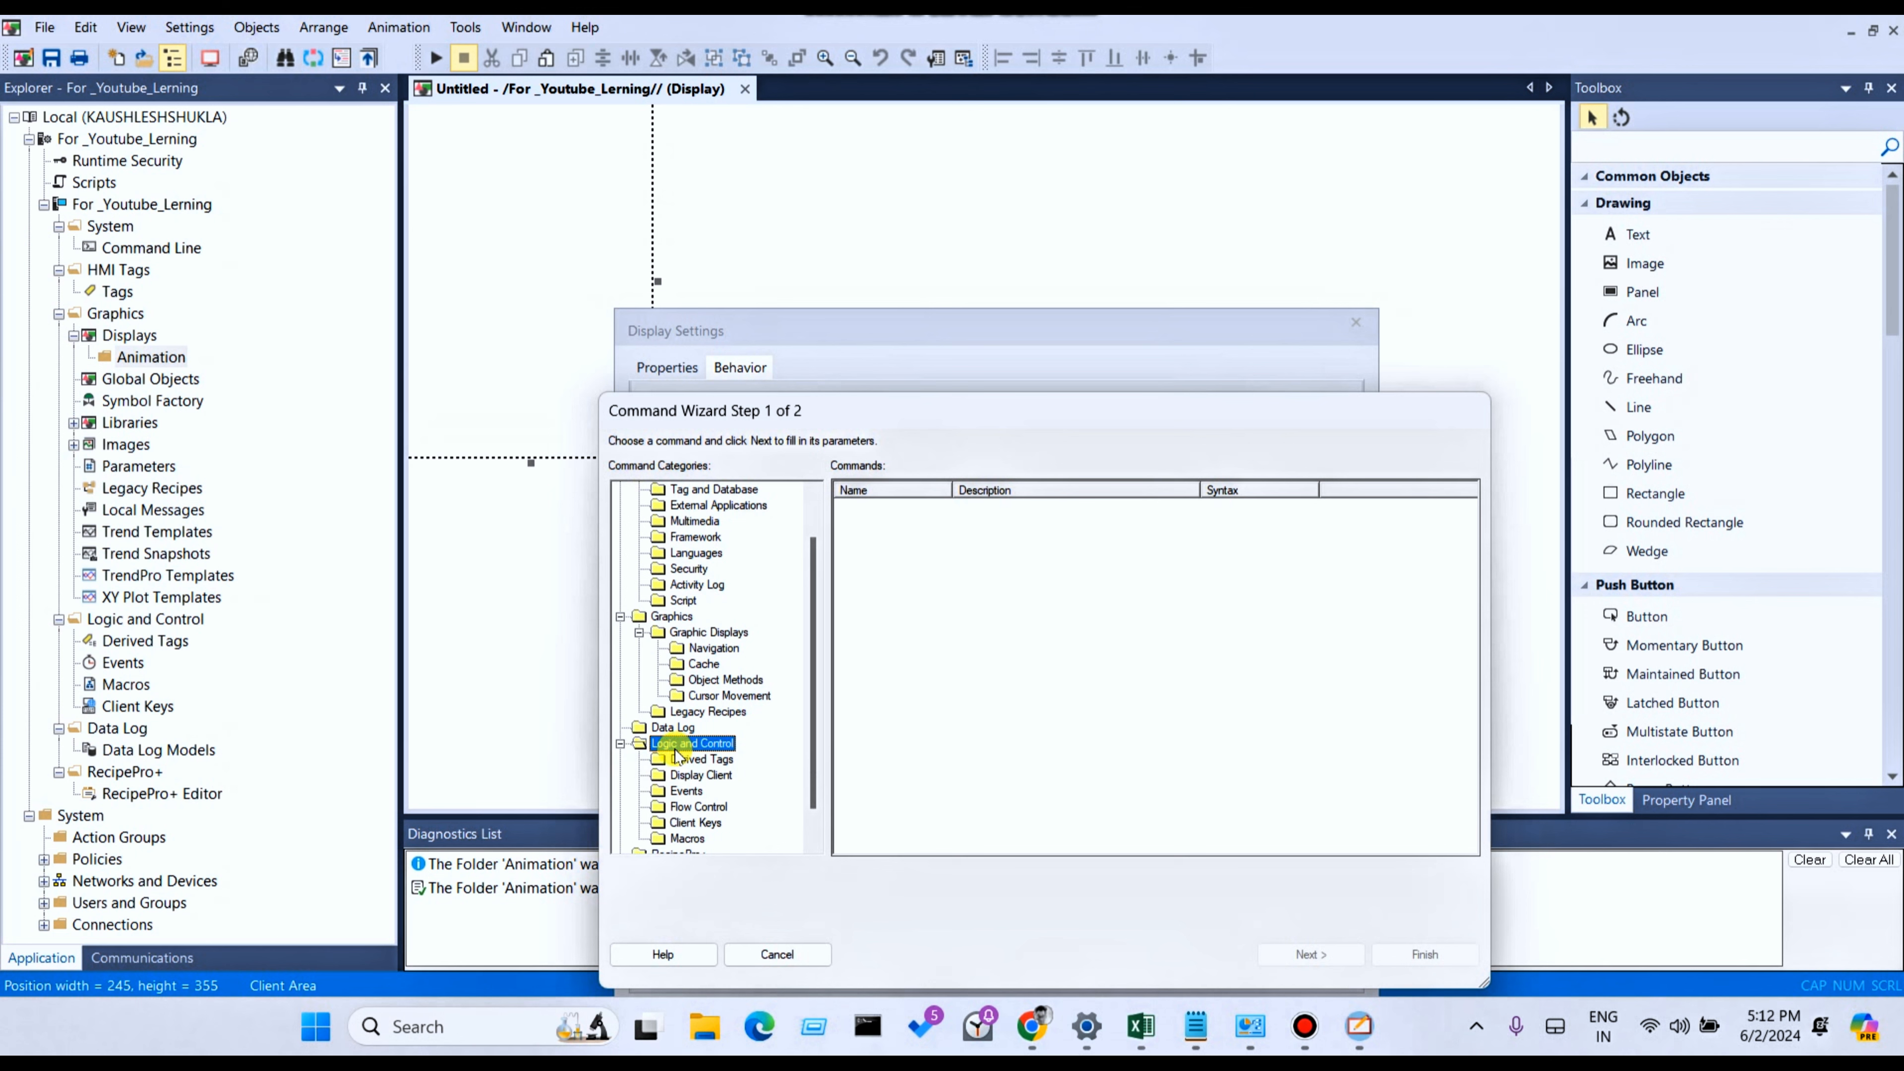
left_click(689, 761)
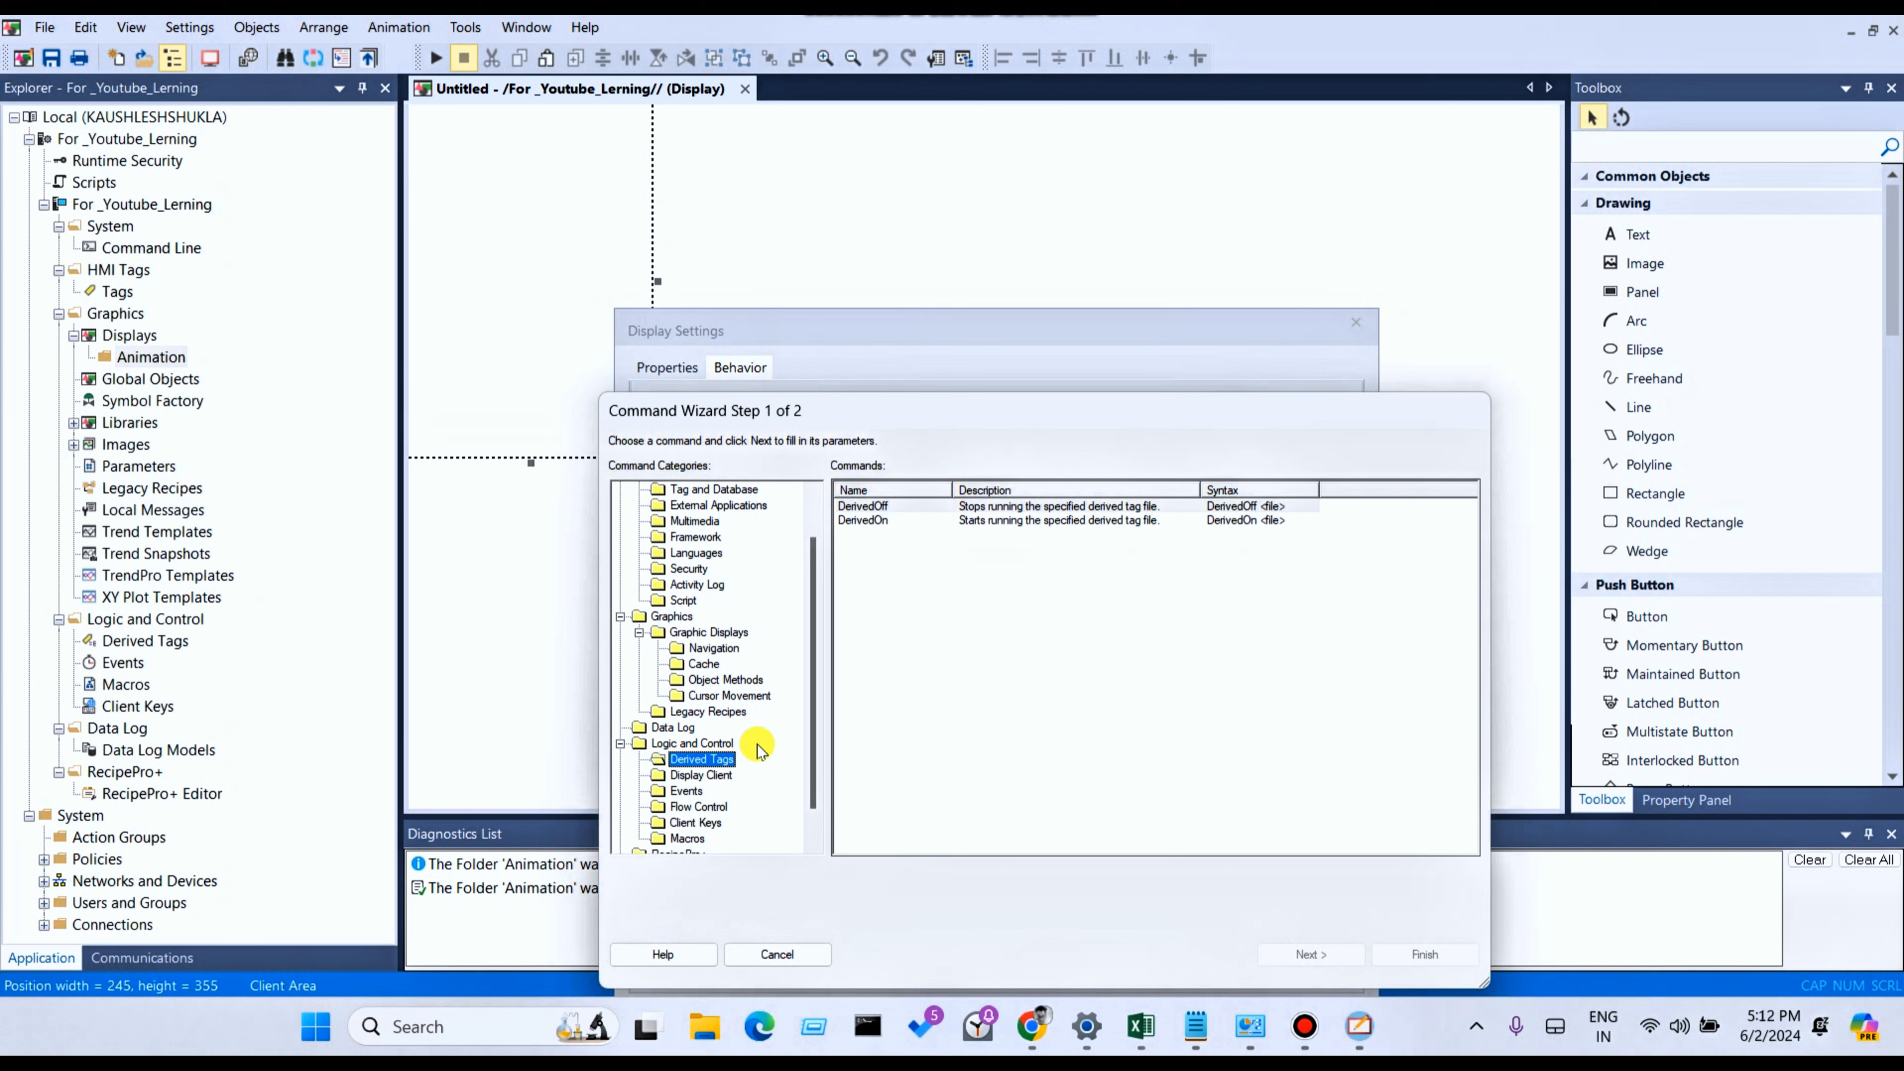
left_click(706, 777)
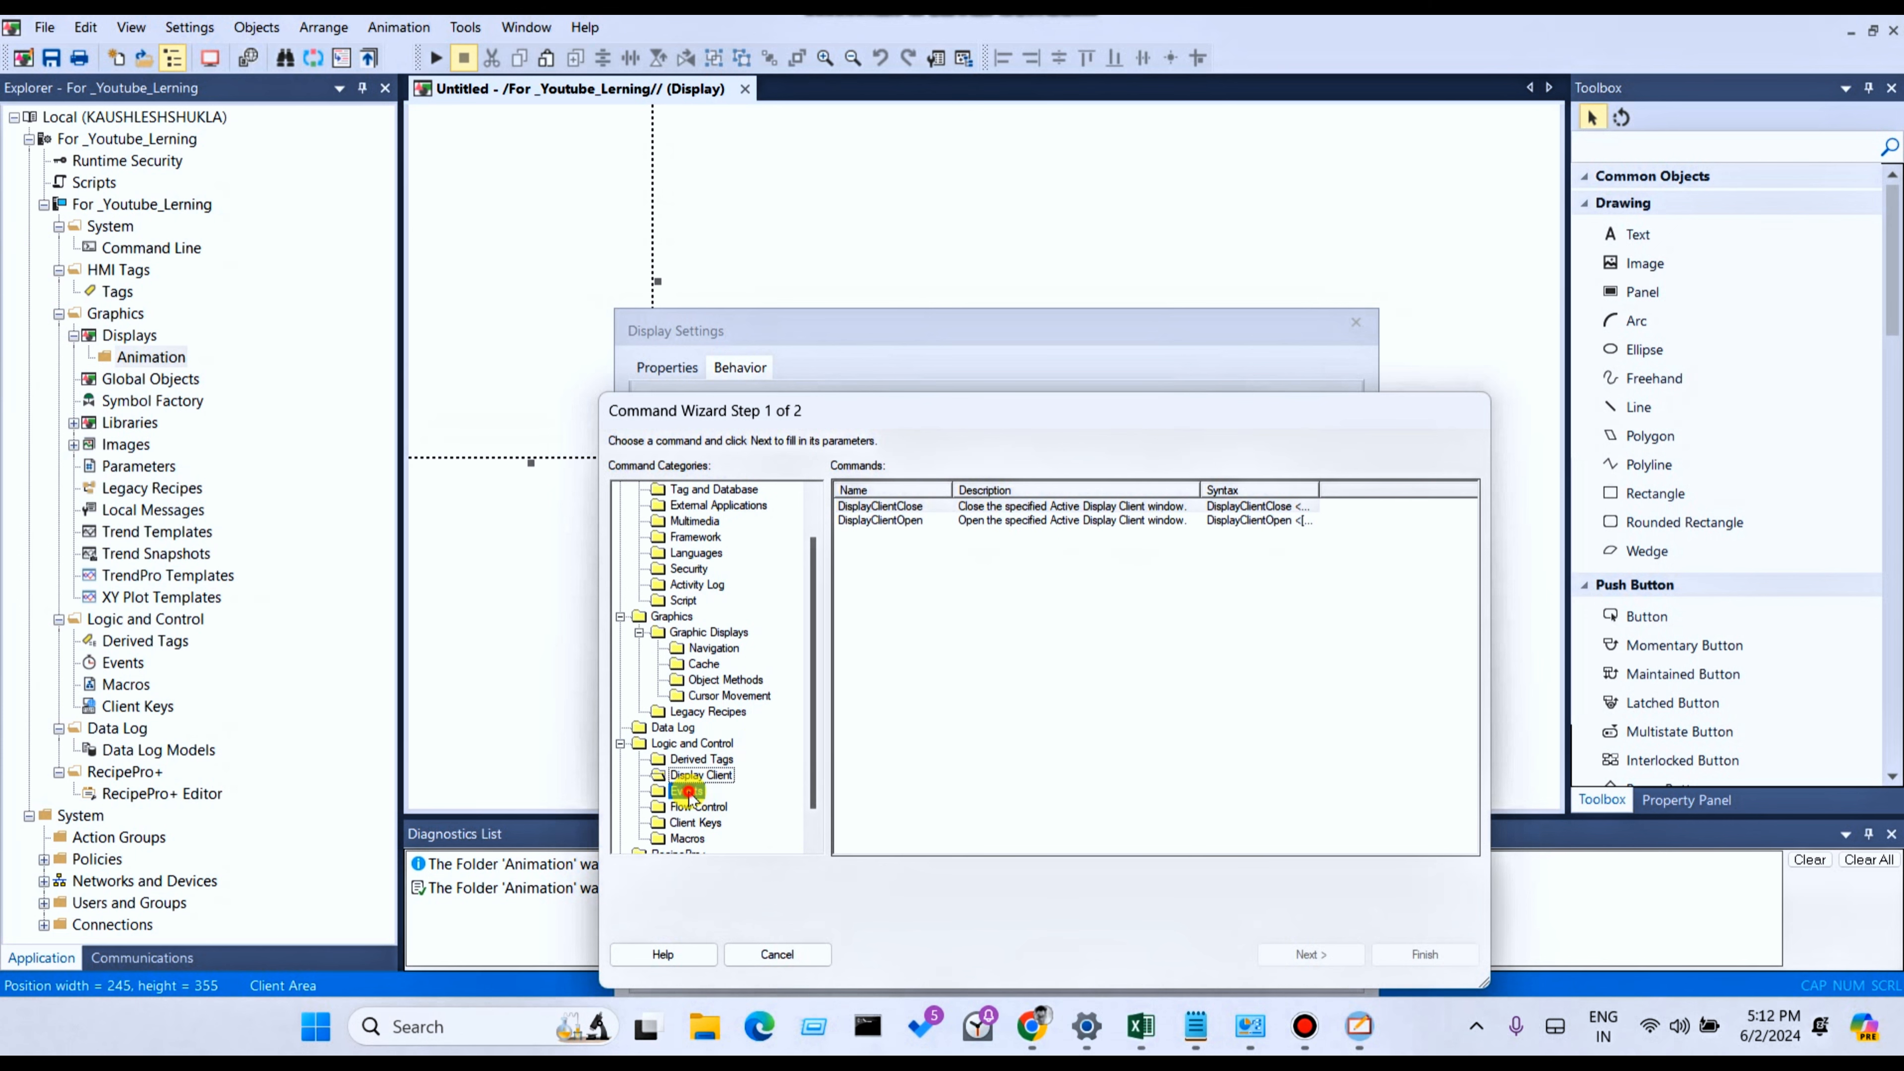
left_click(687, 792)
left_click(713, 802)
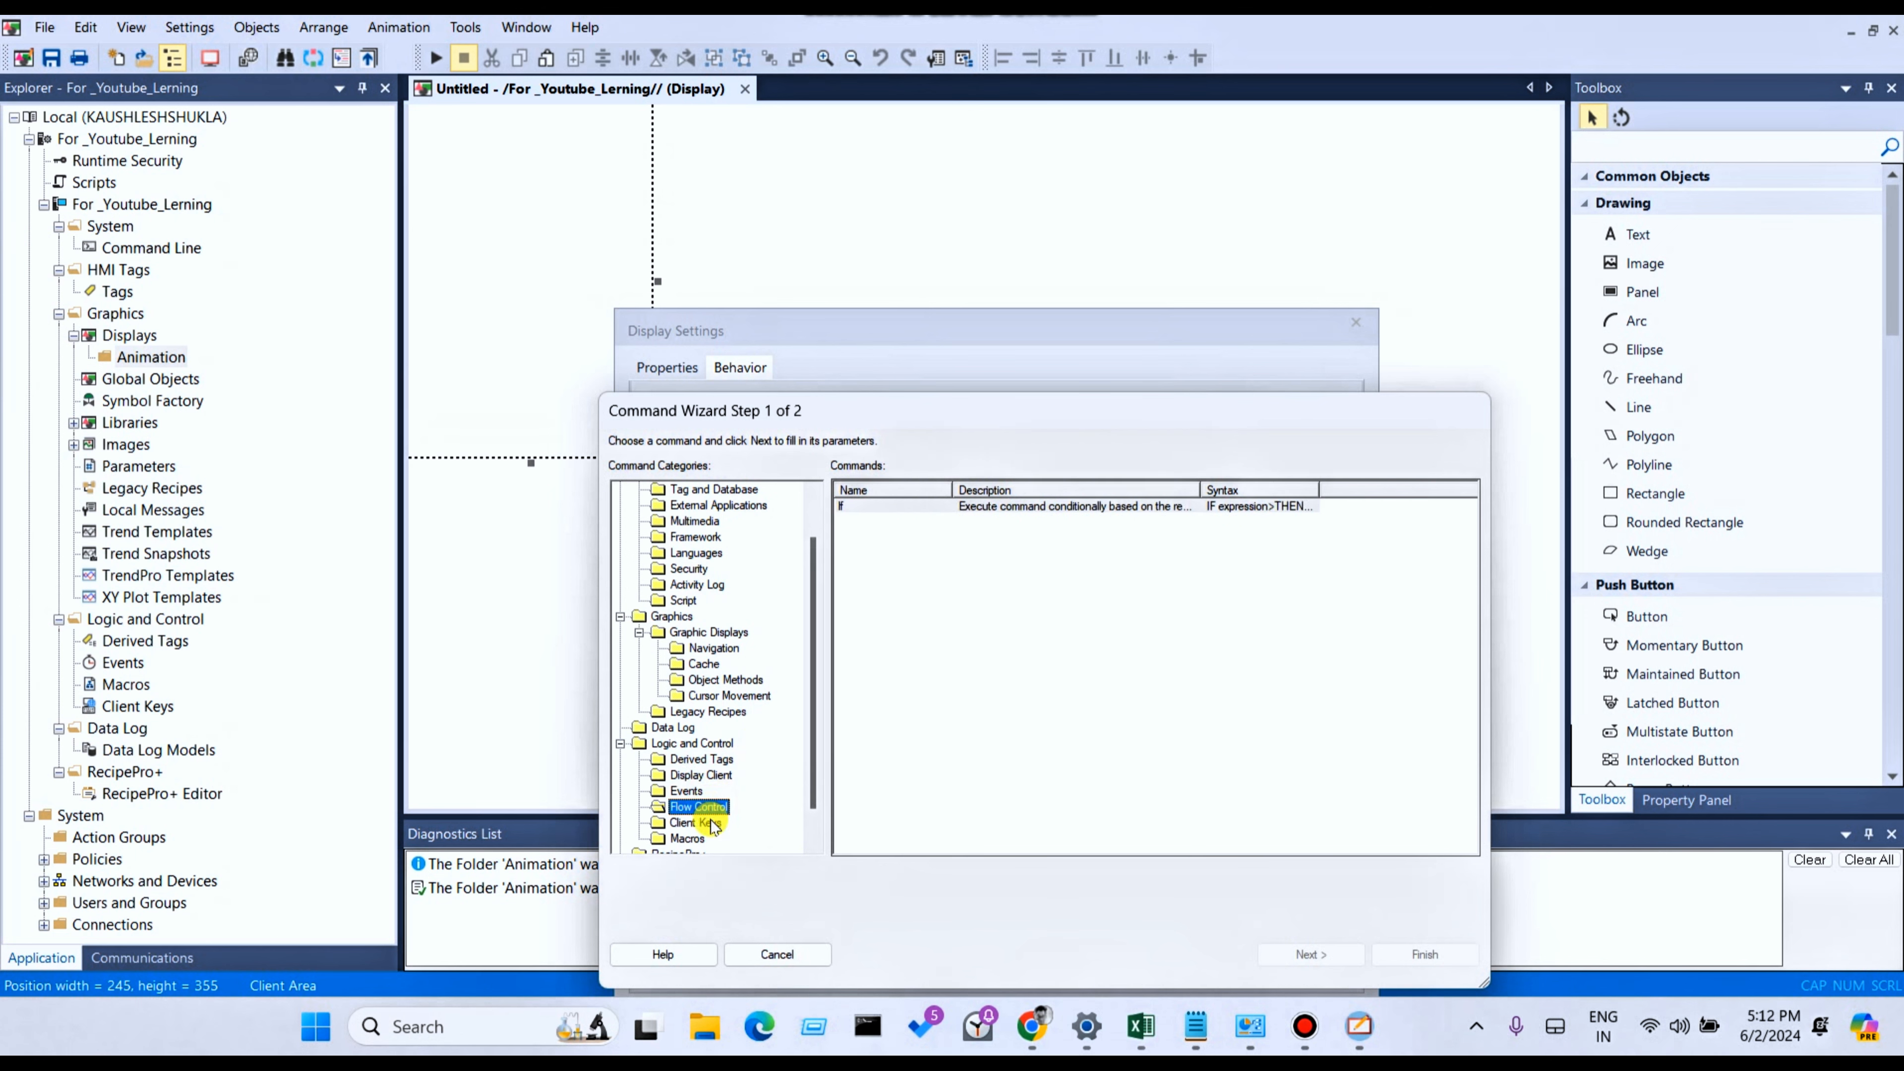
left_click(711, 825)
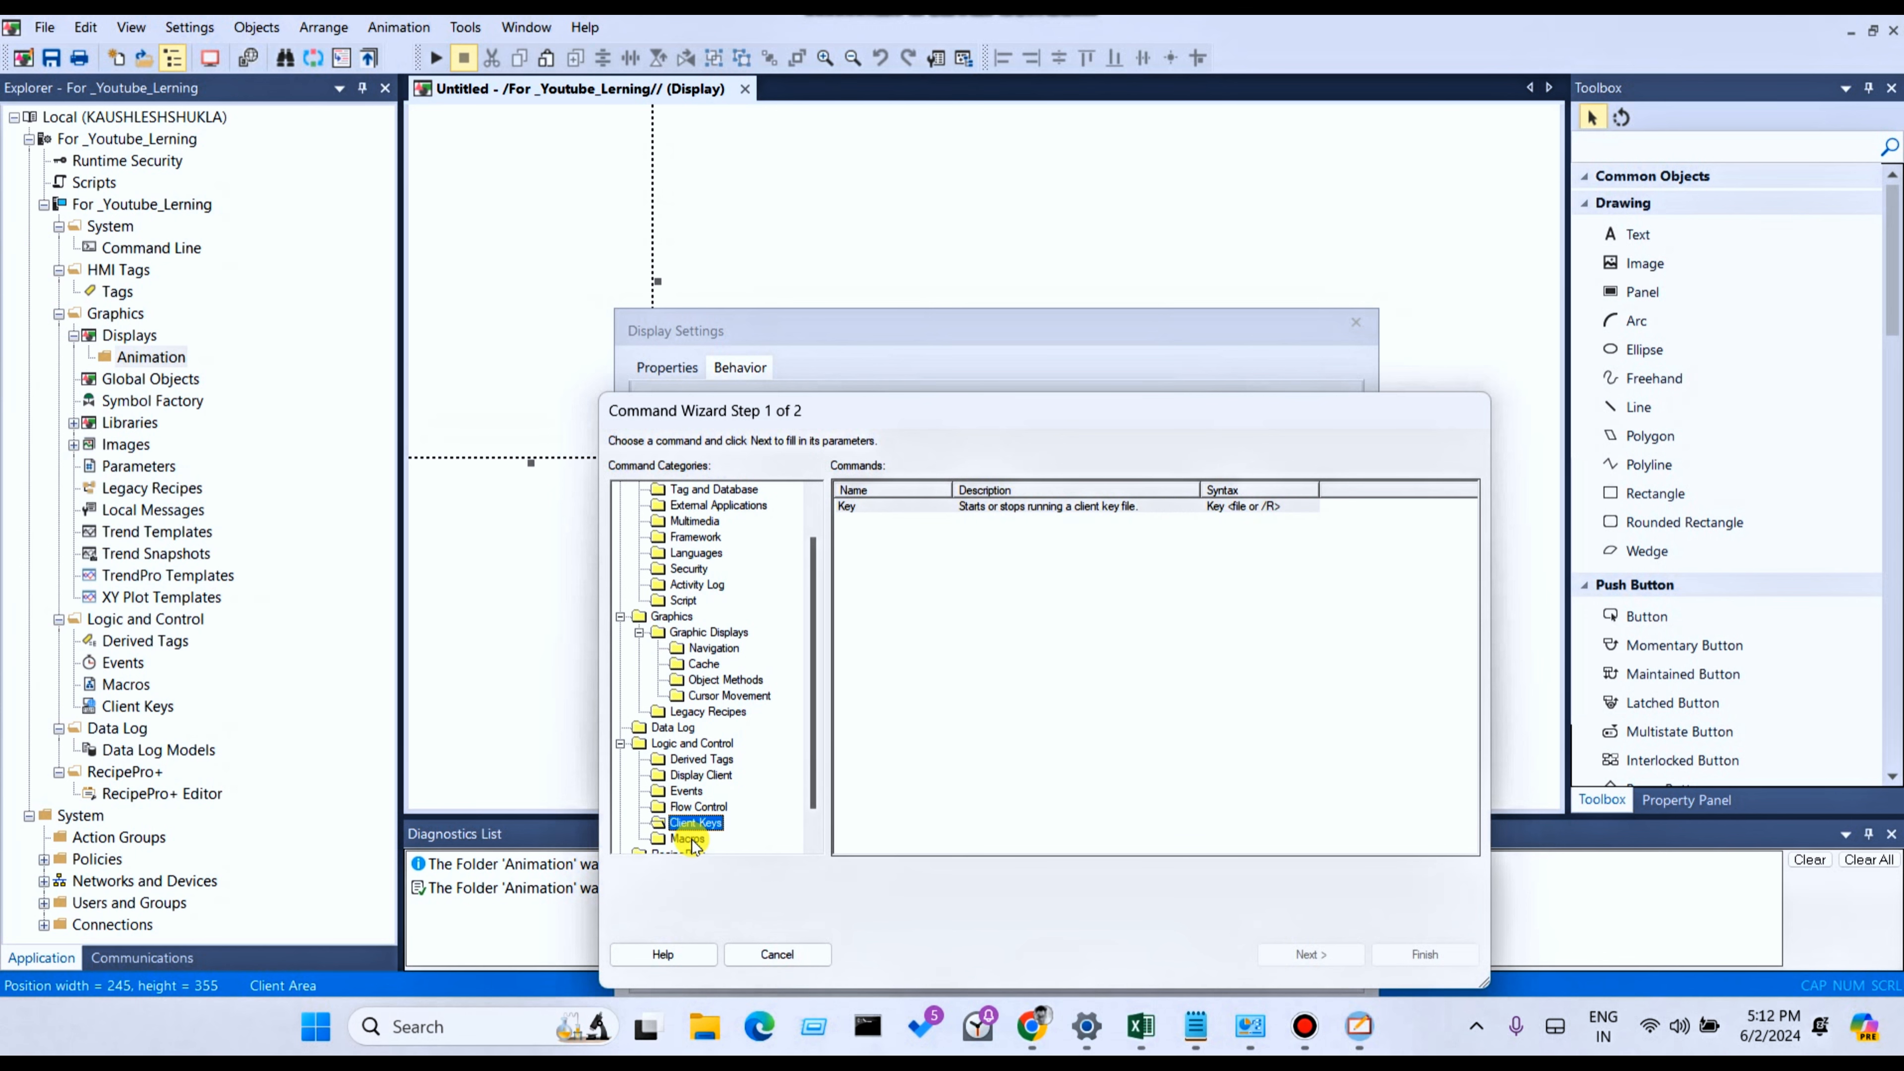
left_click(692, 840)
View the commands in the RecipePro+ and Alarm and Event categories.
left_click_drag(807, 731, 808, 770)
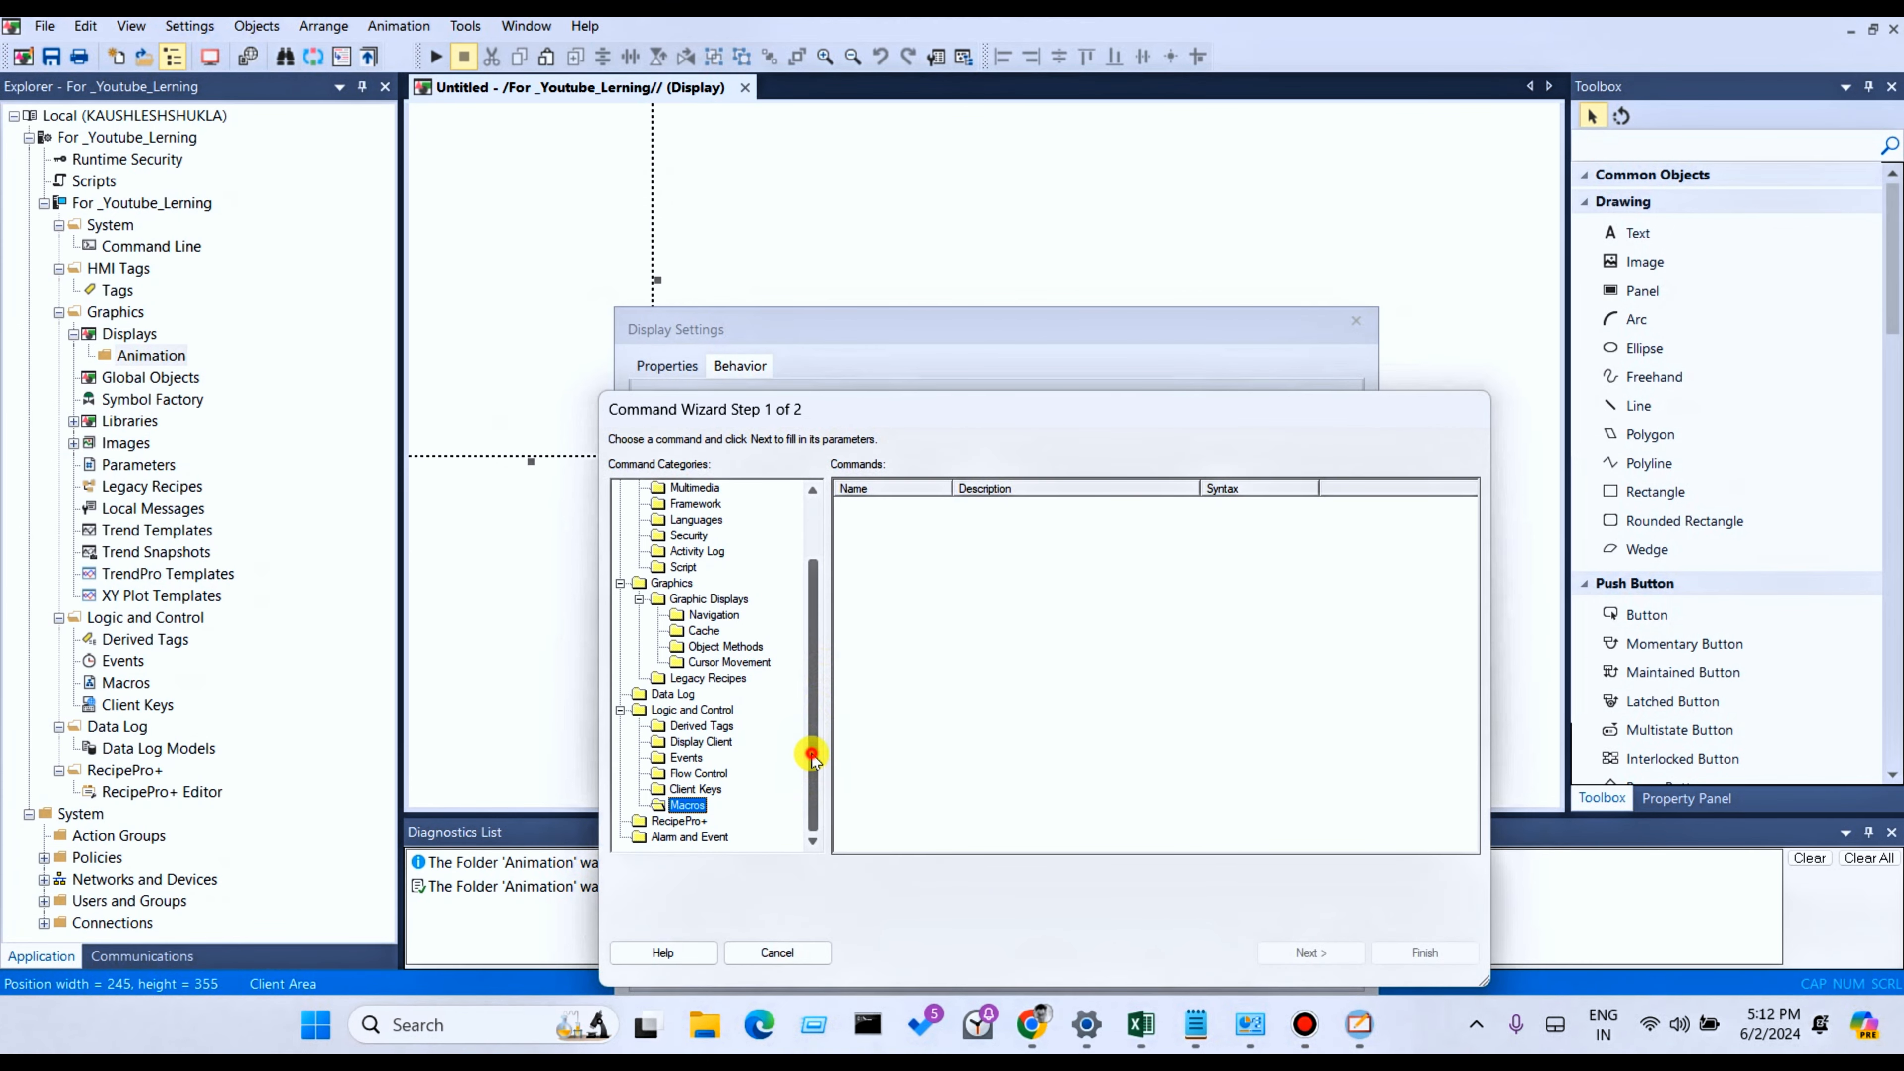
left_click_drag(811, 754, 819, 770)
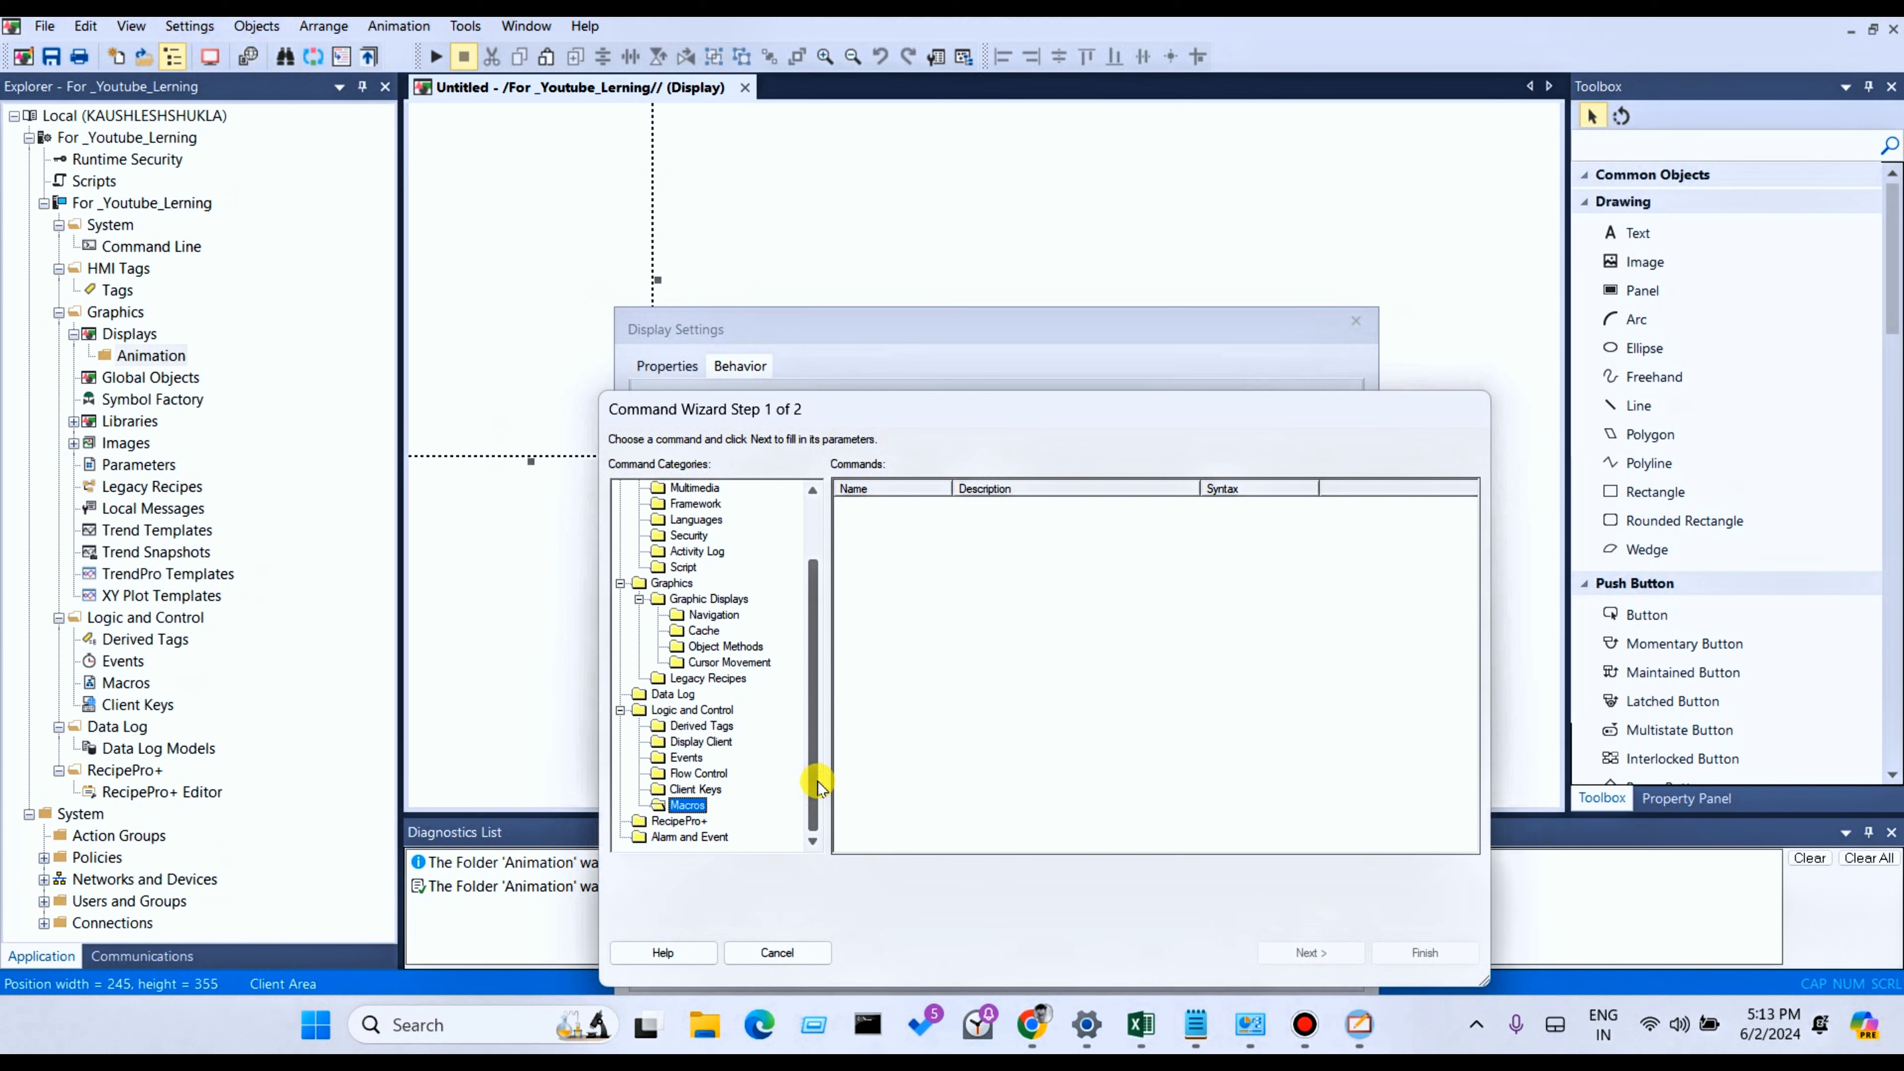
left_click(696, 822)
left_click(693, 837)
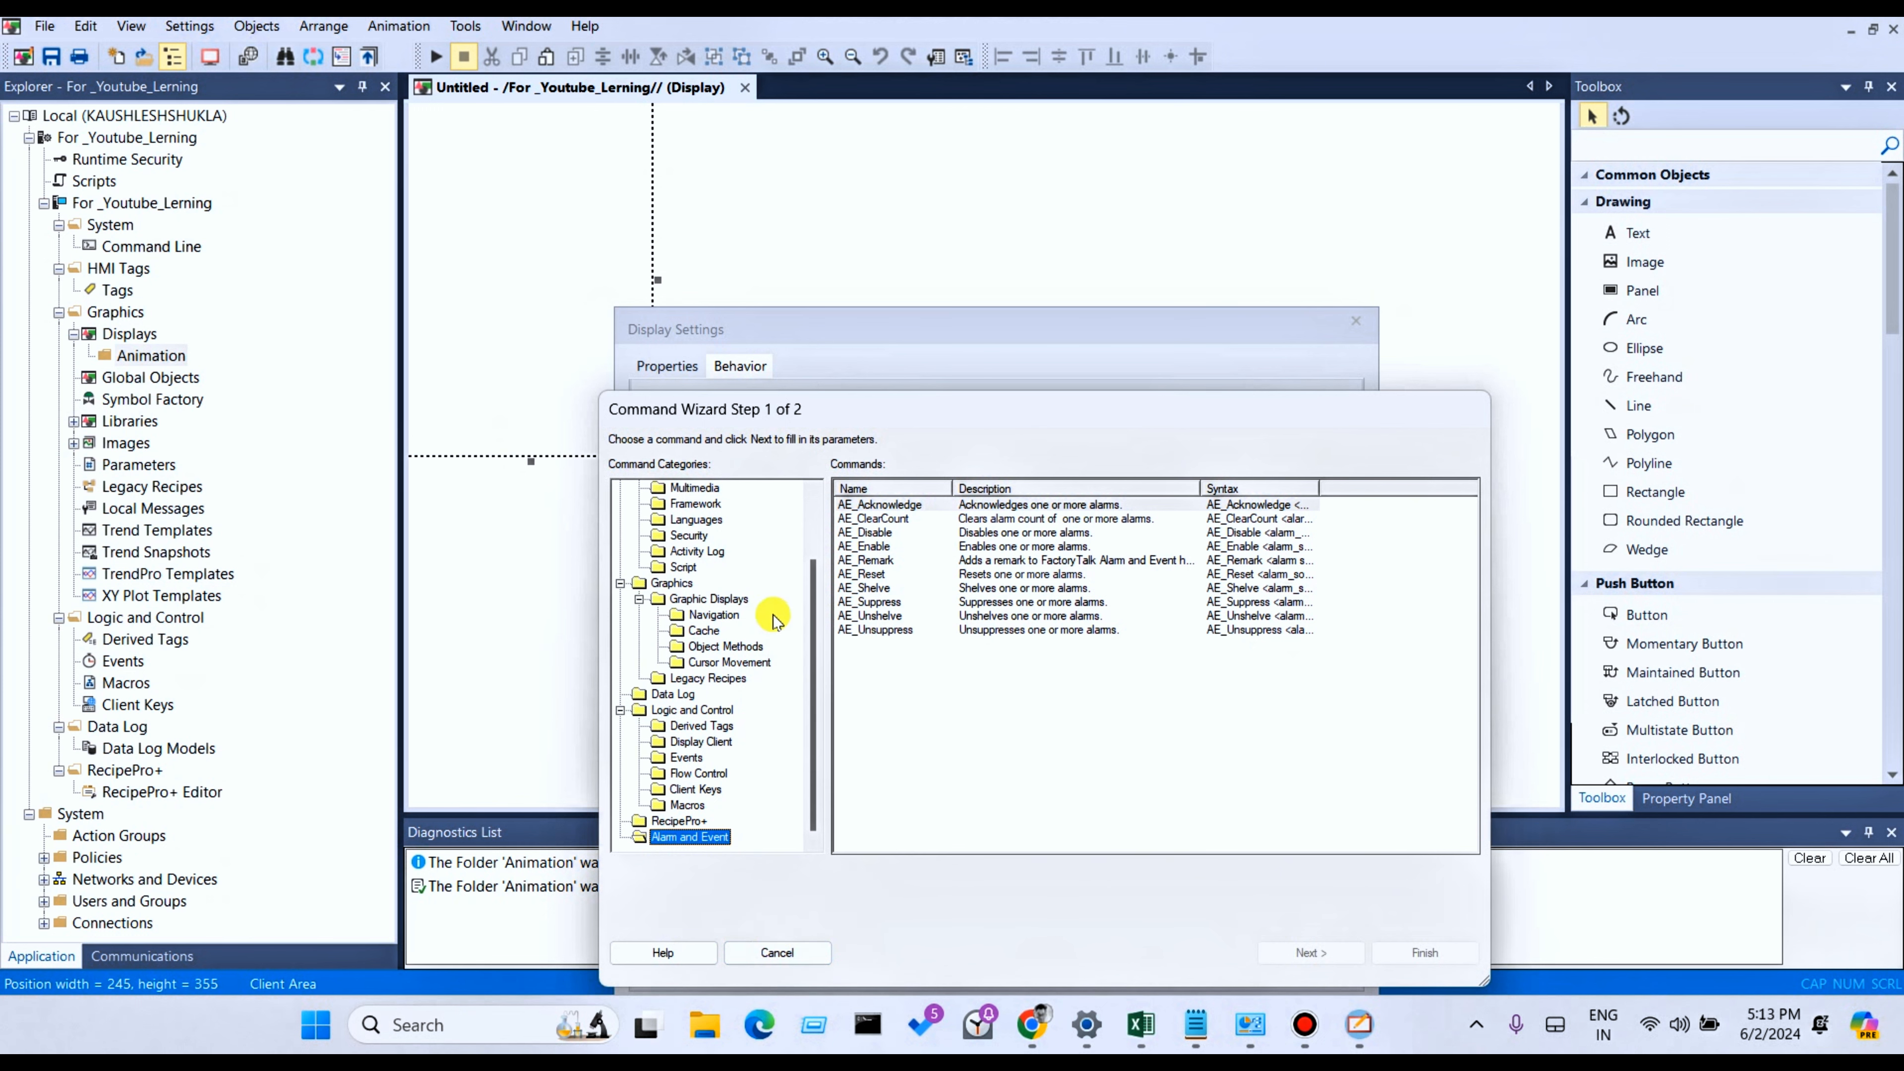
View the External Applications commands under System, and leave the startup command wizard without choosing one.
scroll(819, 570, "up", 2)
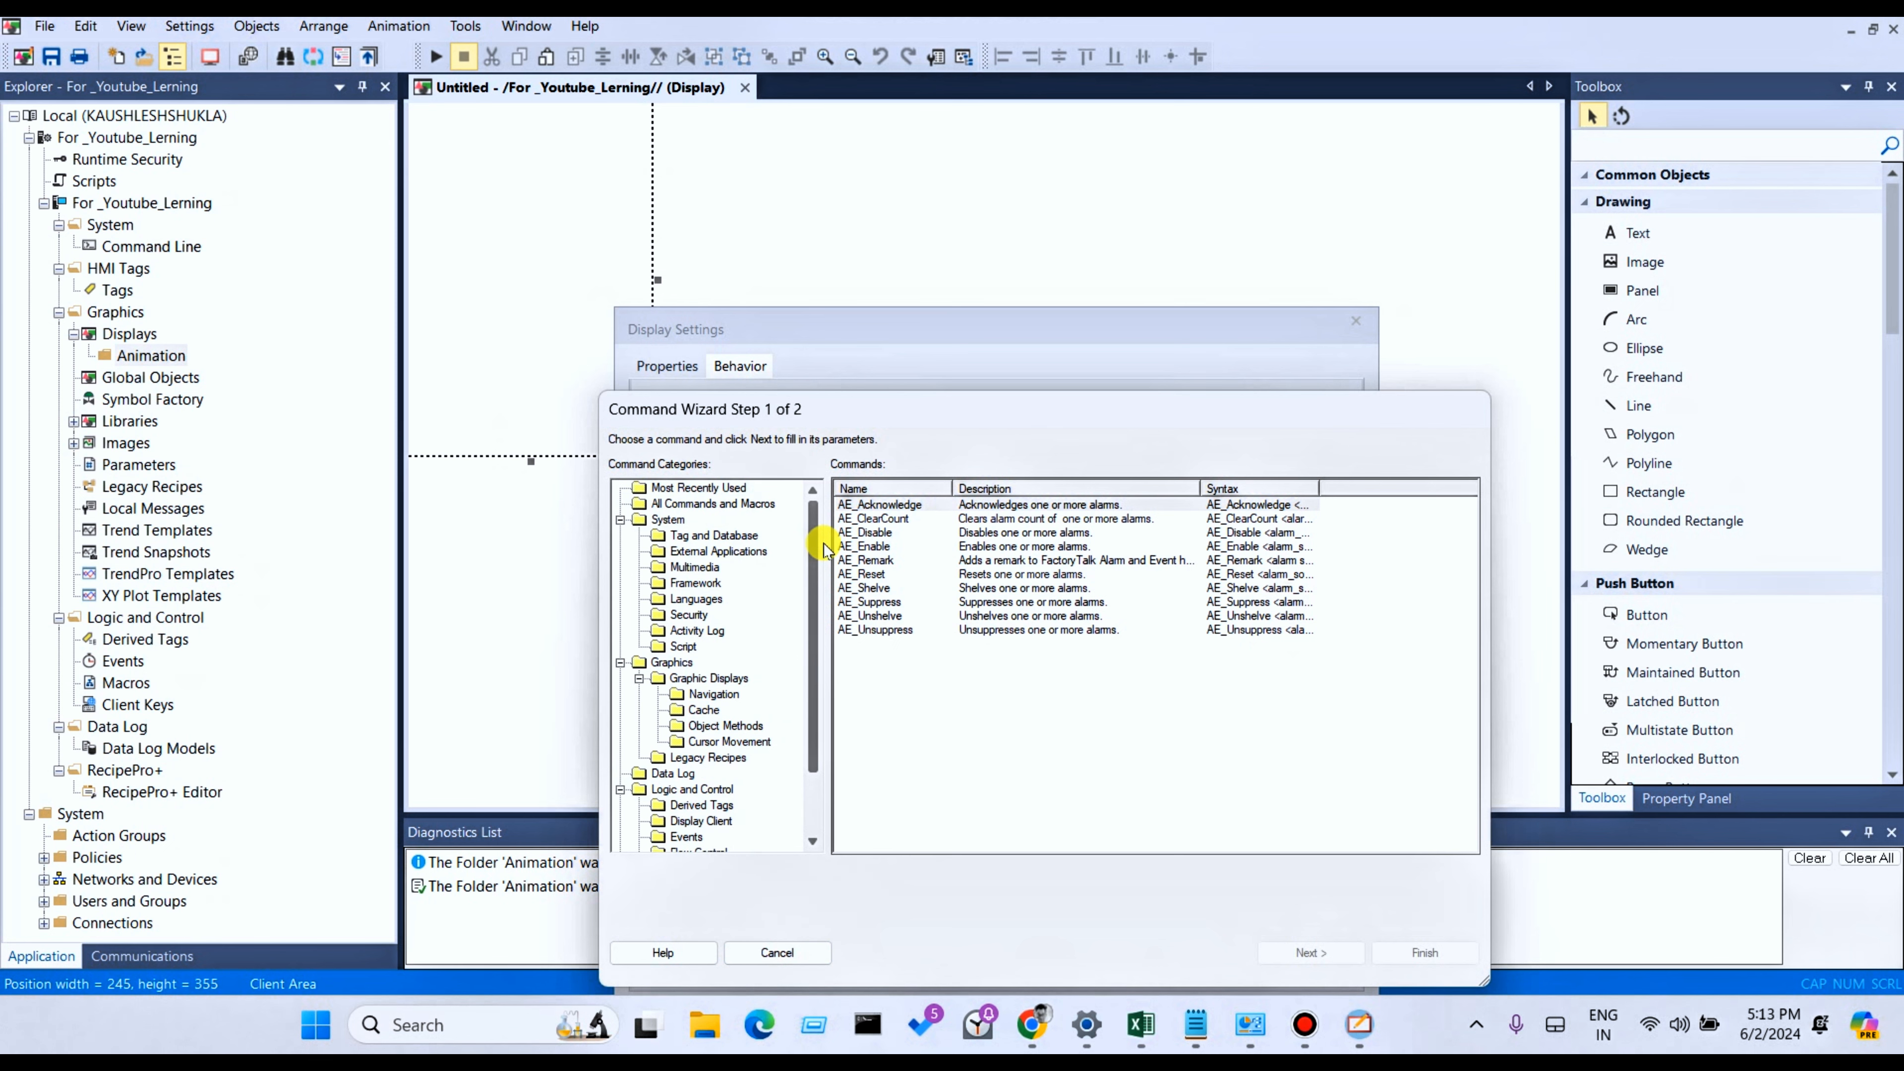
left_click_drag(877, 403, 880, 306)
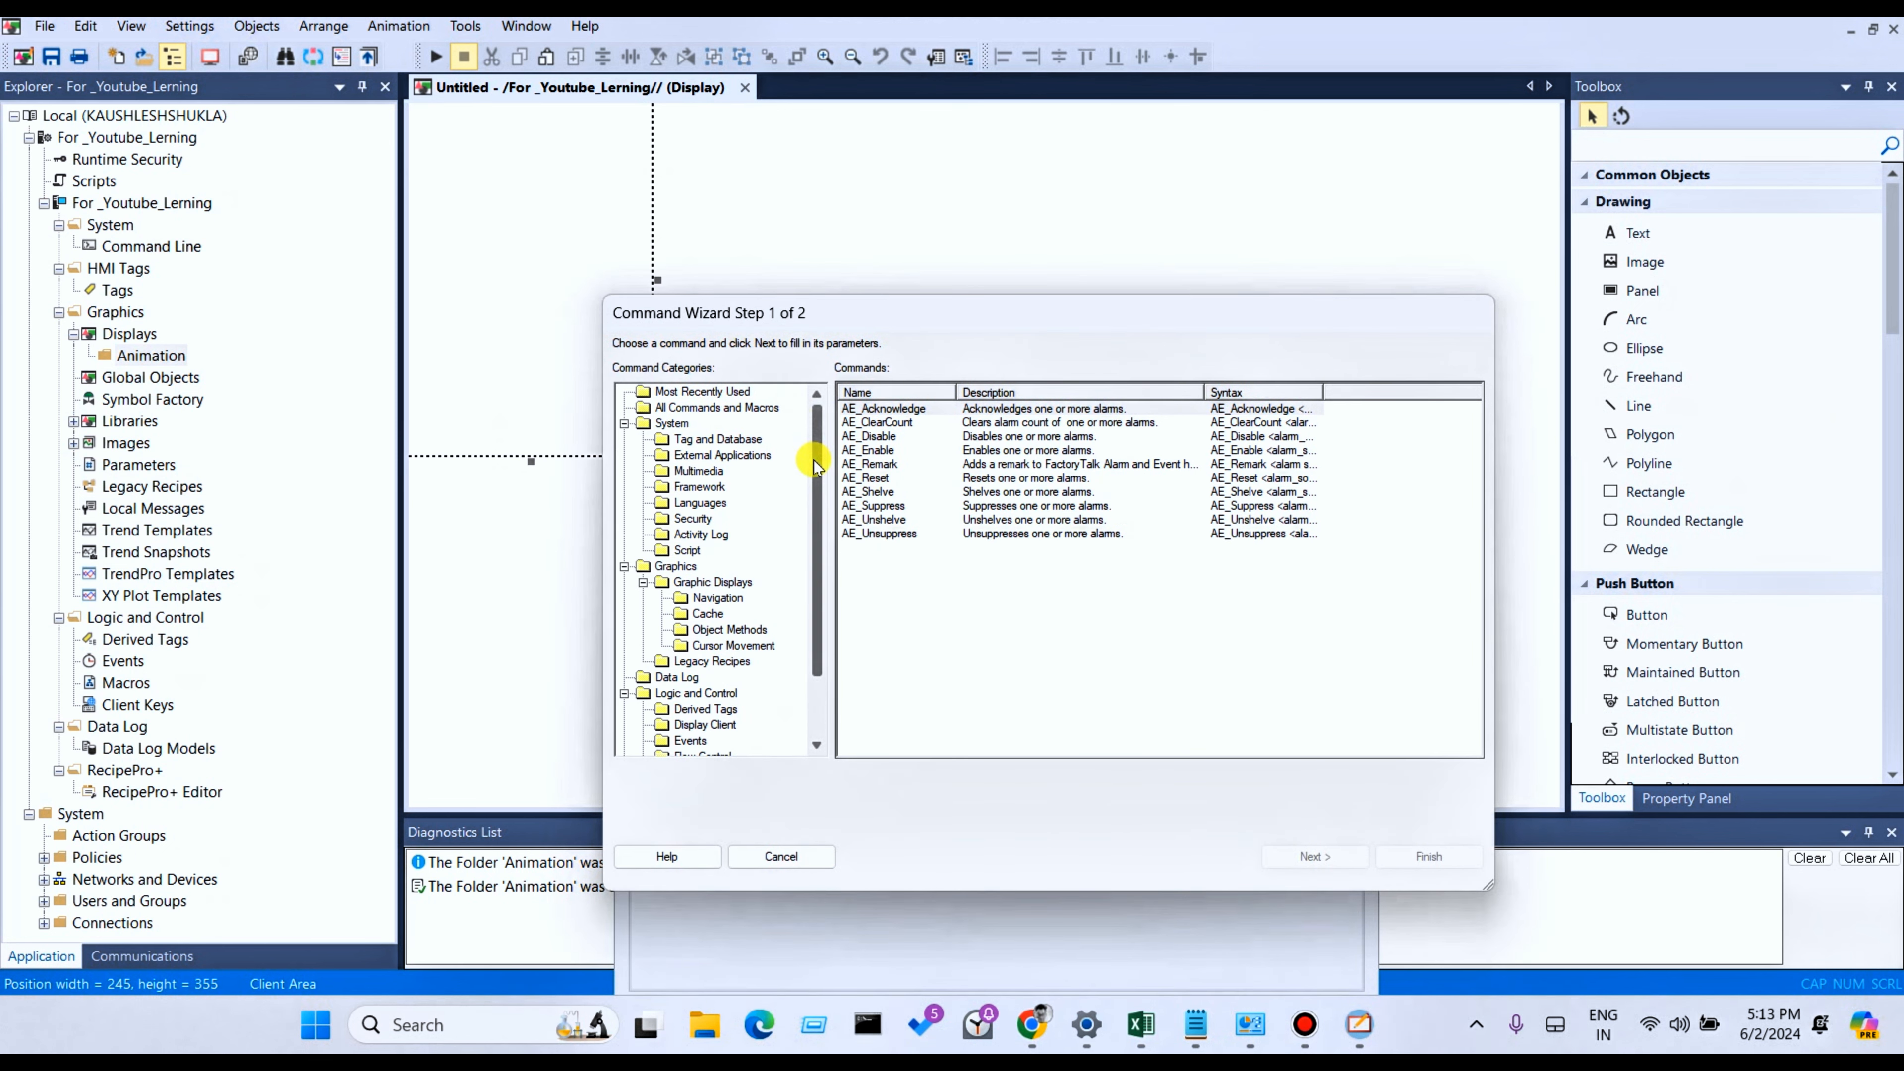
left_click(721, 454)
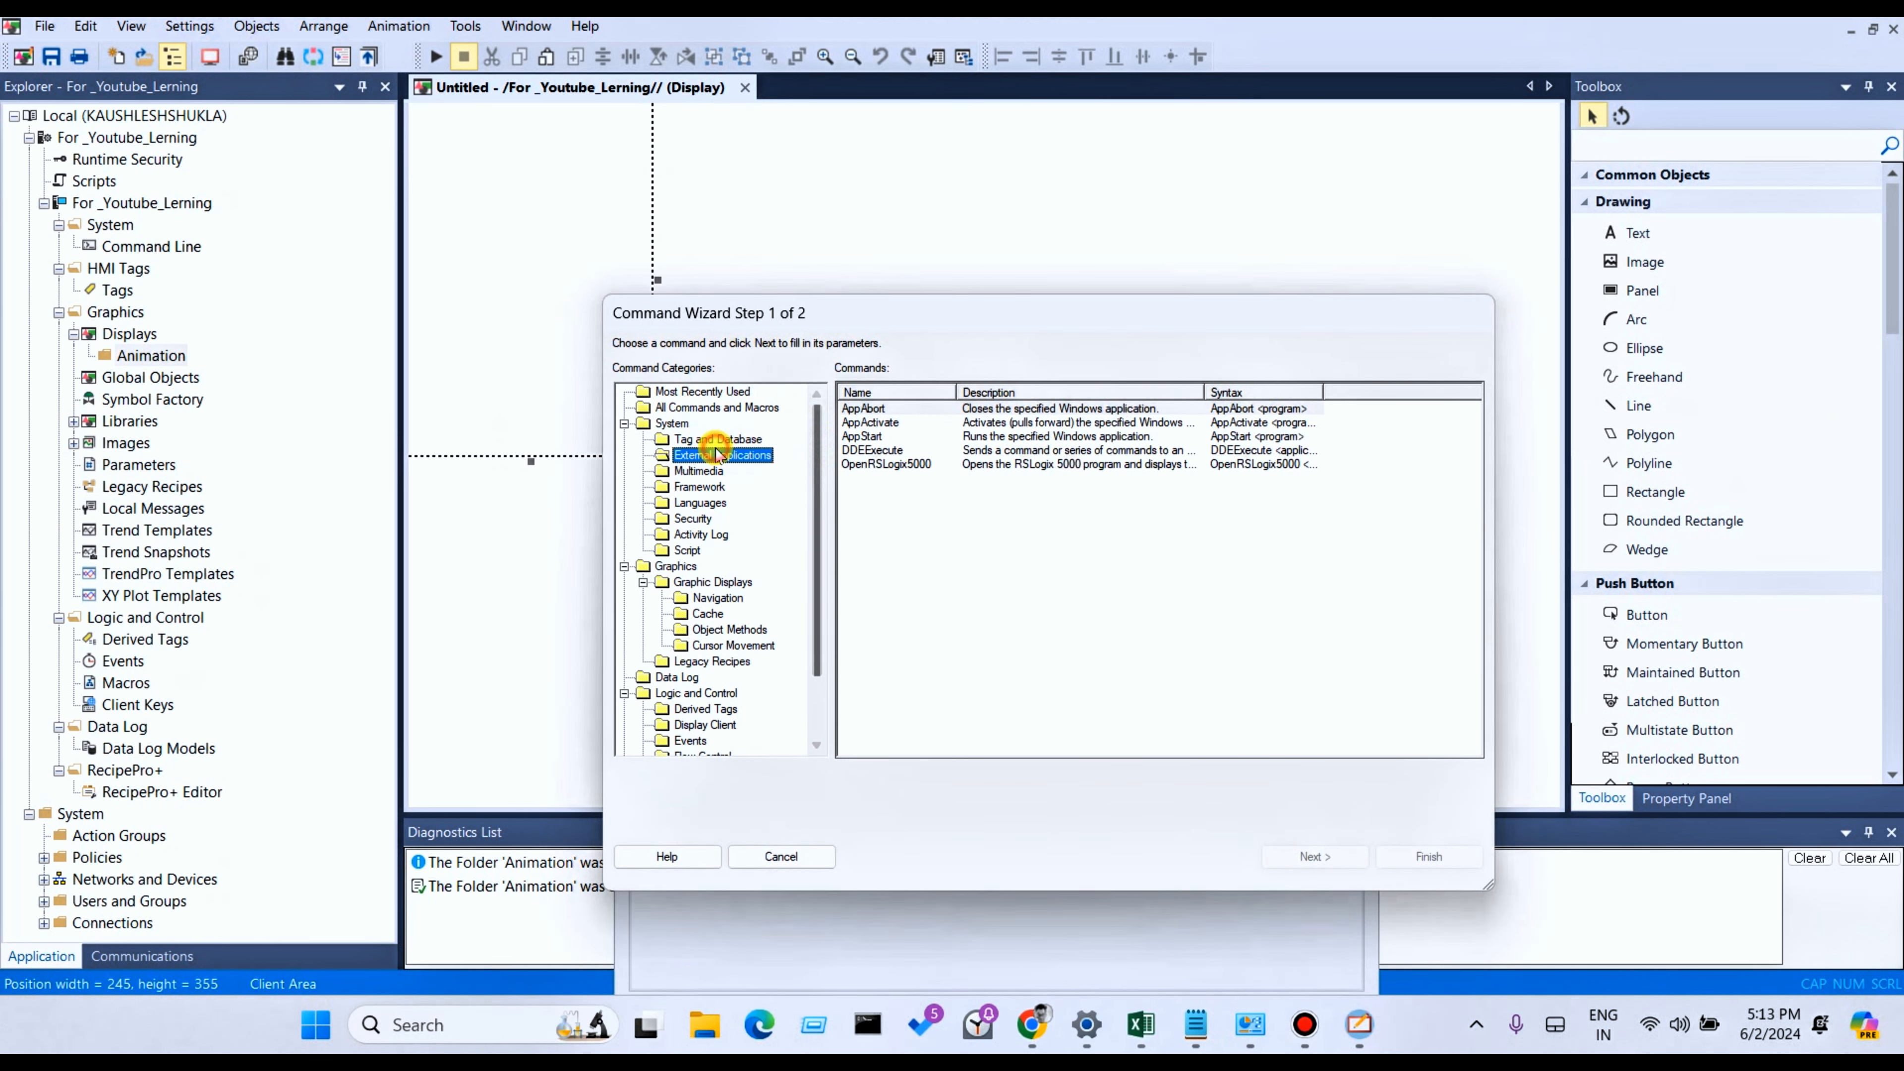
left_click(766, 864)
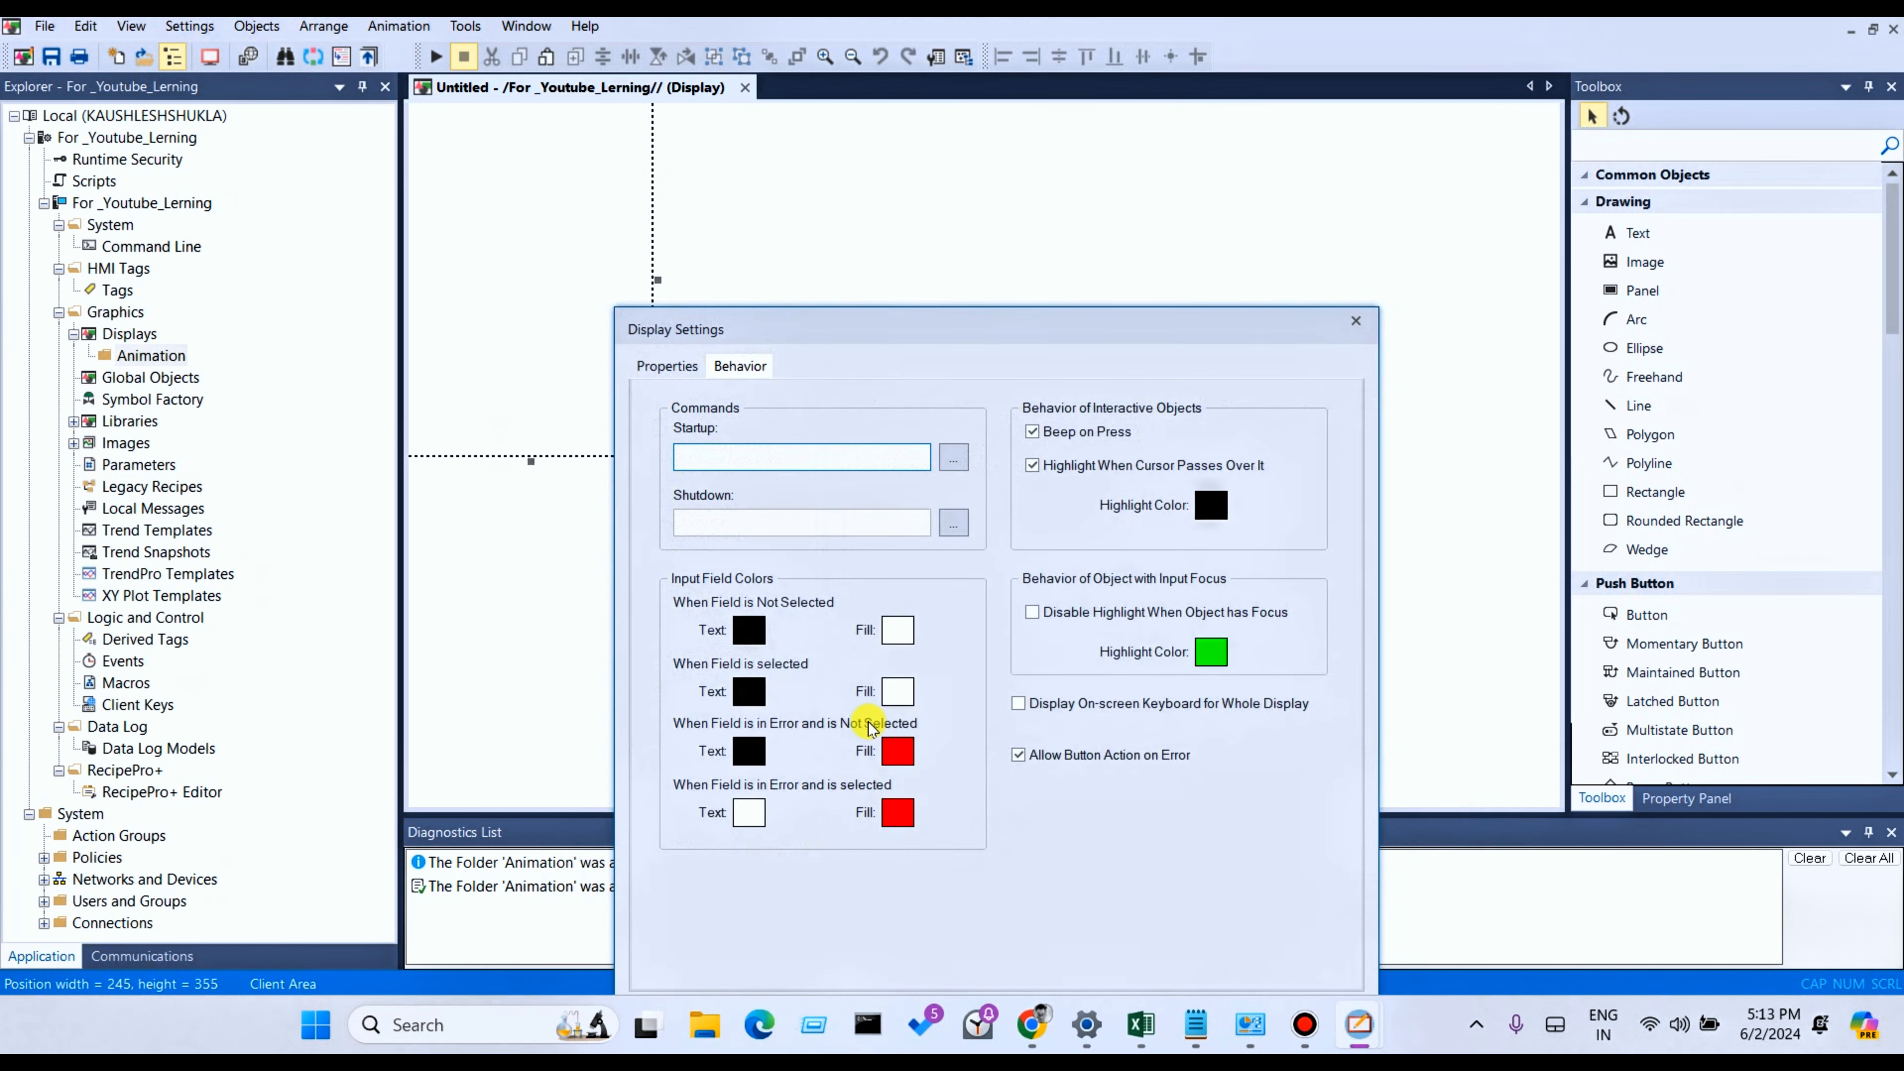
Examine the AppAbort and AppActivate external application commands for the display's shutdown command, widening the description and syntax columns.
left_click(807, 519)
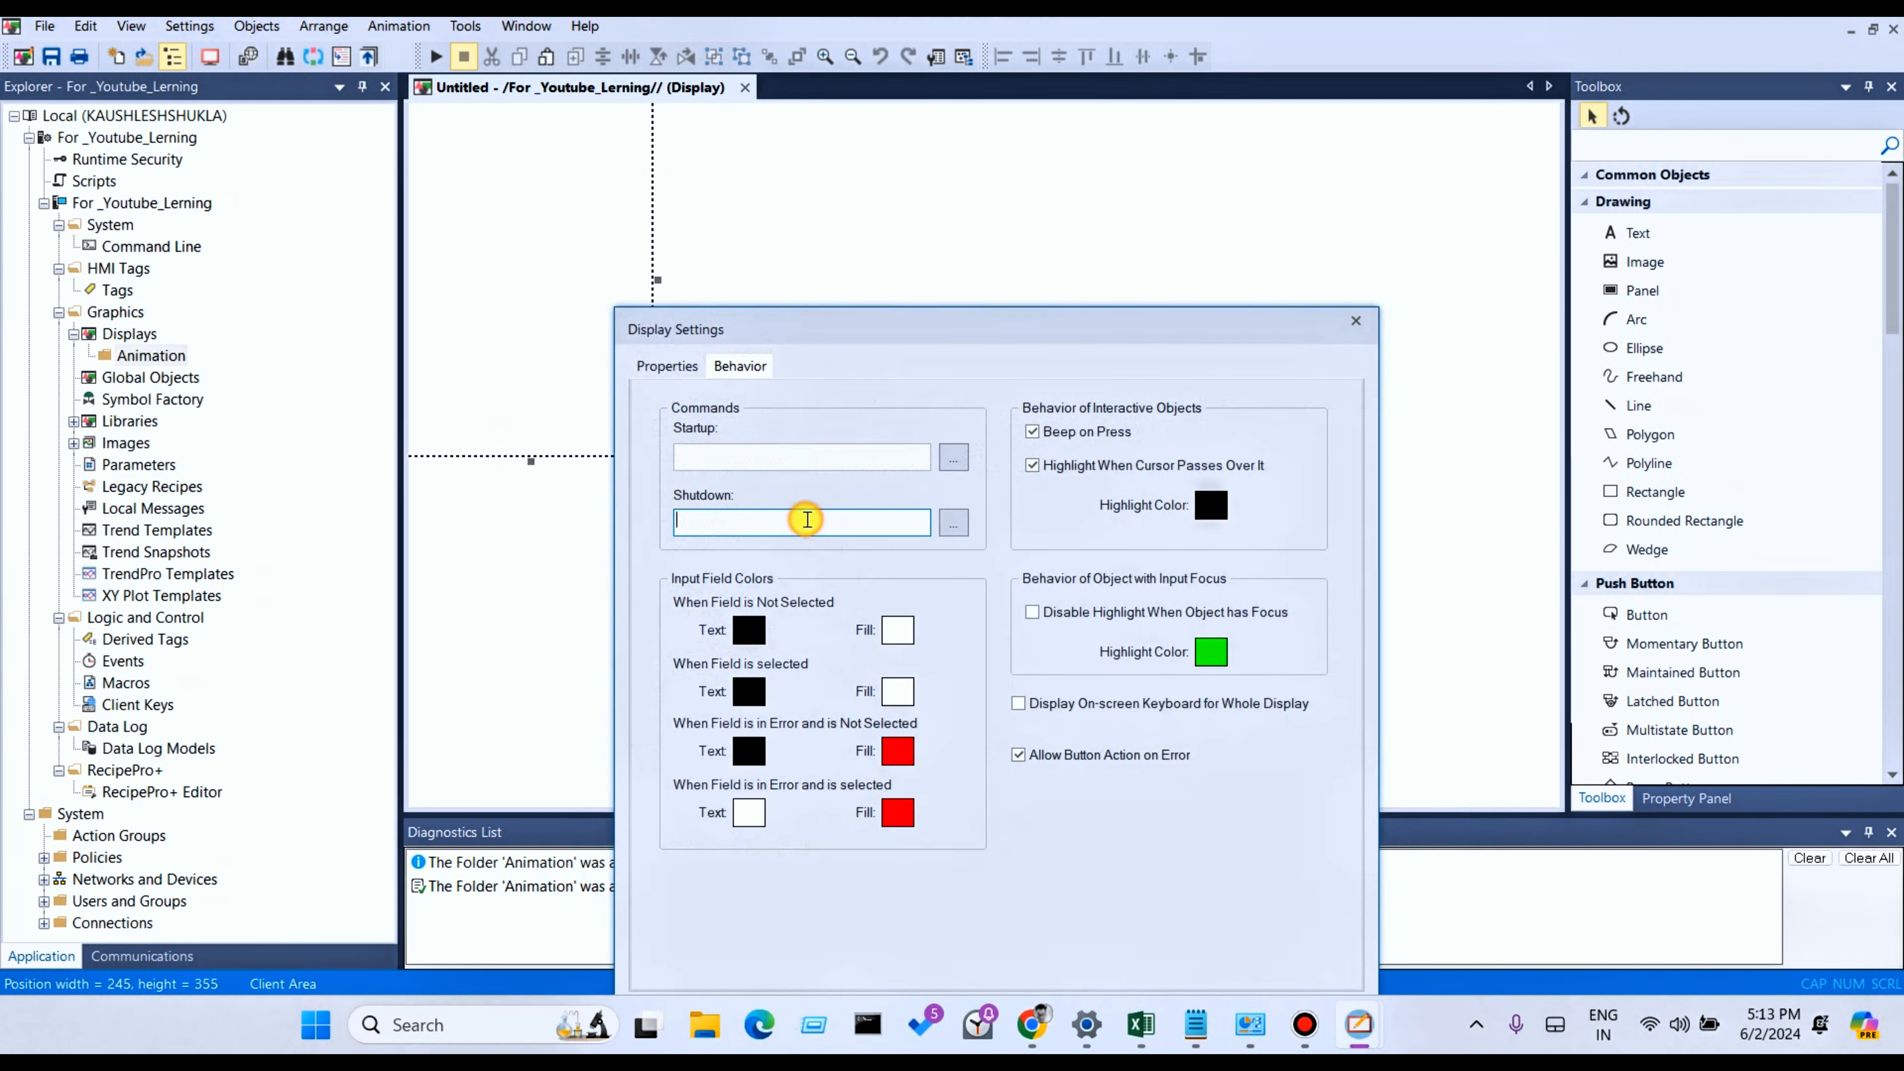
left_click(862, 454)
left_click(824, 519)
left_click(950, 524)
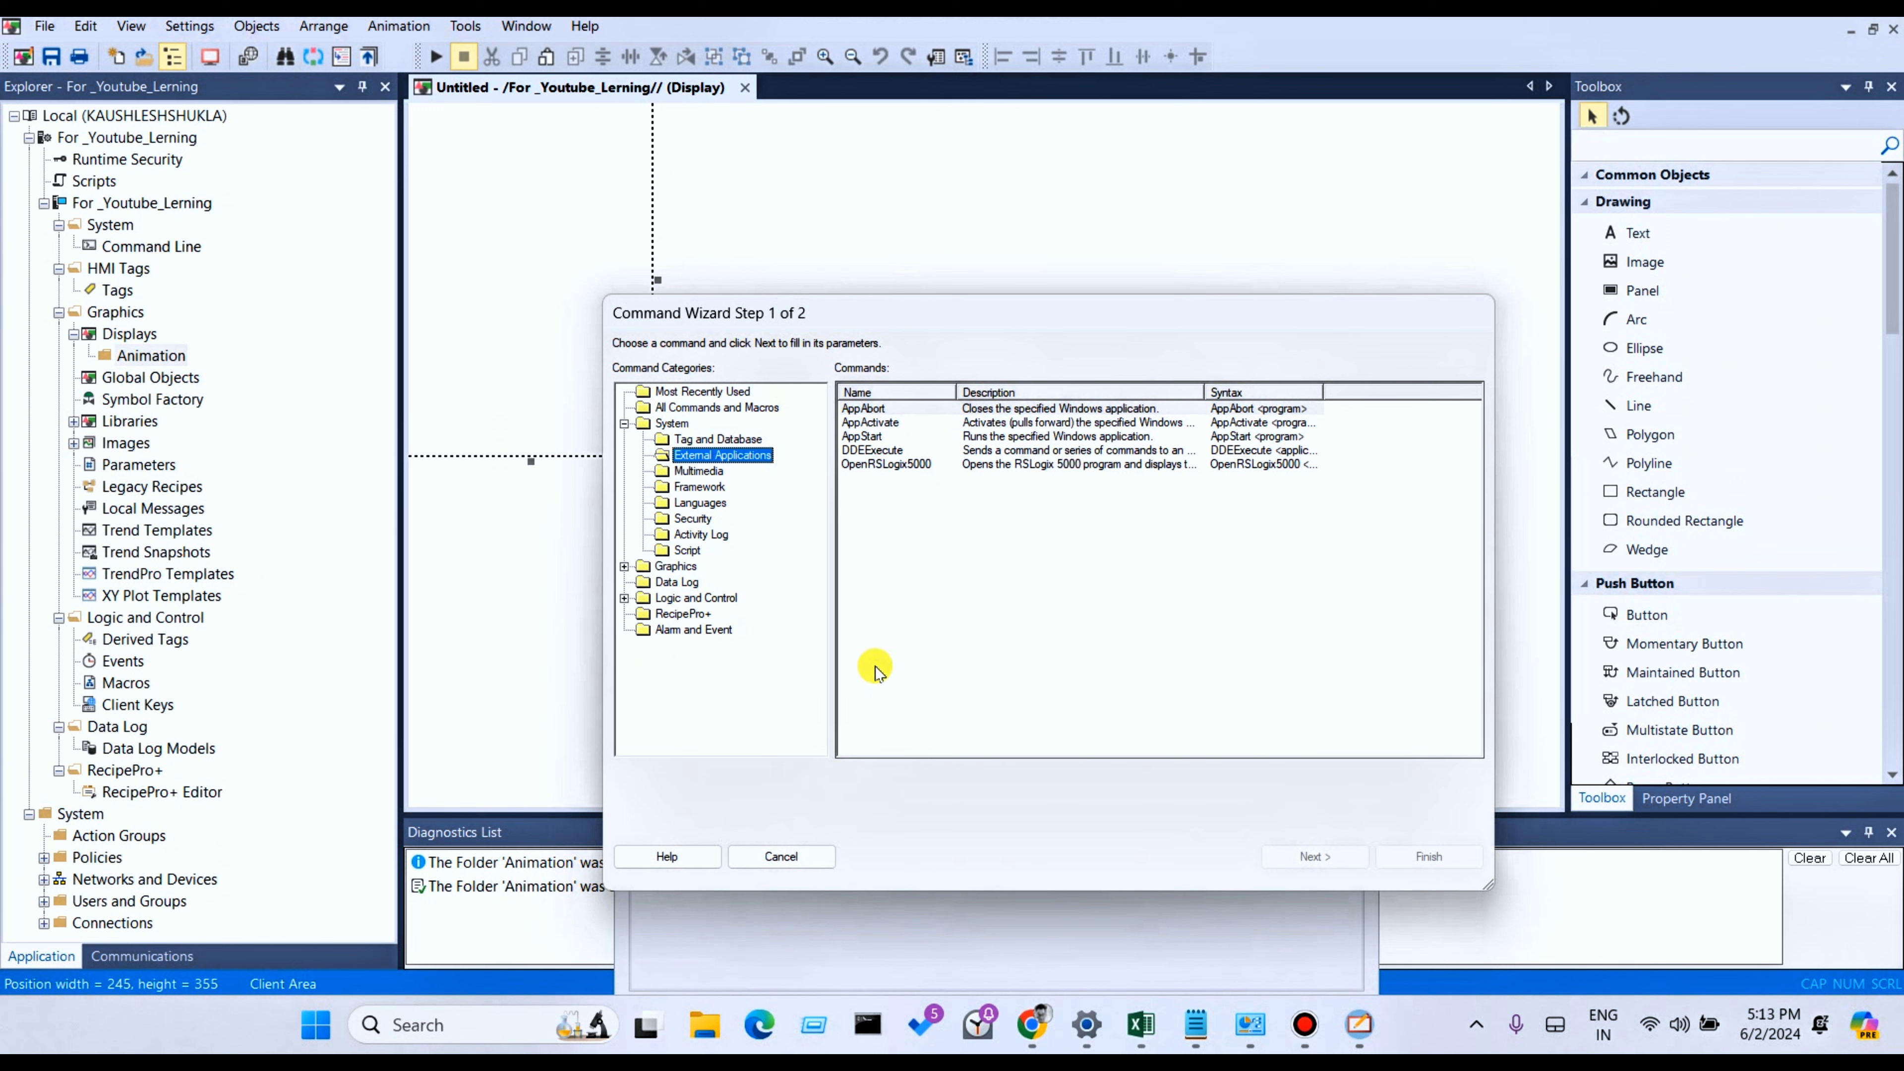
left_click(875, 411)
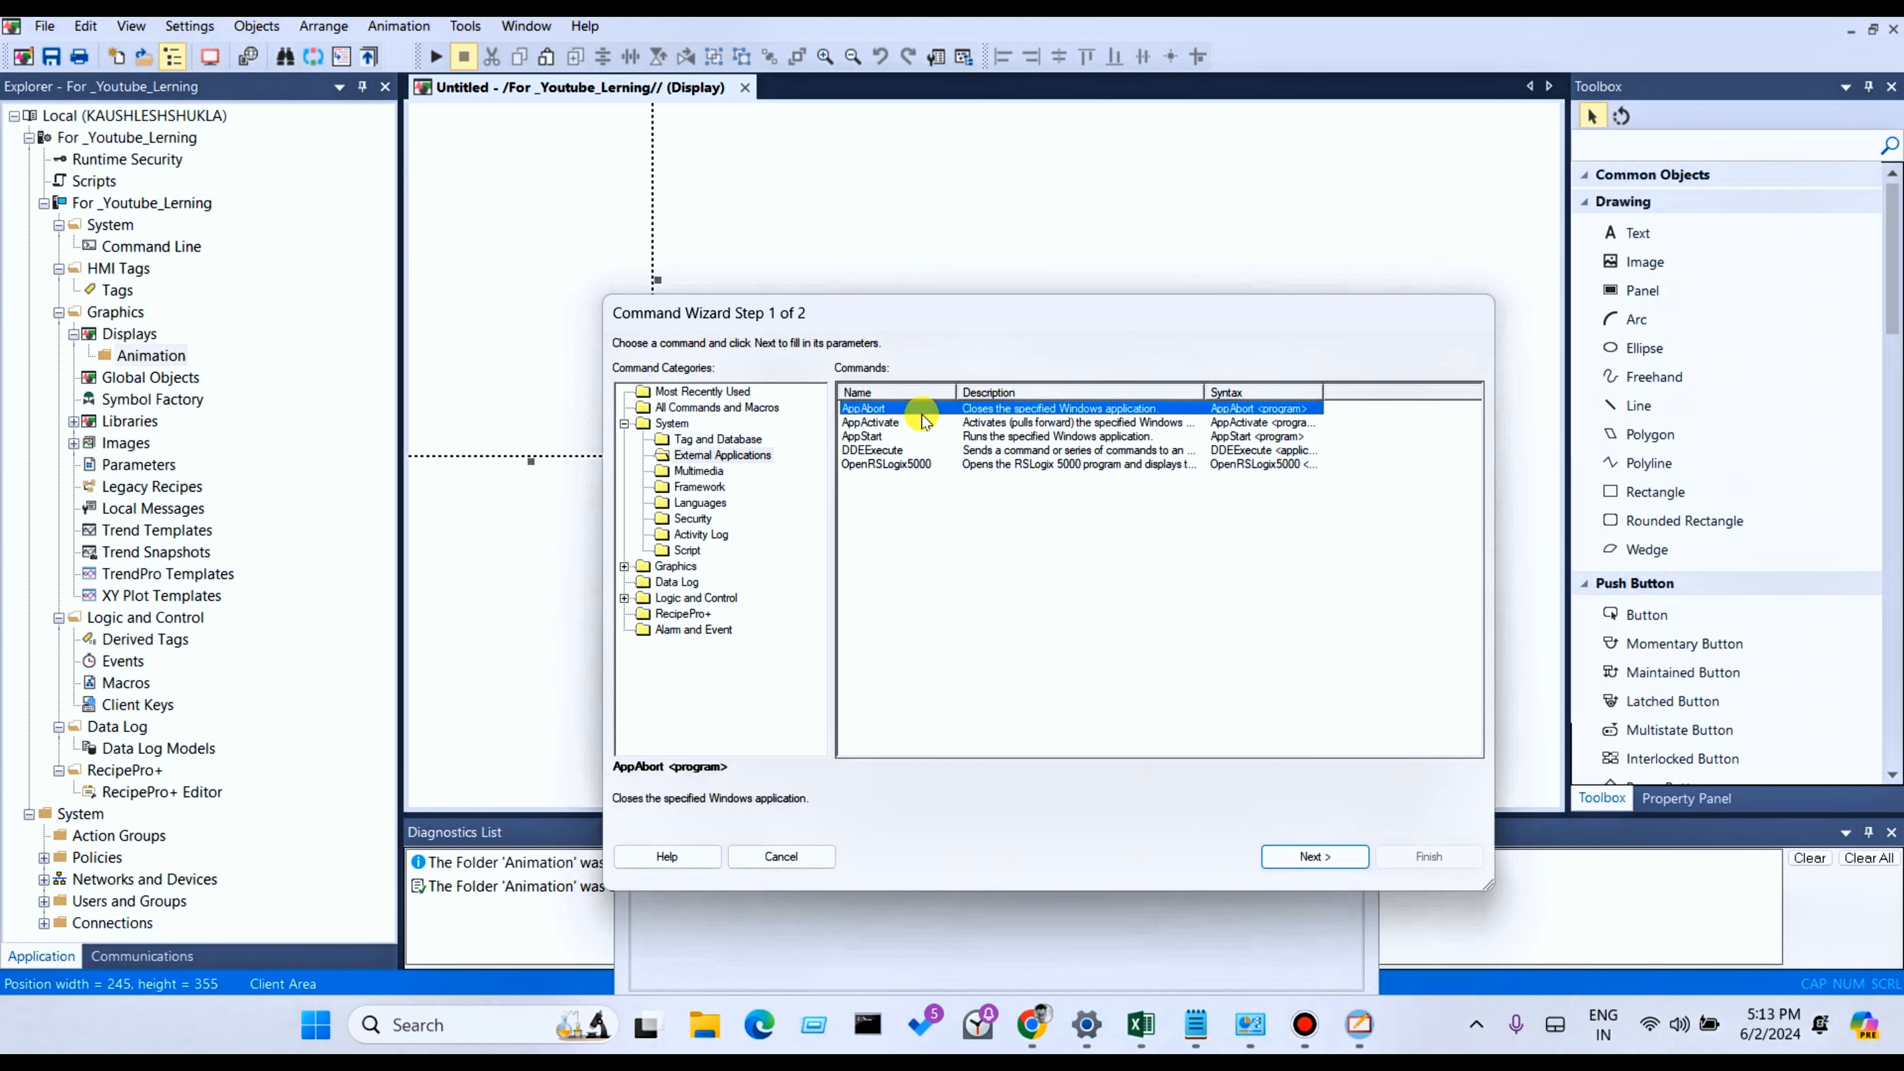
left_click(871, 423)
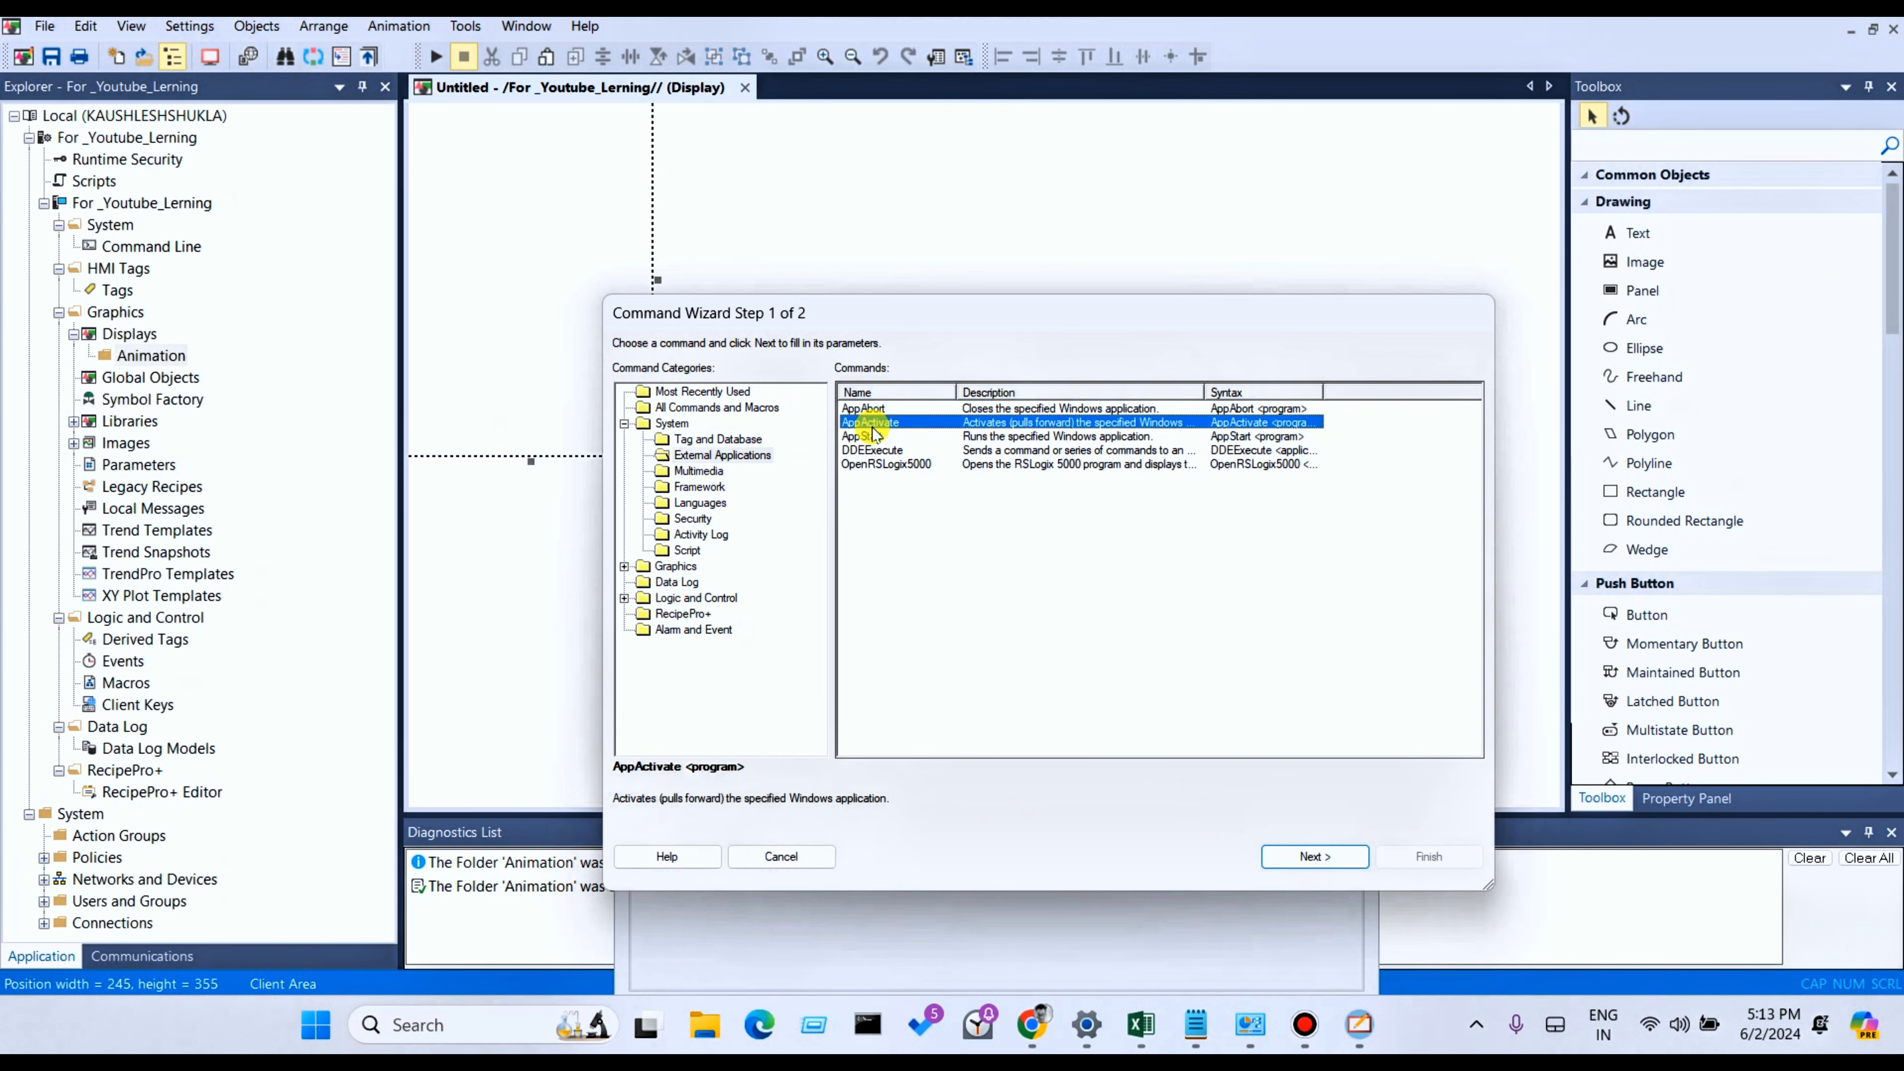
left_click(970, 409)
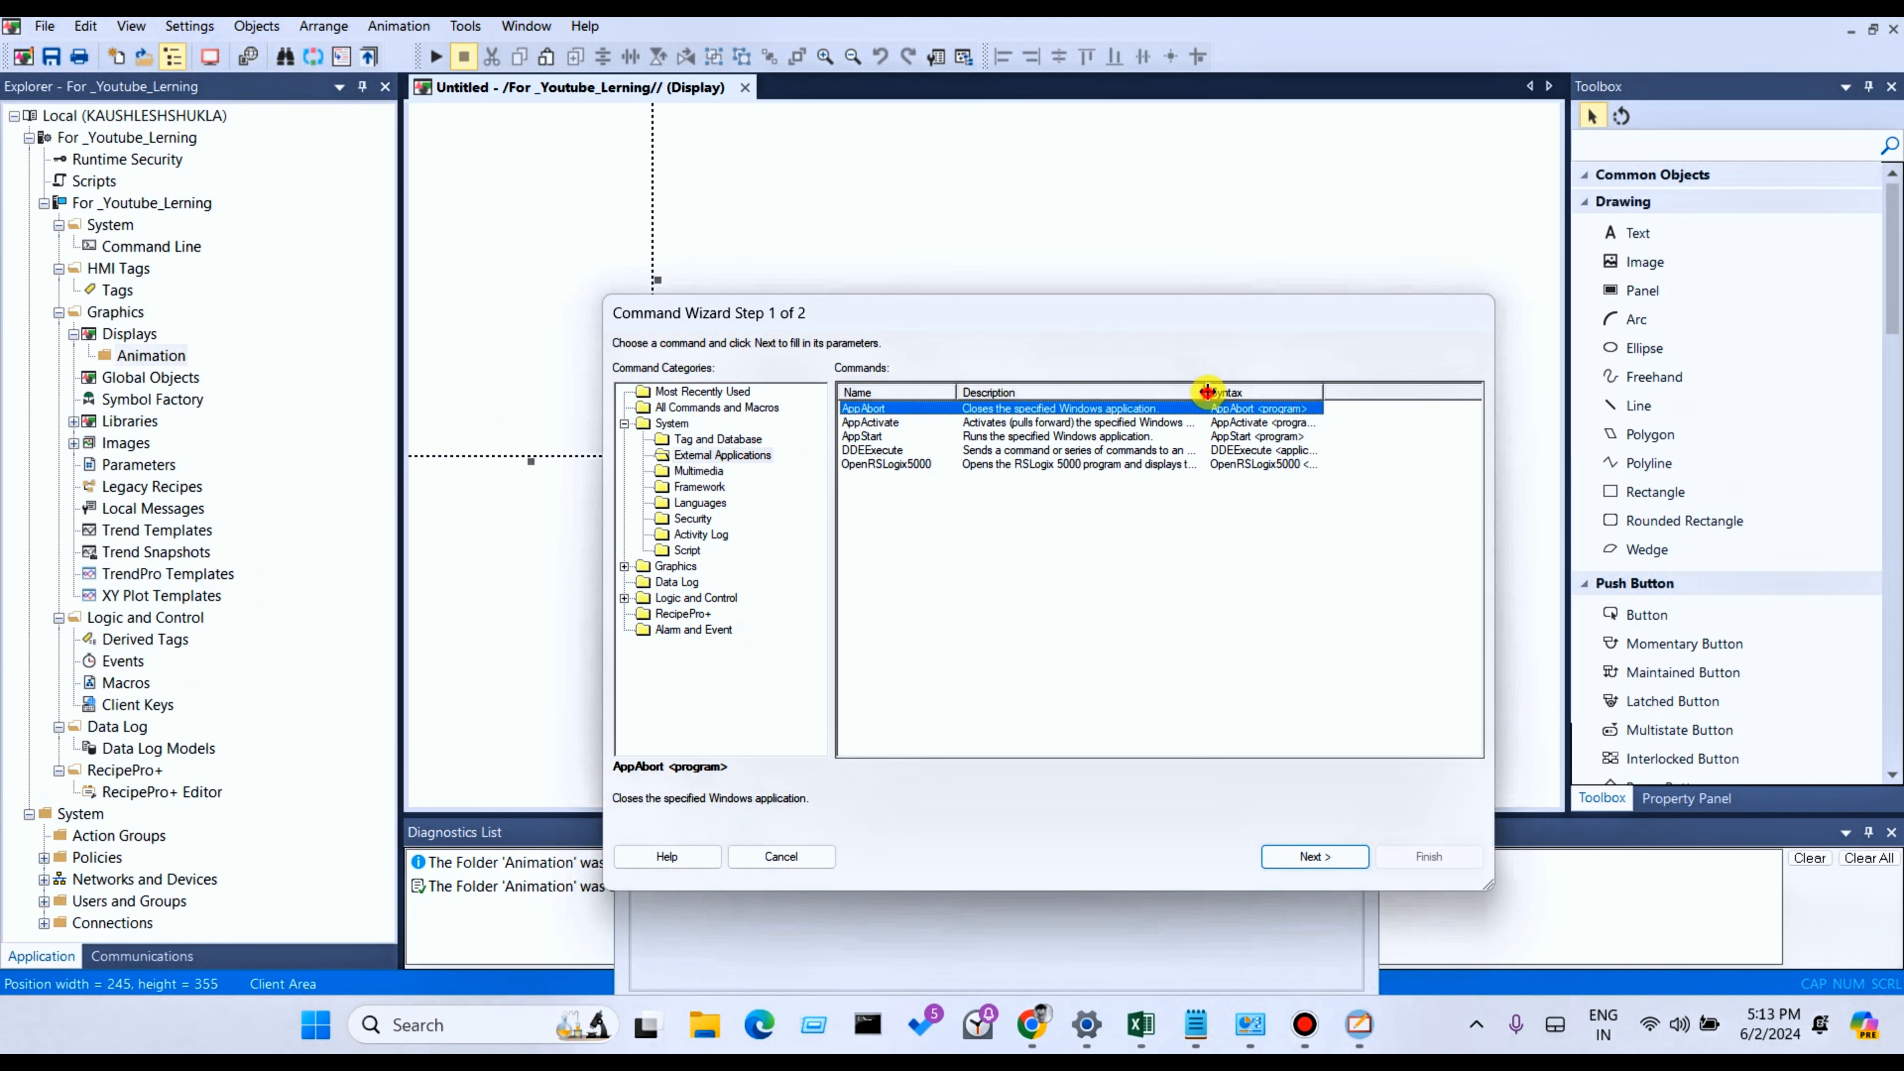
left_click_drag(1207, 391, 1295, 399)
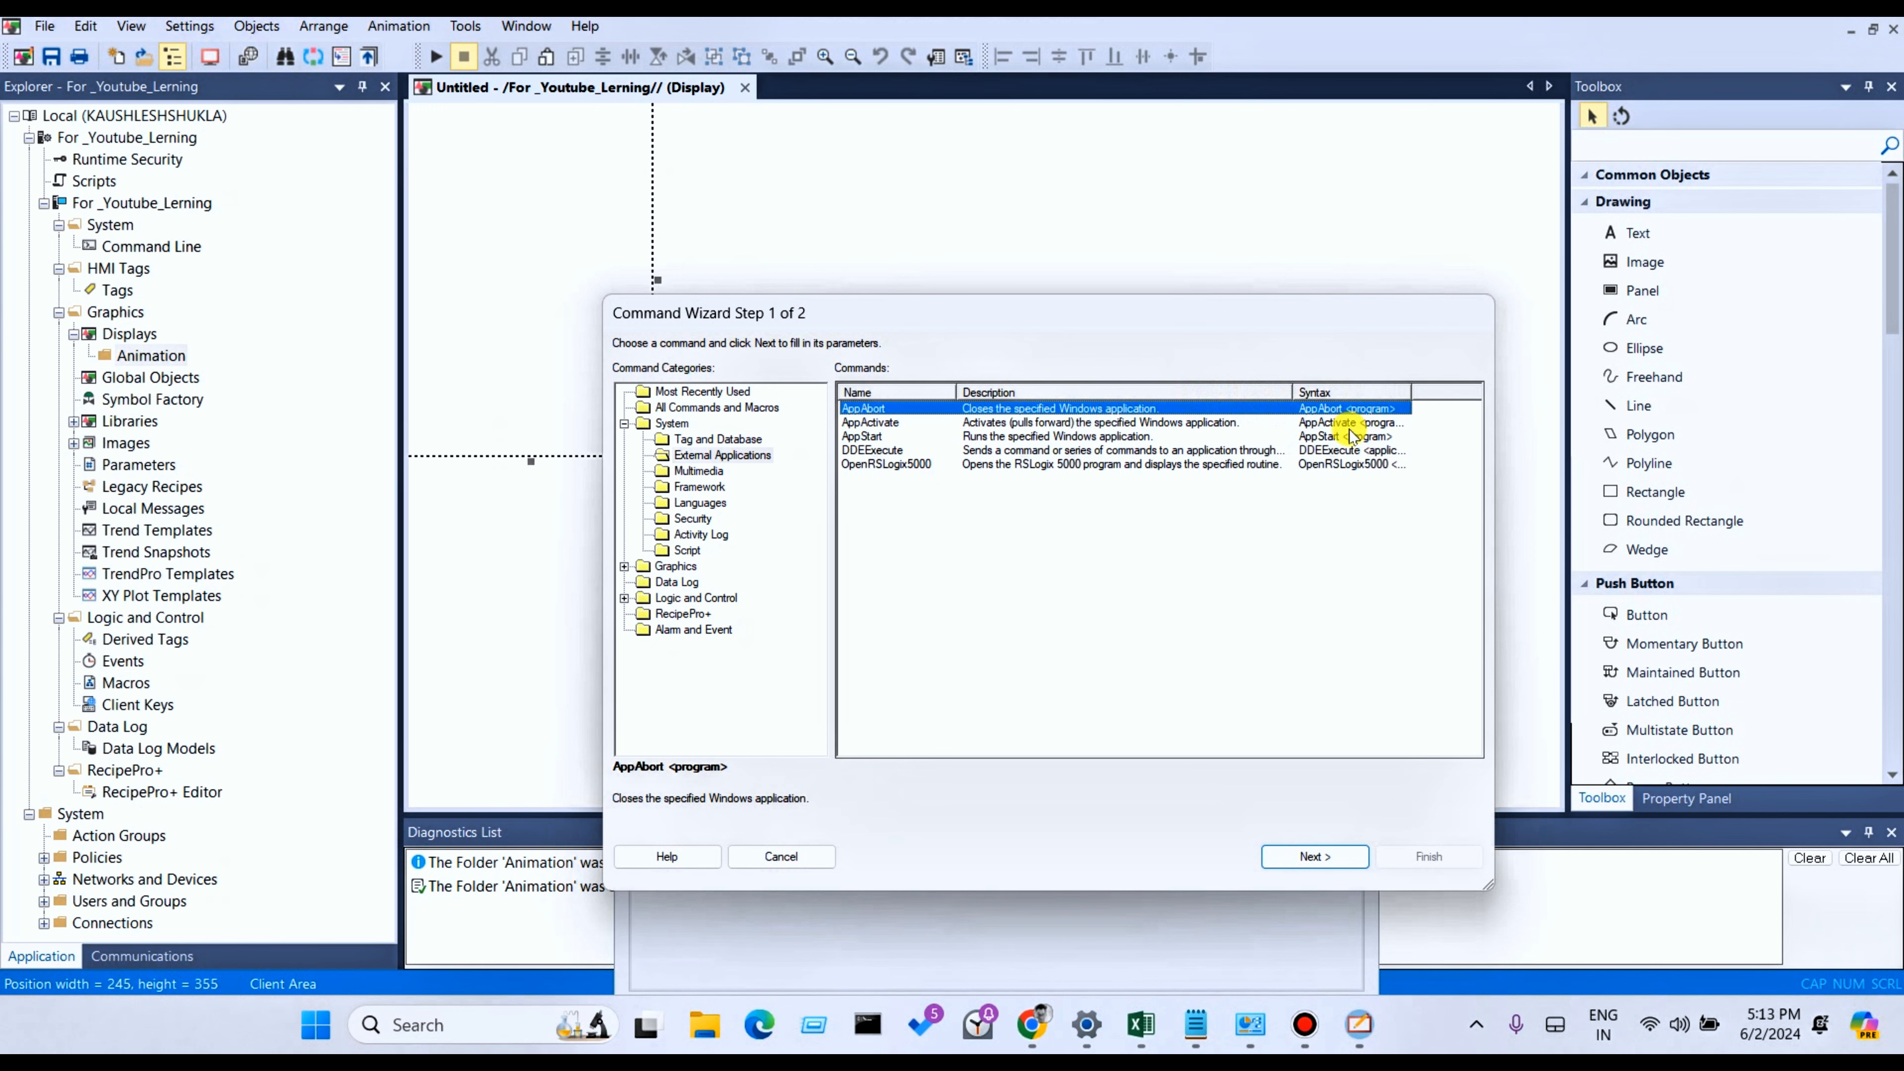
left_click_drag(1411, 392, 1461, 396)
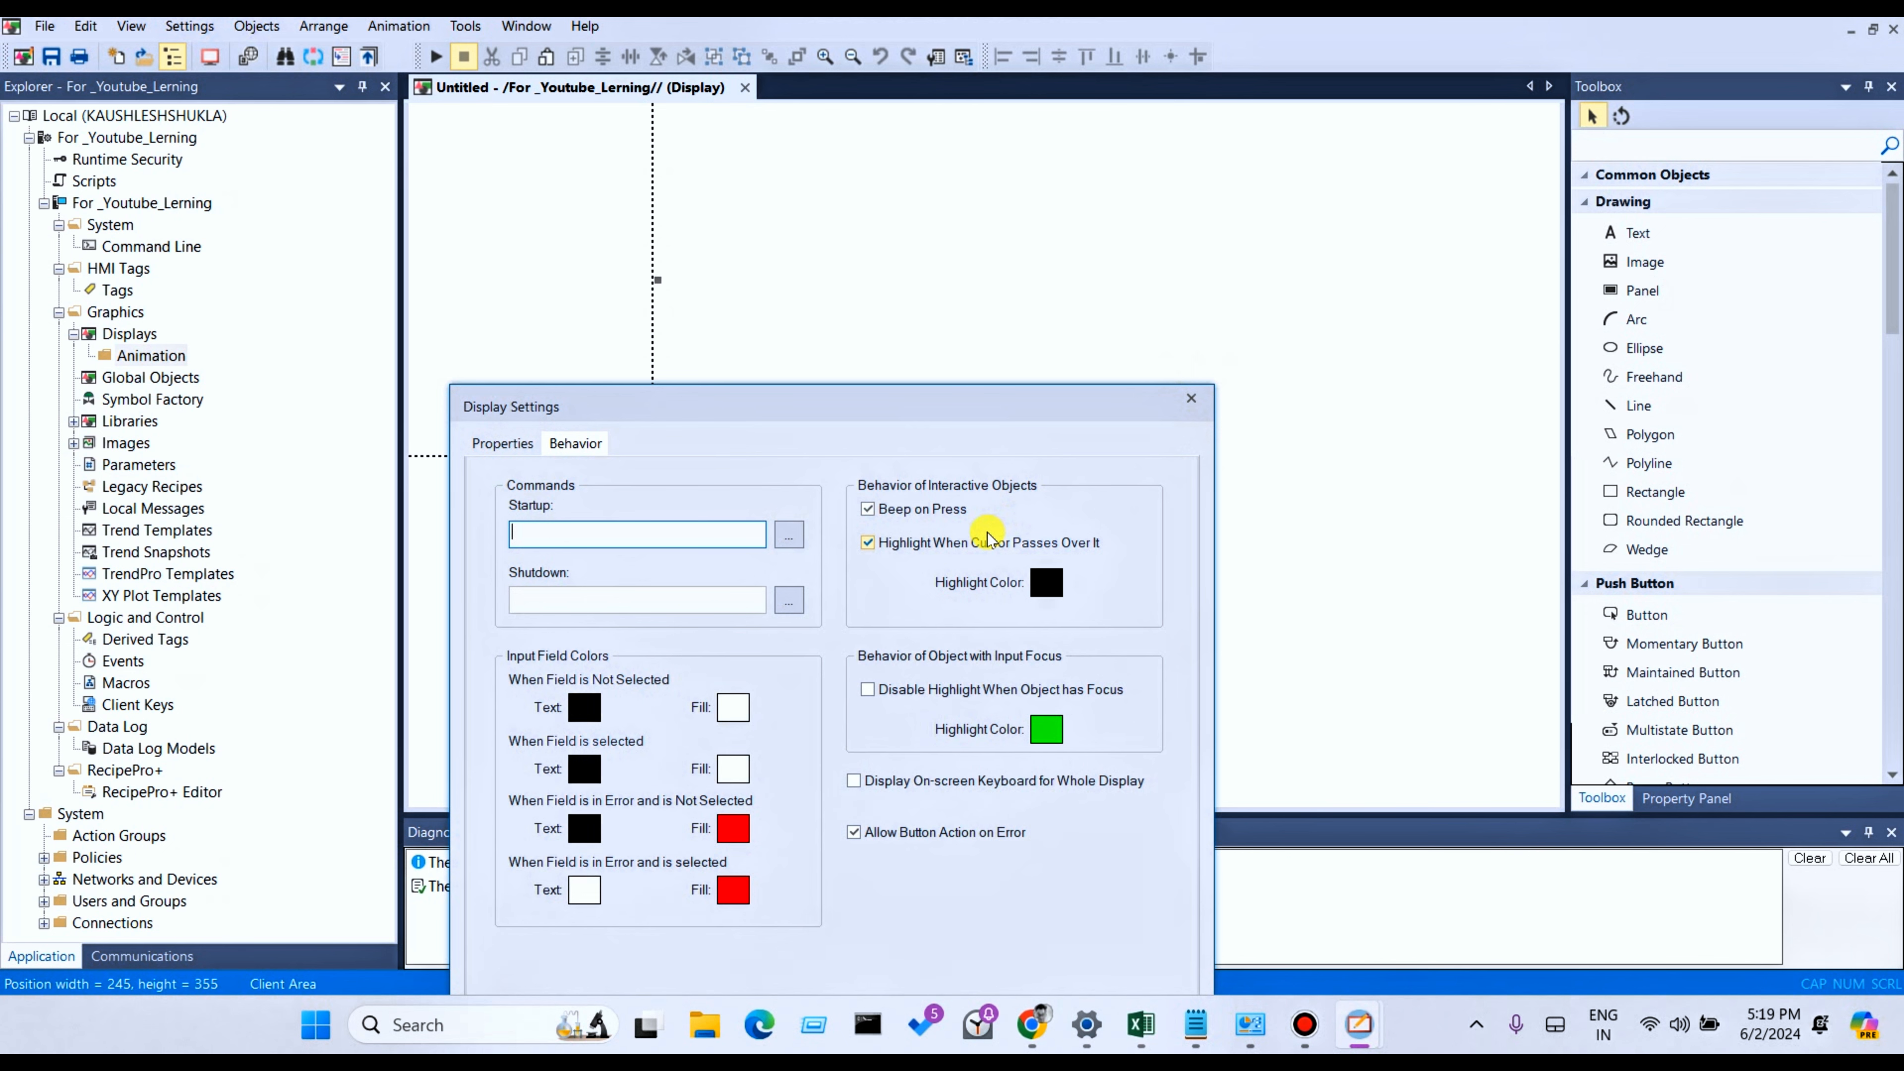
Set the highlight color for interactive objects under the cursor to bright green from the standard color palette.
left_click(1045, 586)
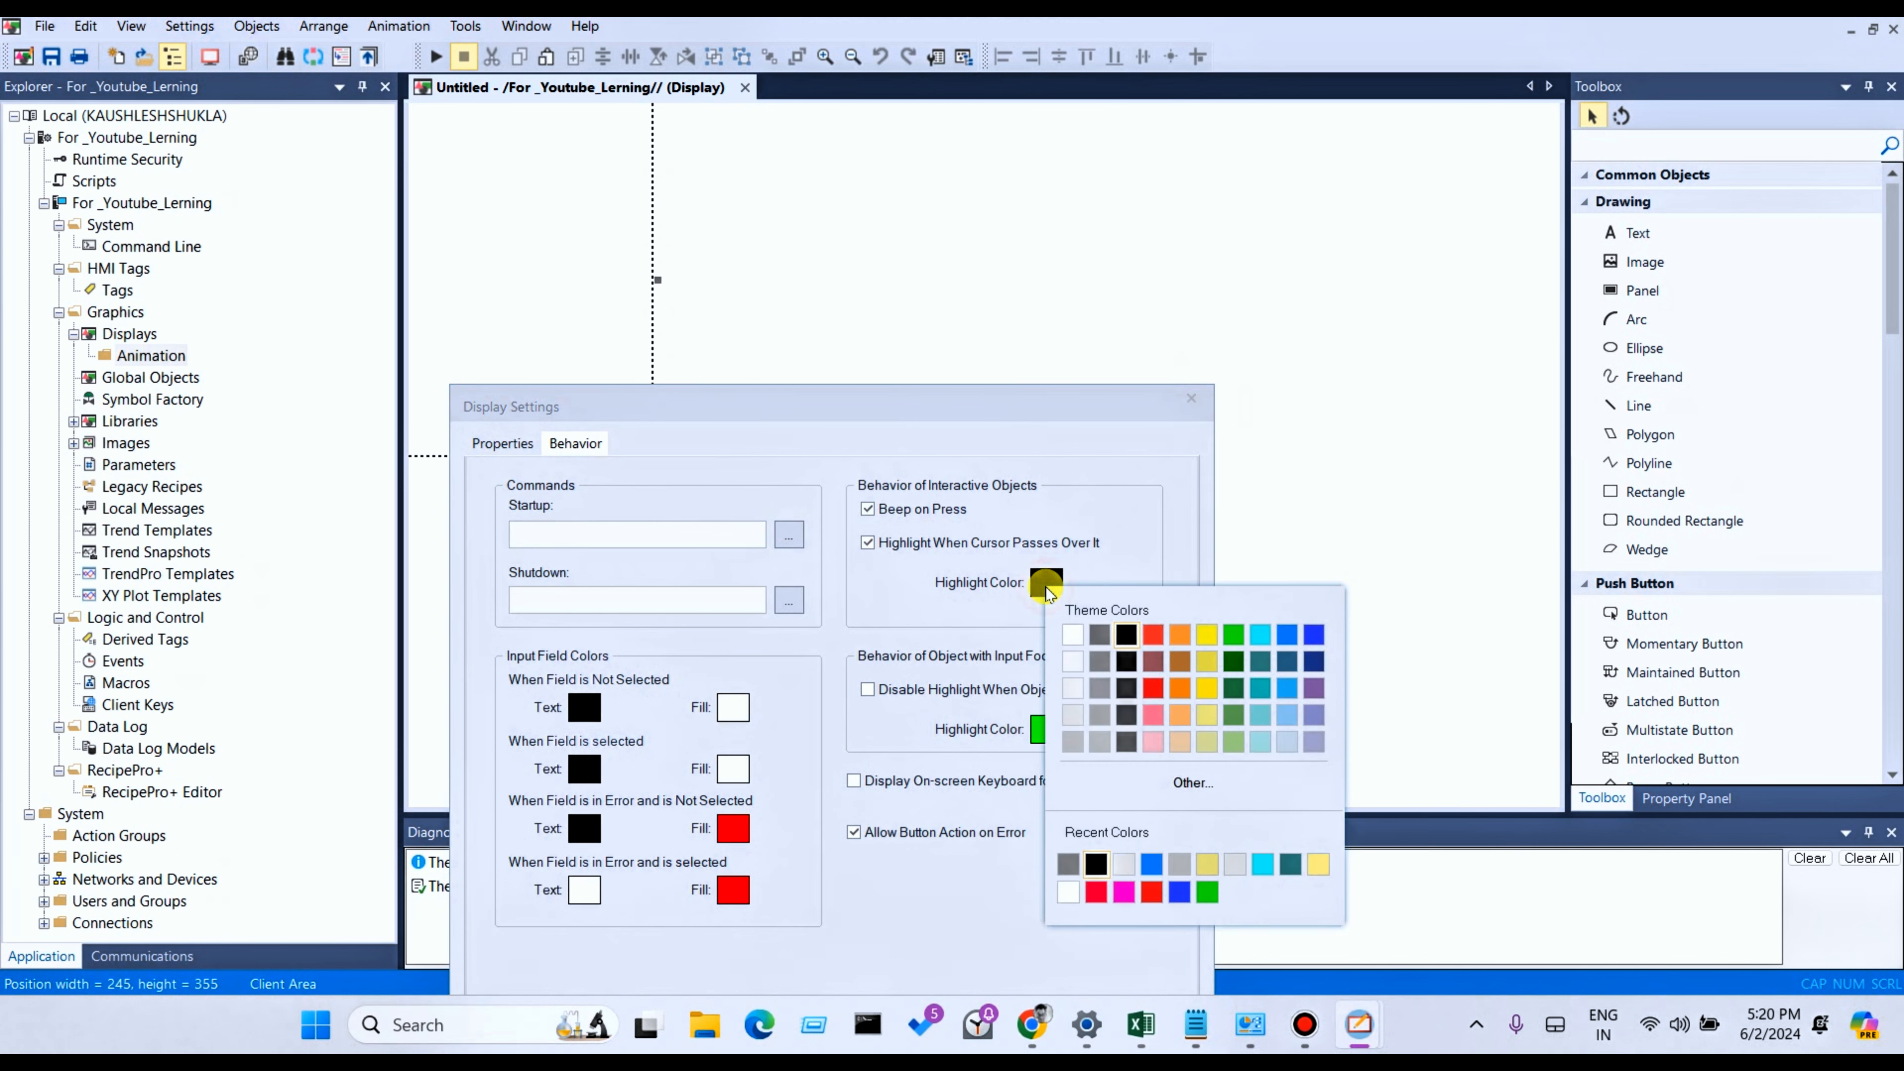
left_click(1157, 777)
left_click(1058, 724)
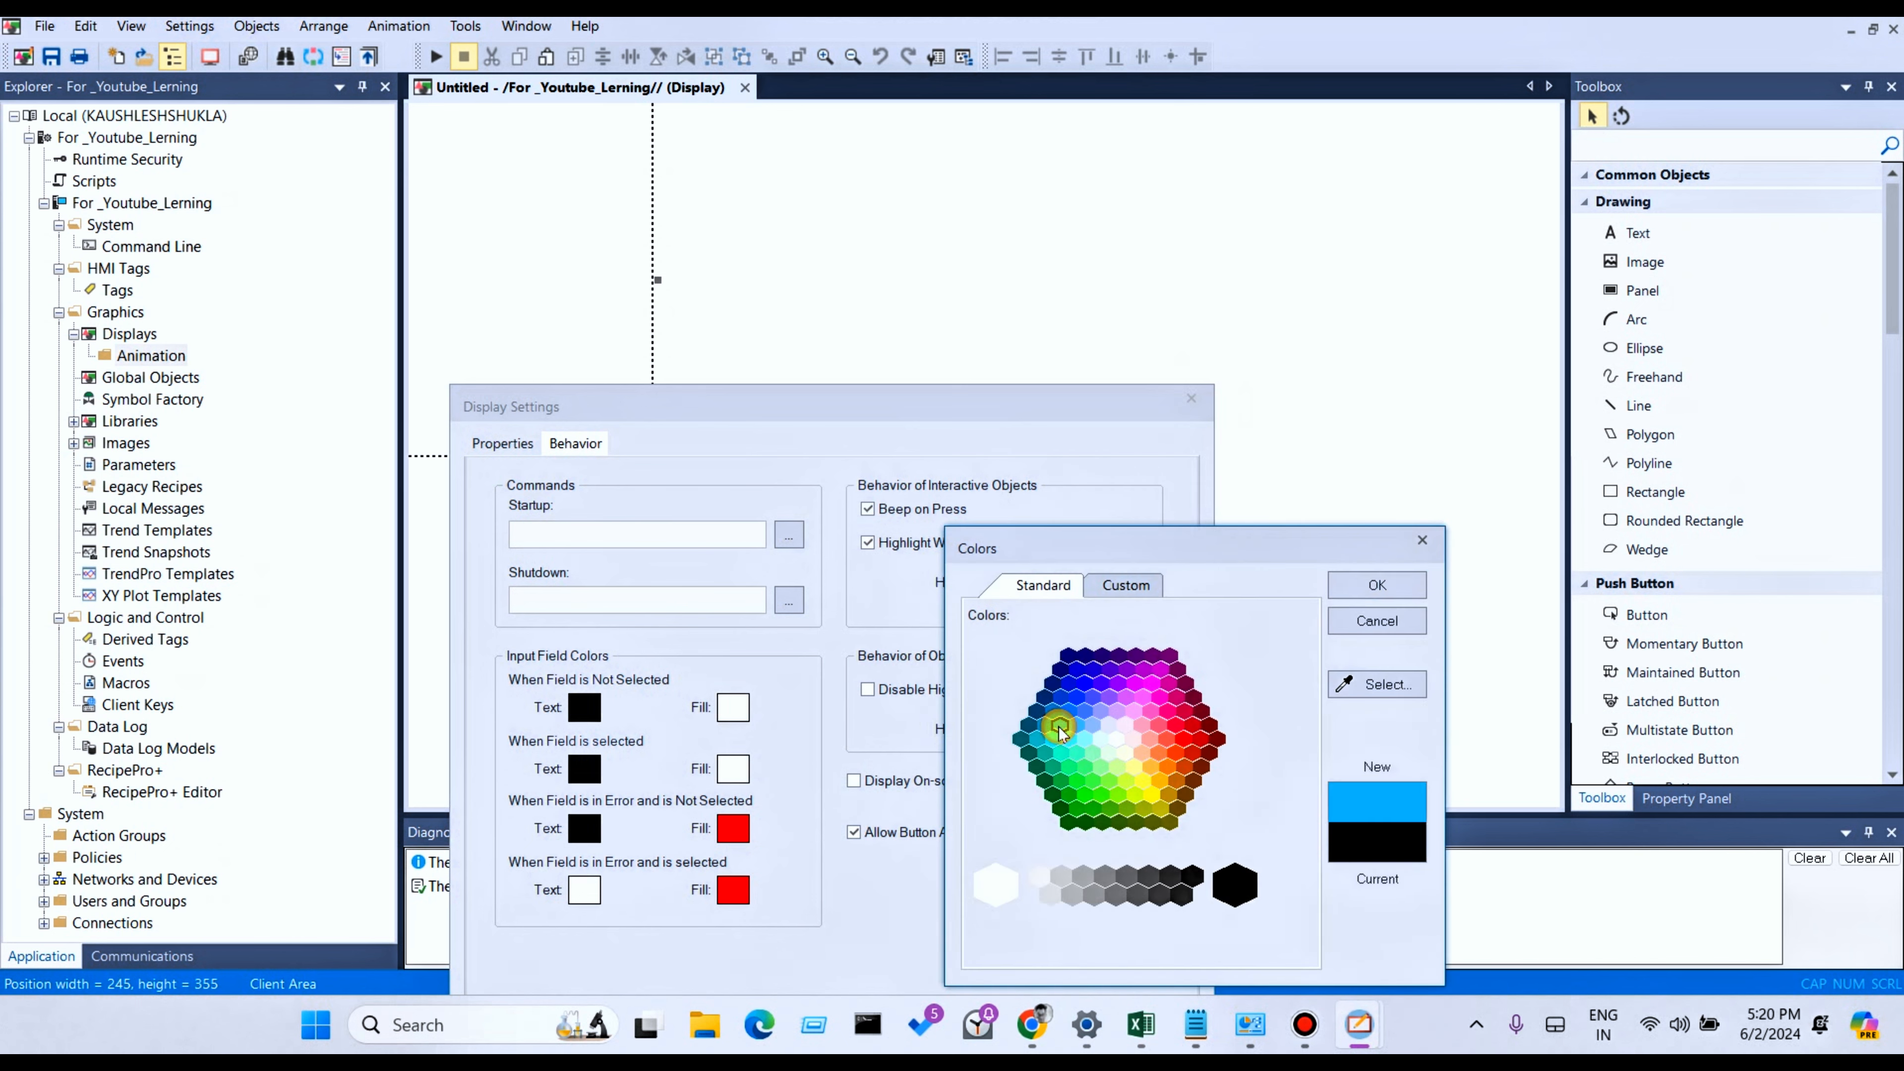
left_click(1115, 740)
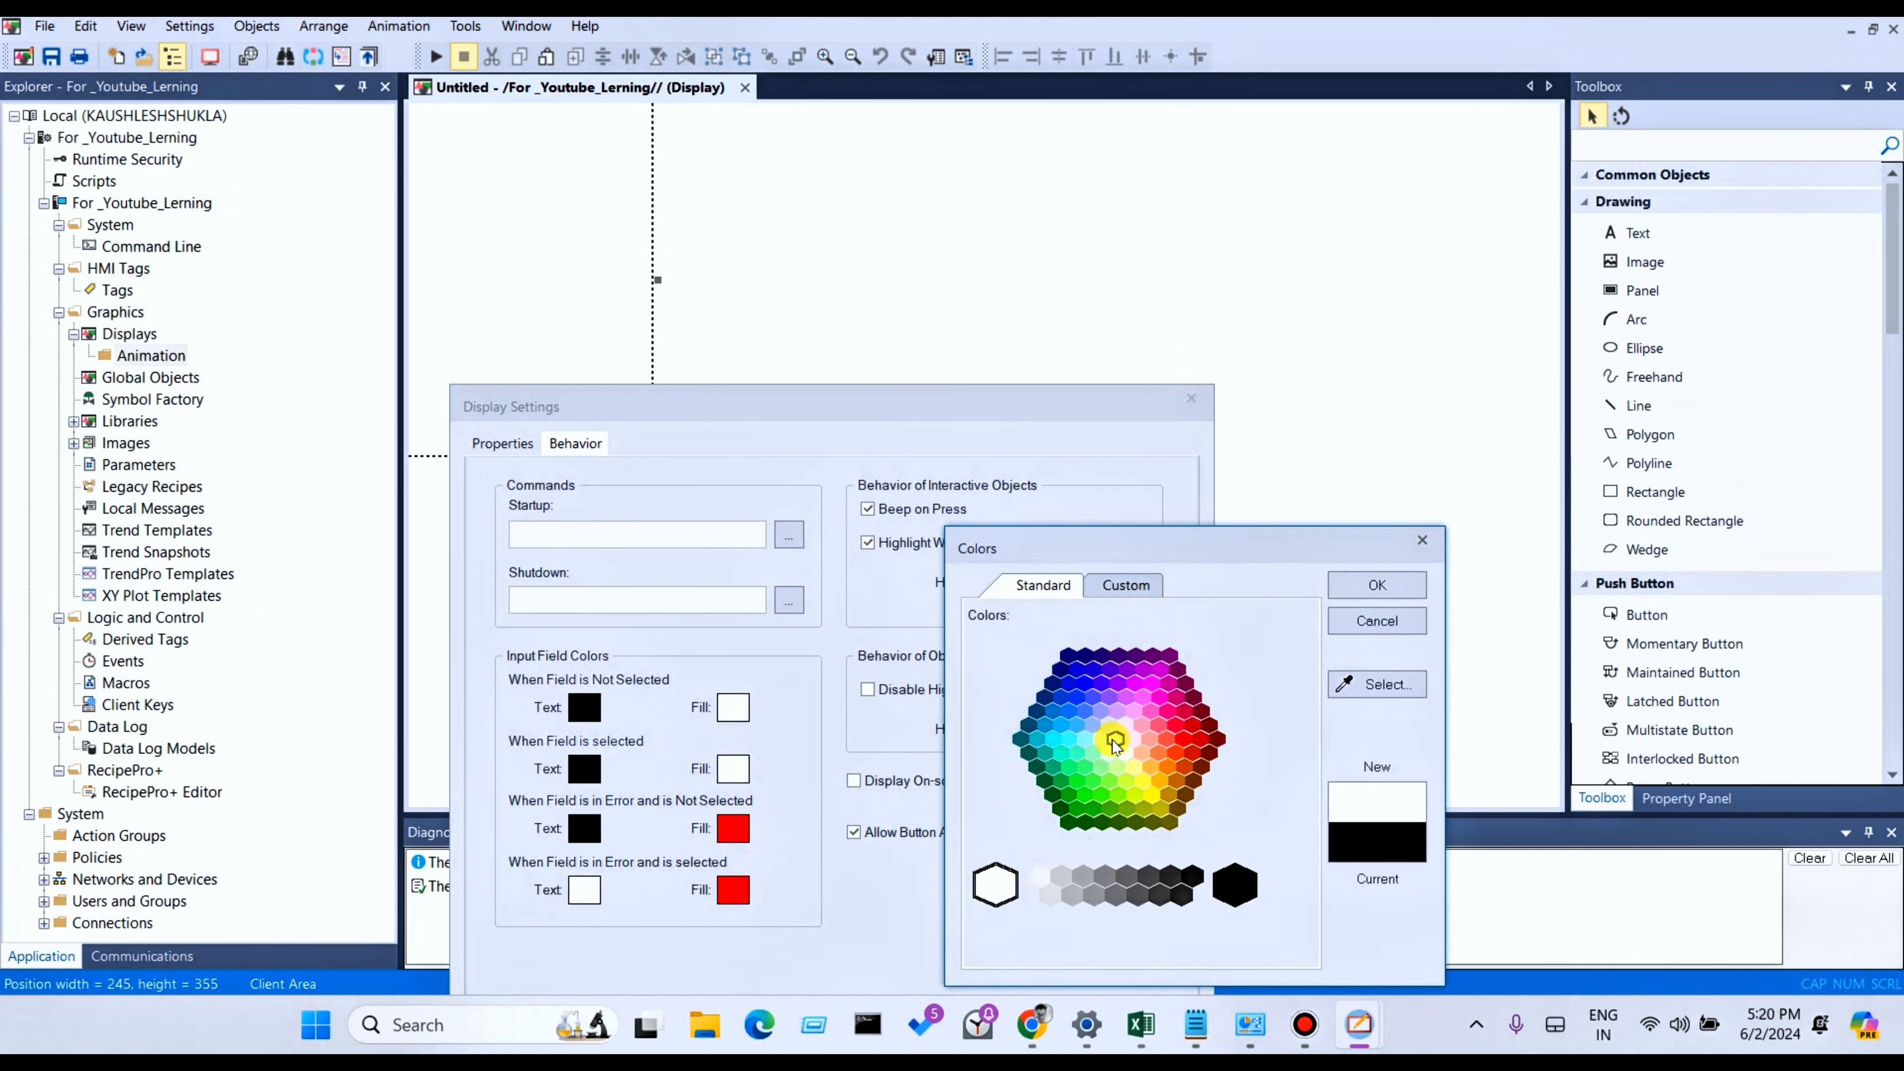
left_click(1099, 796)
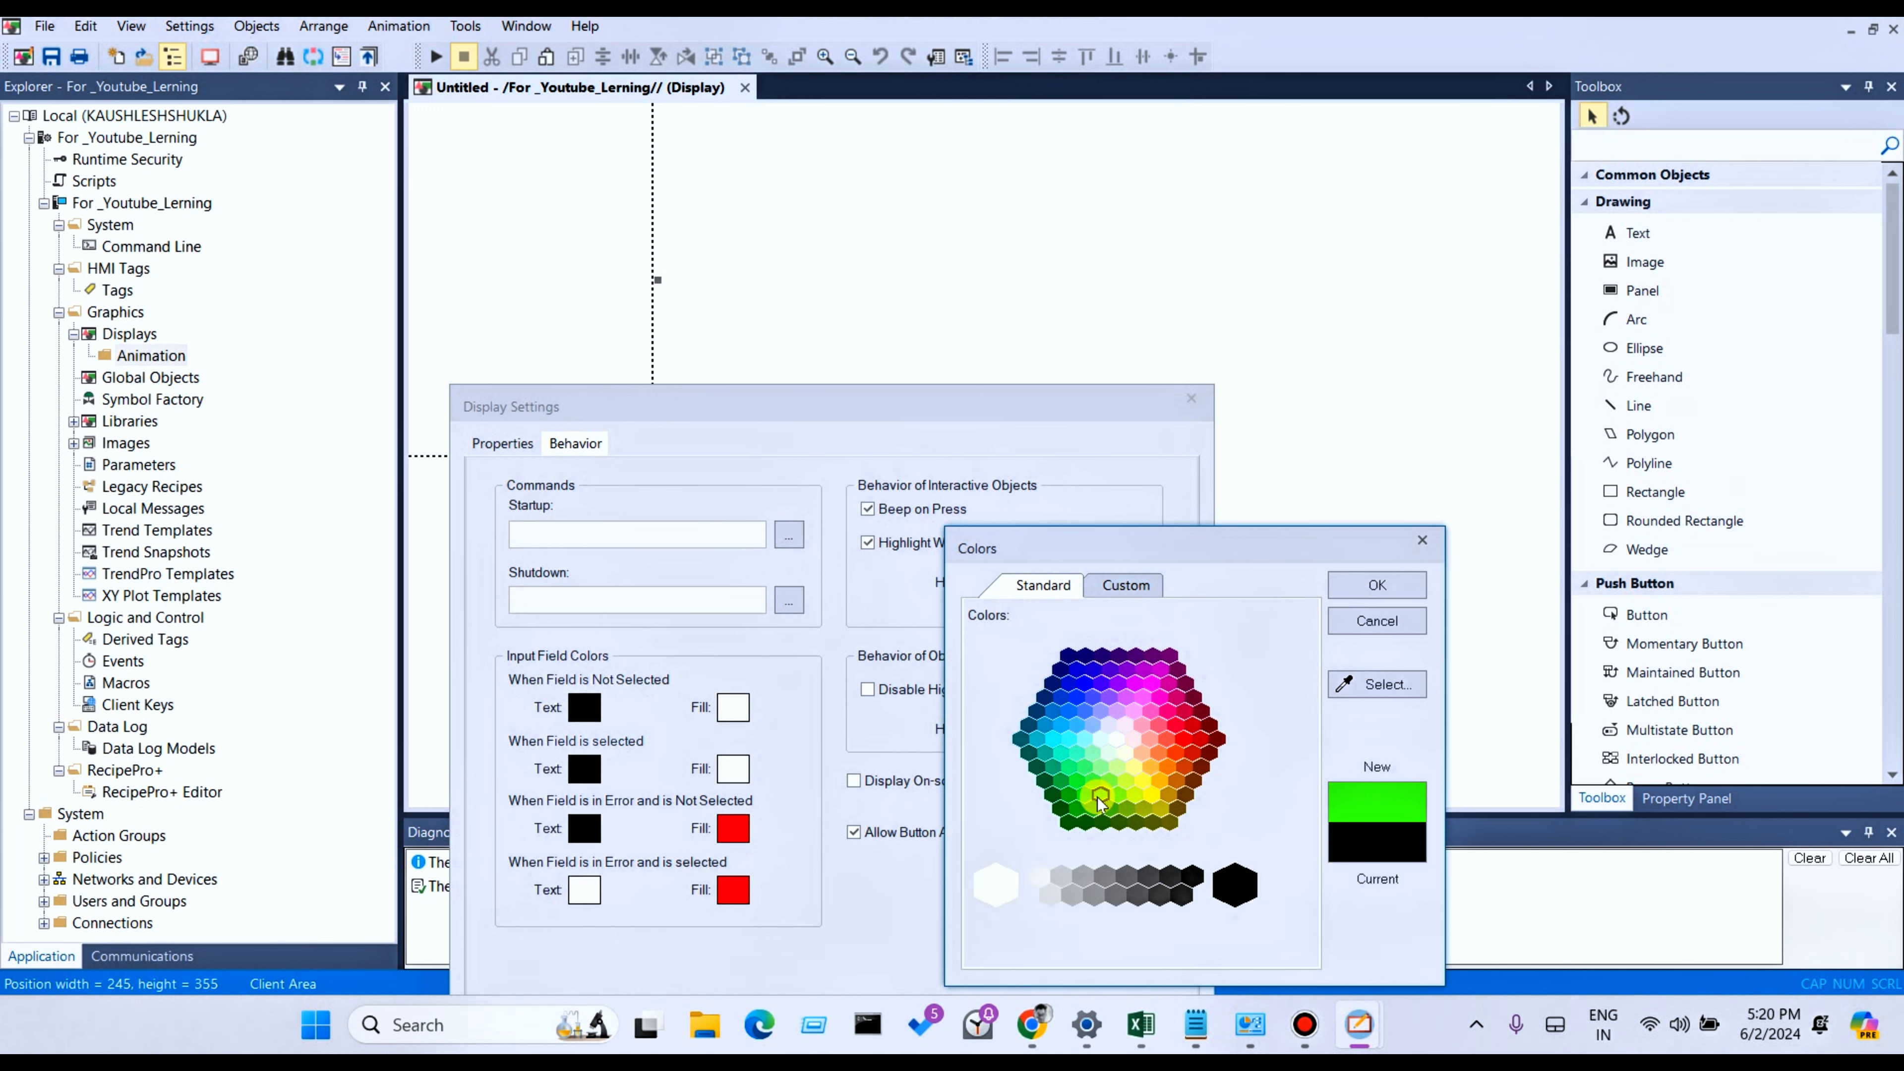
left_click(1357, 596)
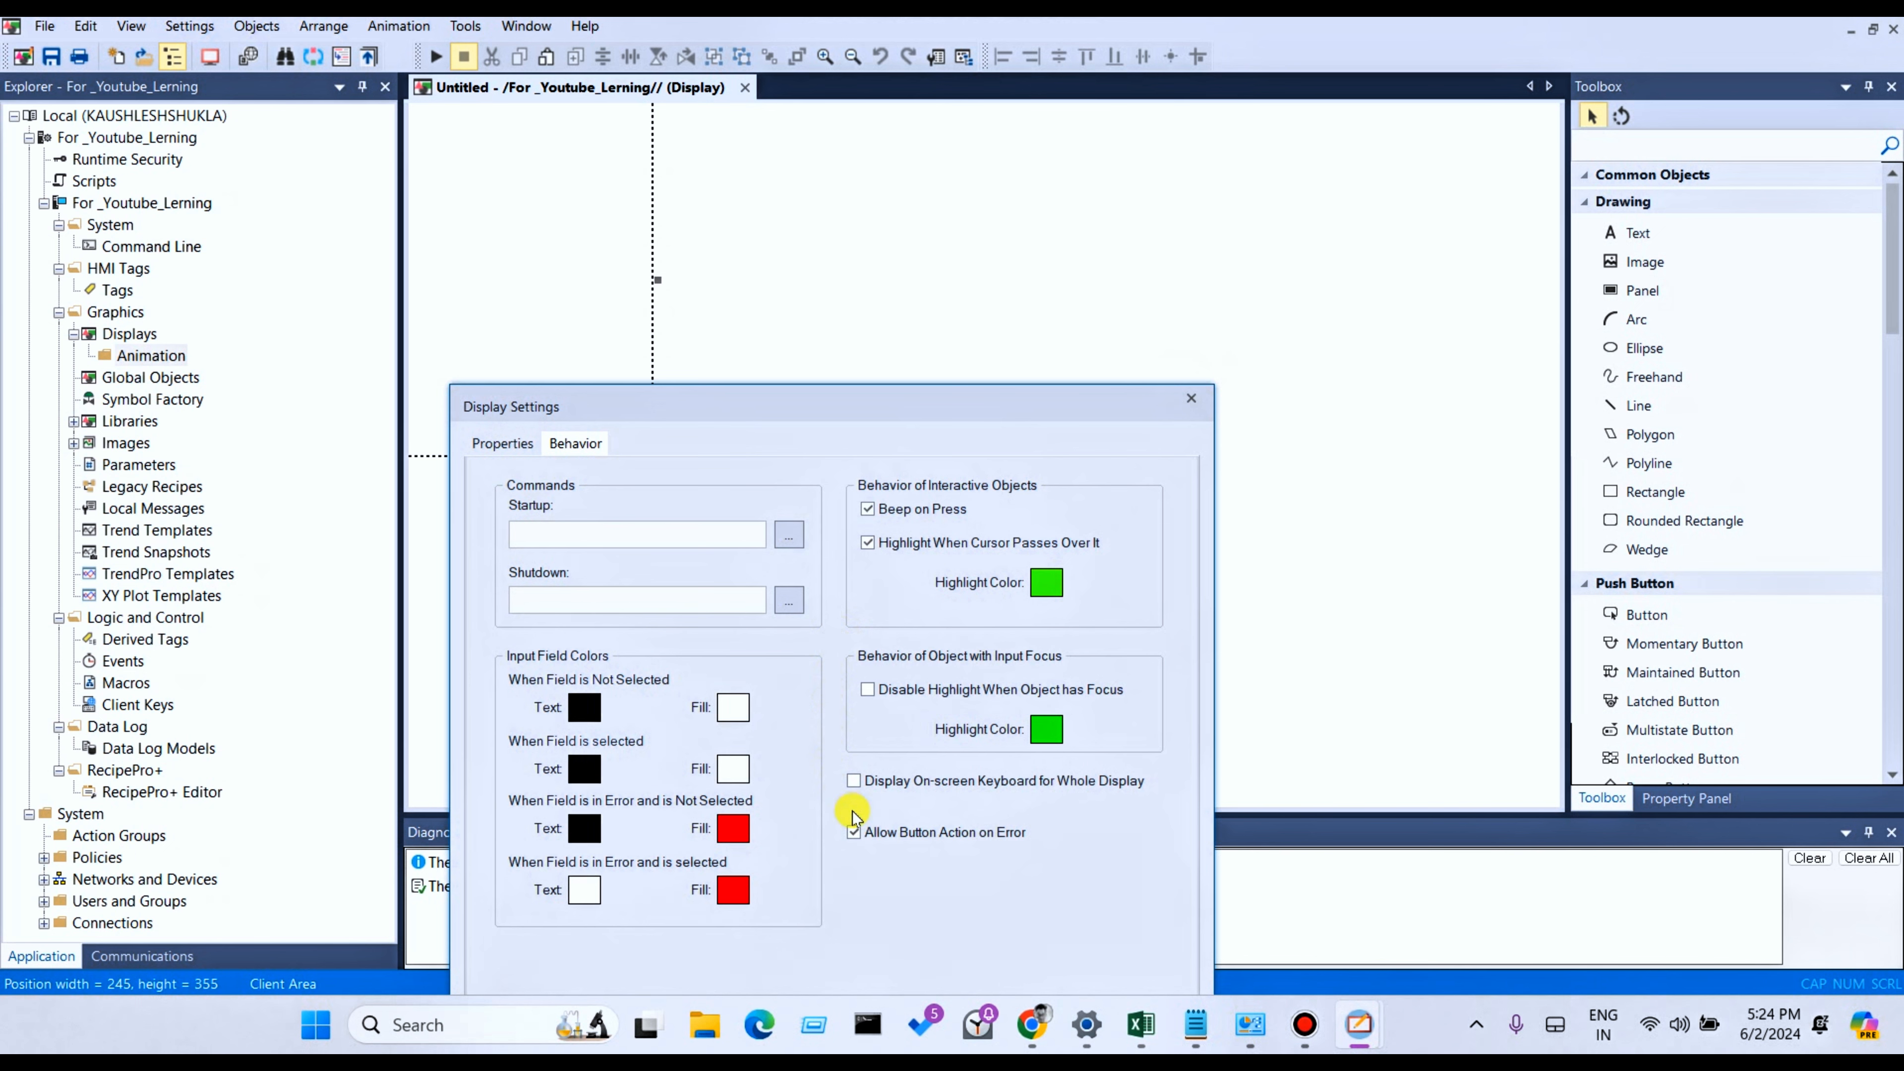
left_click_drag(853, 405, 859, 196)
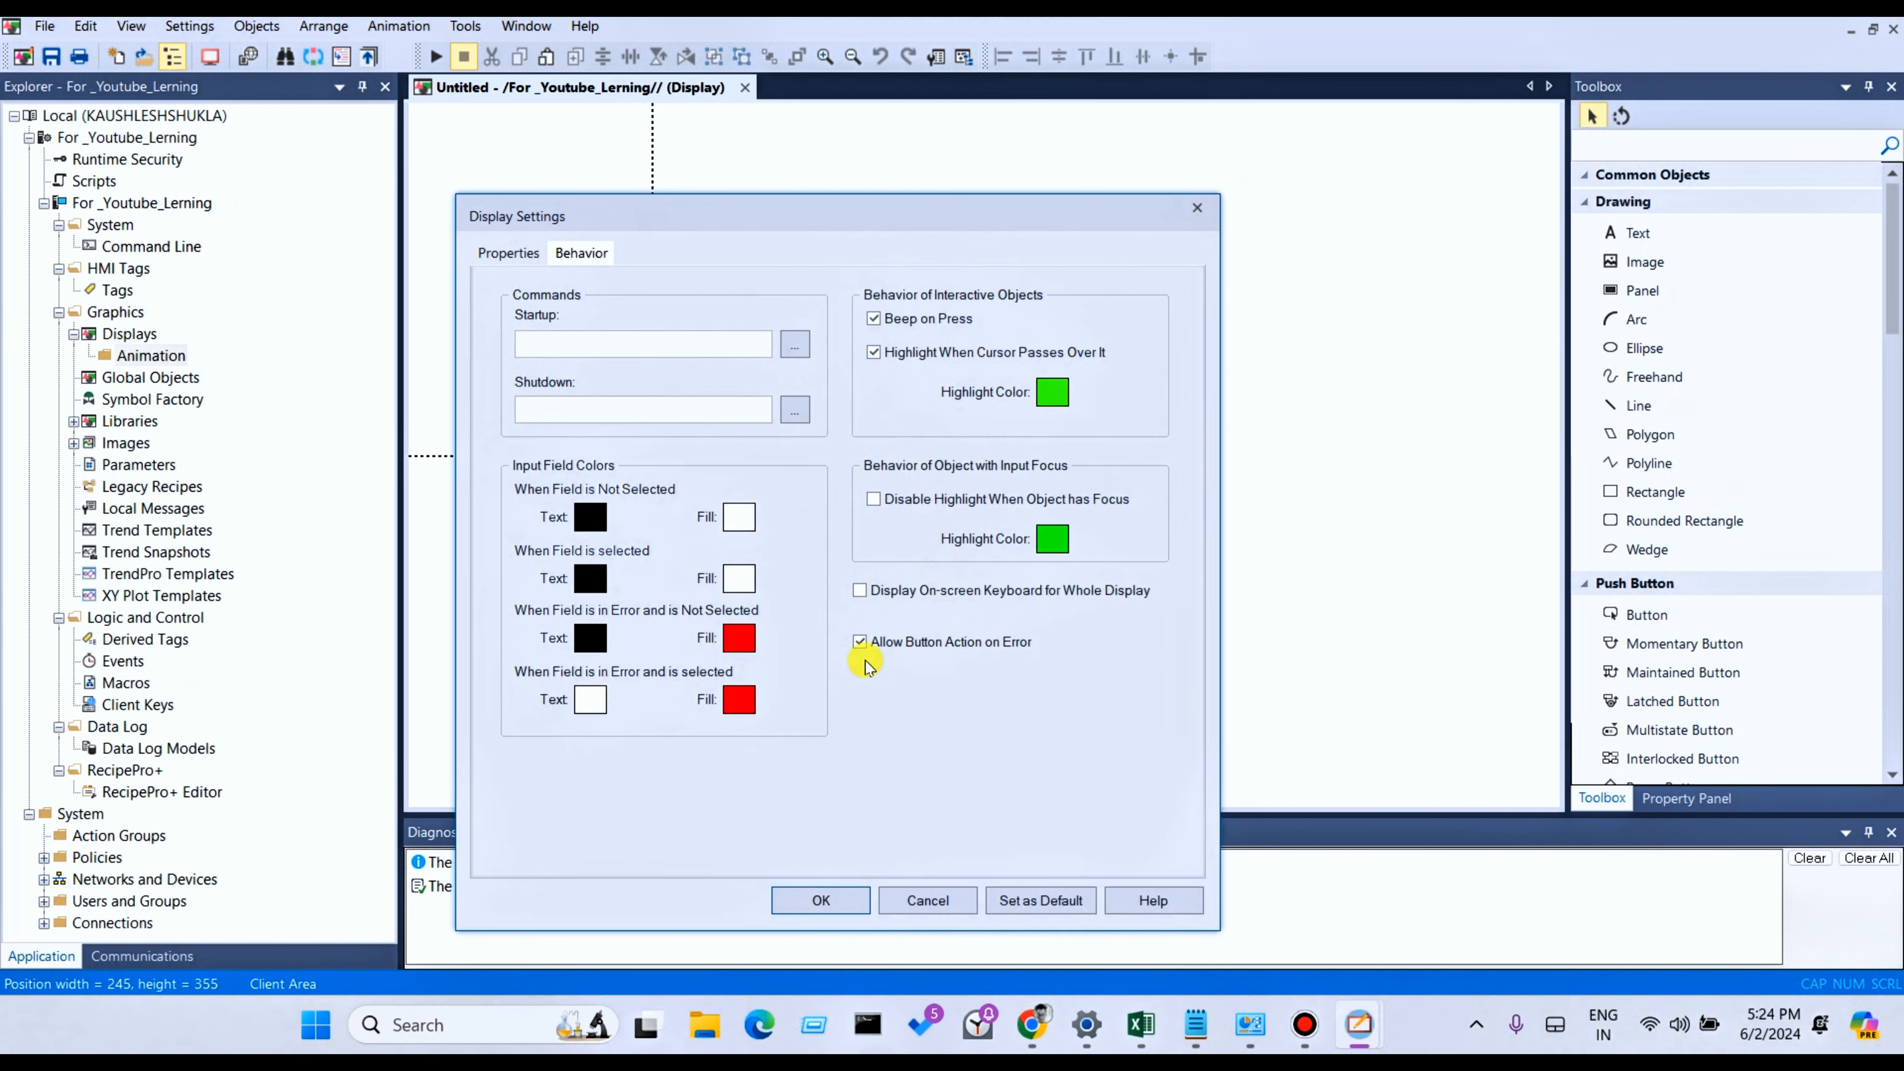